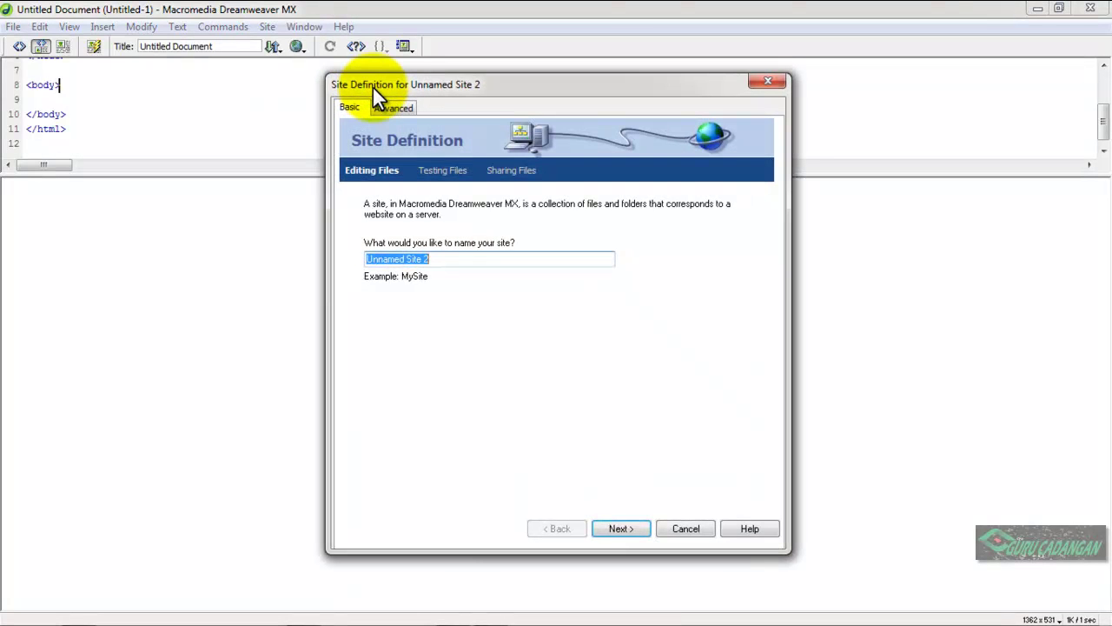
Step: Name the new site Belajar Web Online and continue to the server technology settings
{"action": "left_click_drag", "start_coordinate": [414, 87], "coordinate": [379, 102]}
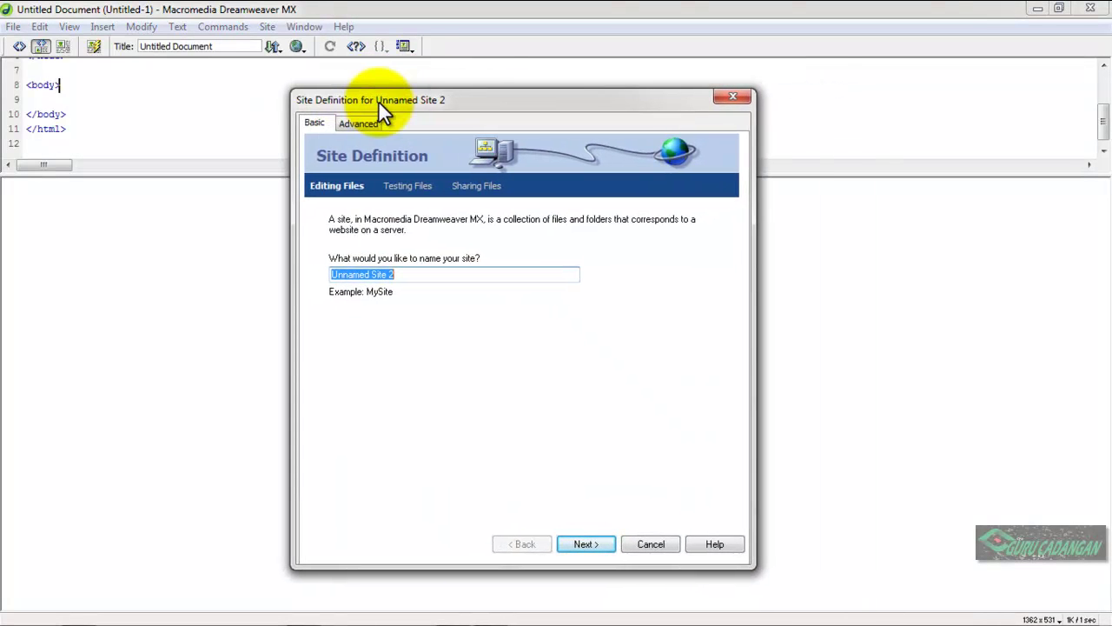
{"action": "left_click", "coordinate": [404, 274]}
{"action": "left_click_drag", "start_coordinate": [404, 274], "coordinate": [323, 286]}
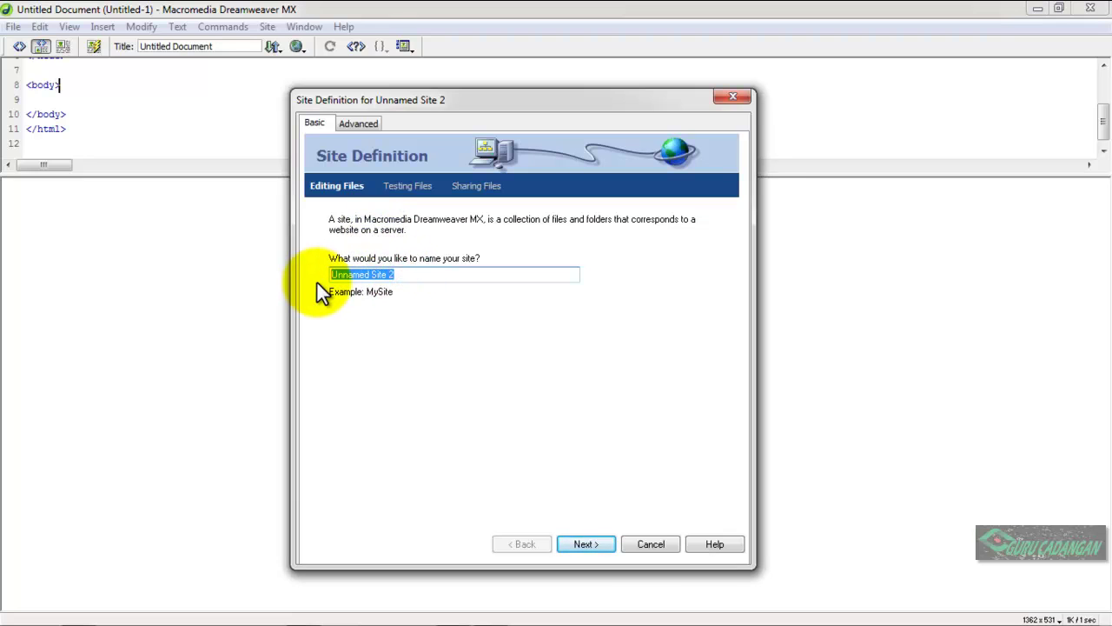
{"action": "type", "text": "Belajar Online"}
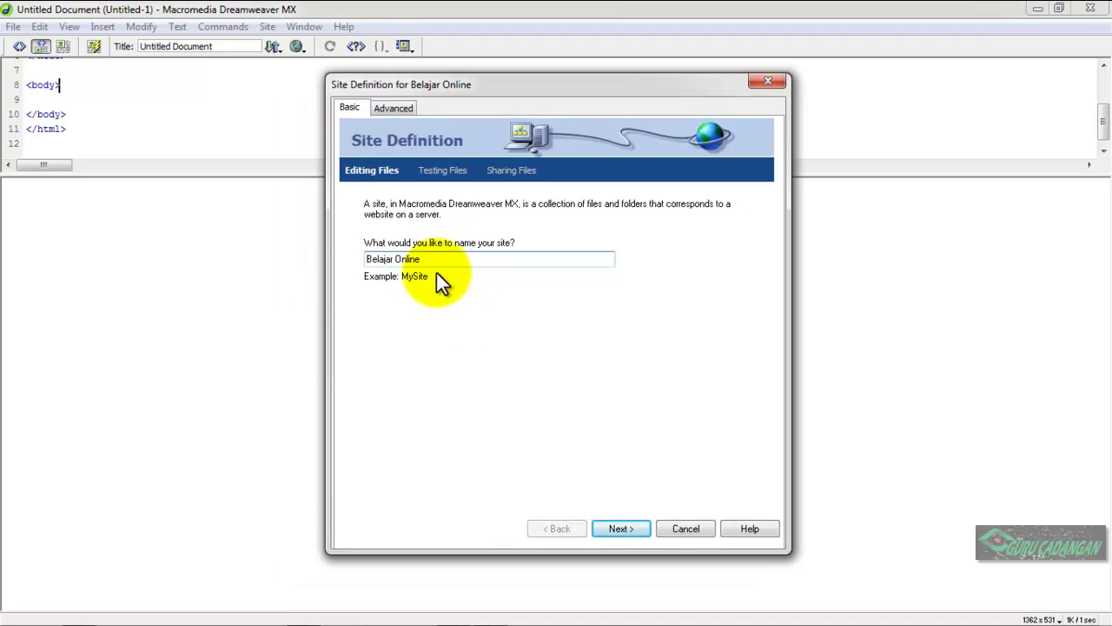
{"action": "left_click_drag", "start_coordinate": [422, 259], "coordinate": [399, 259]}
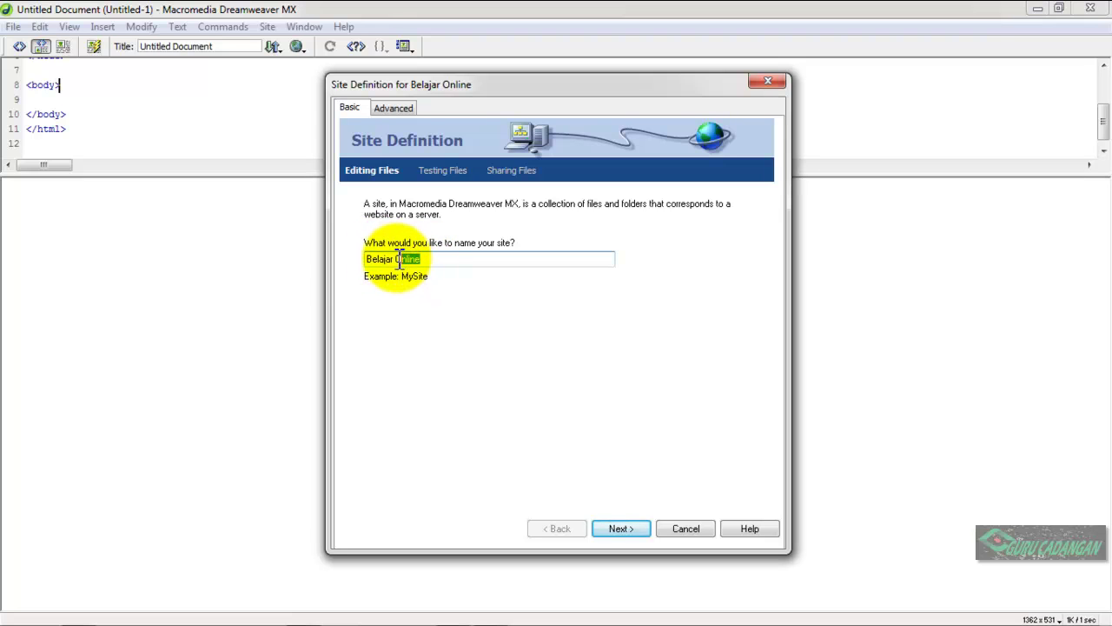
{"action": "left_click", "coordinate": [399, 259]}
{"action": "type", "text": "Web"}
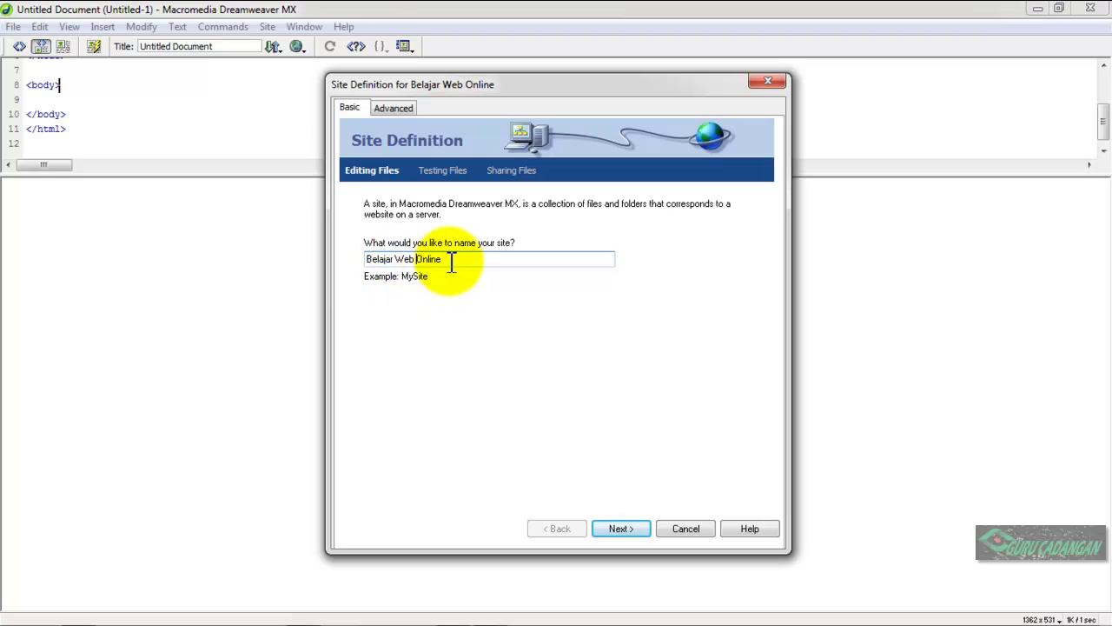
{"action": "left_click", "coordinate": [612, 525]}
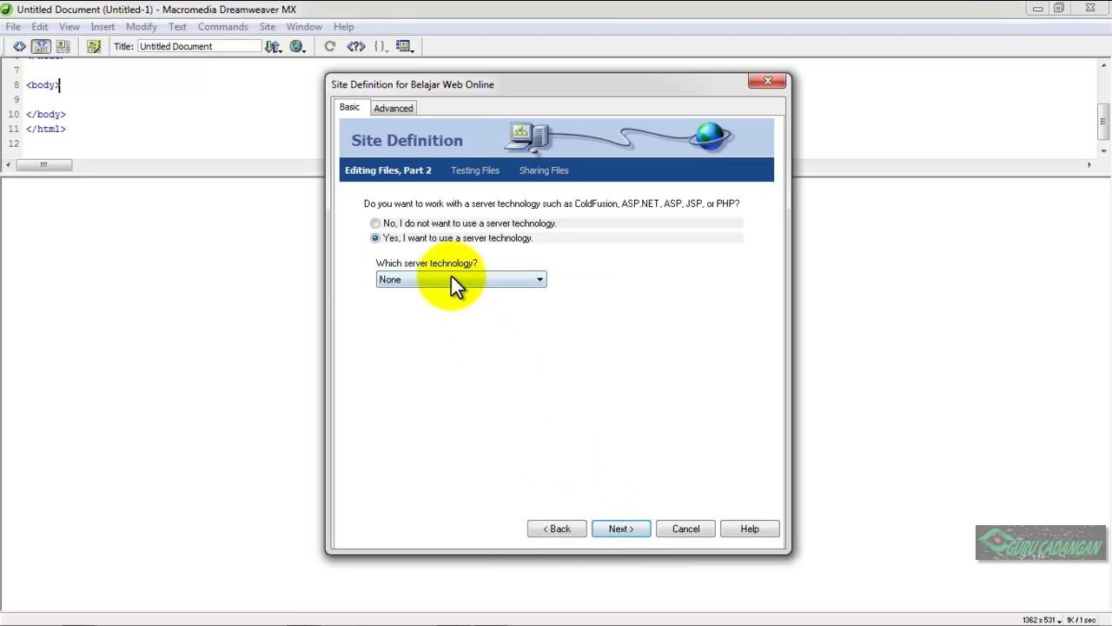
Step: Choose no server technology and accept editing local copies on this machine in the proposed Belajar Web Online folder
{"action": "left_click", "coordinate": [424, 223]}
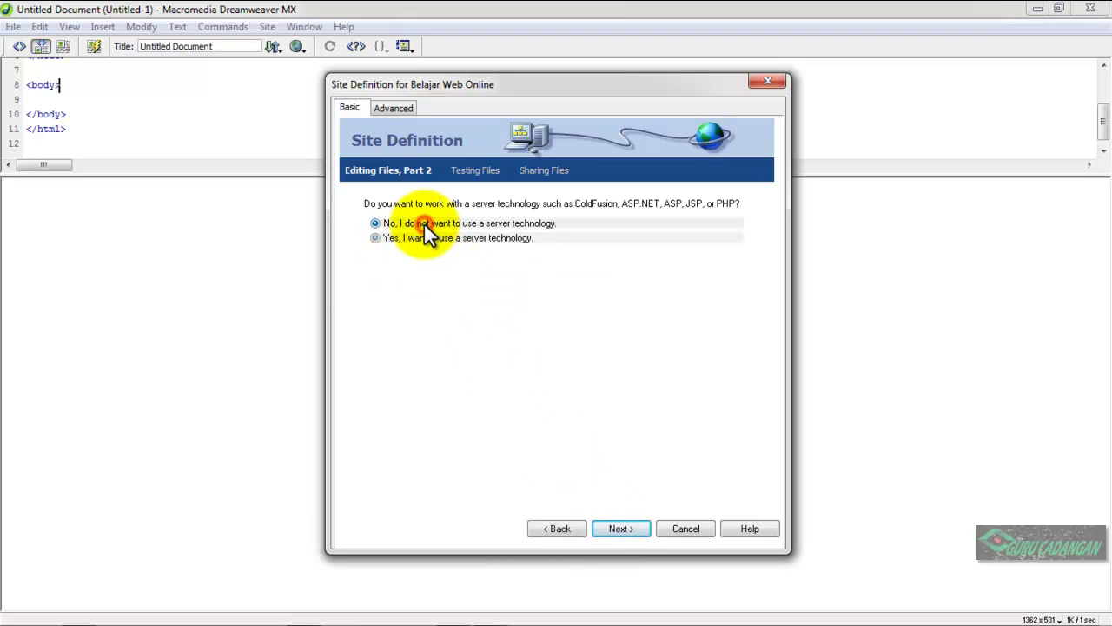
{"action": "left_click", "coordinate": [615, 526]}
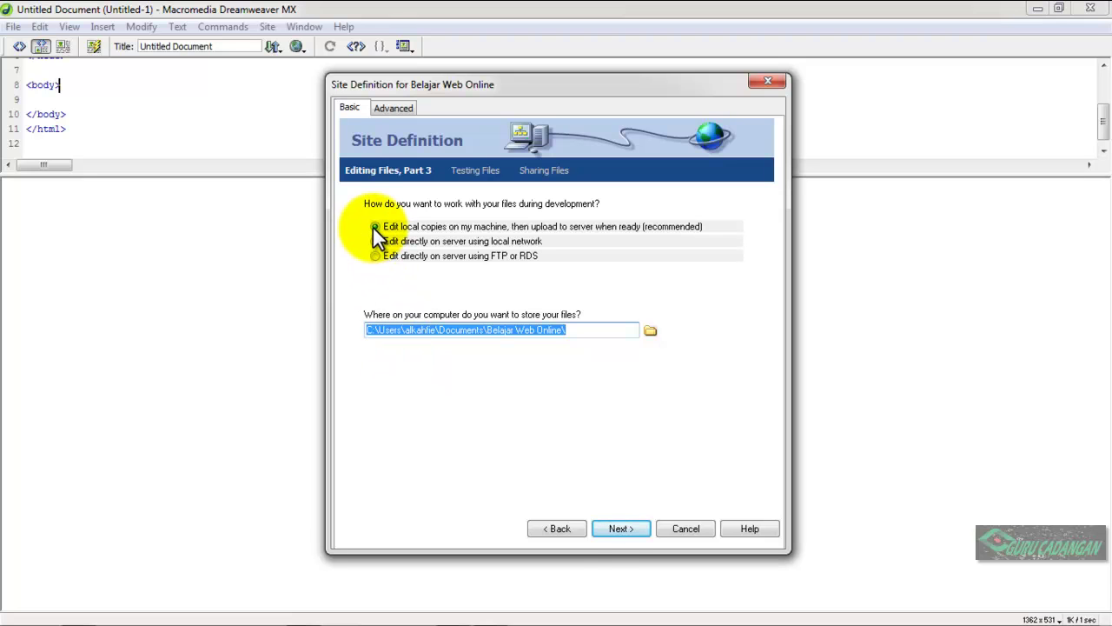
{"action": "left_click", "coordinate": [618, 528]}
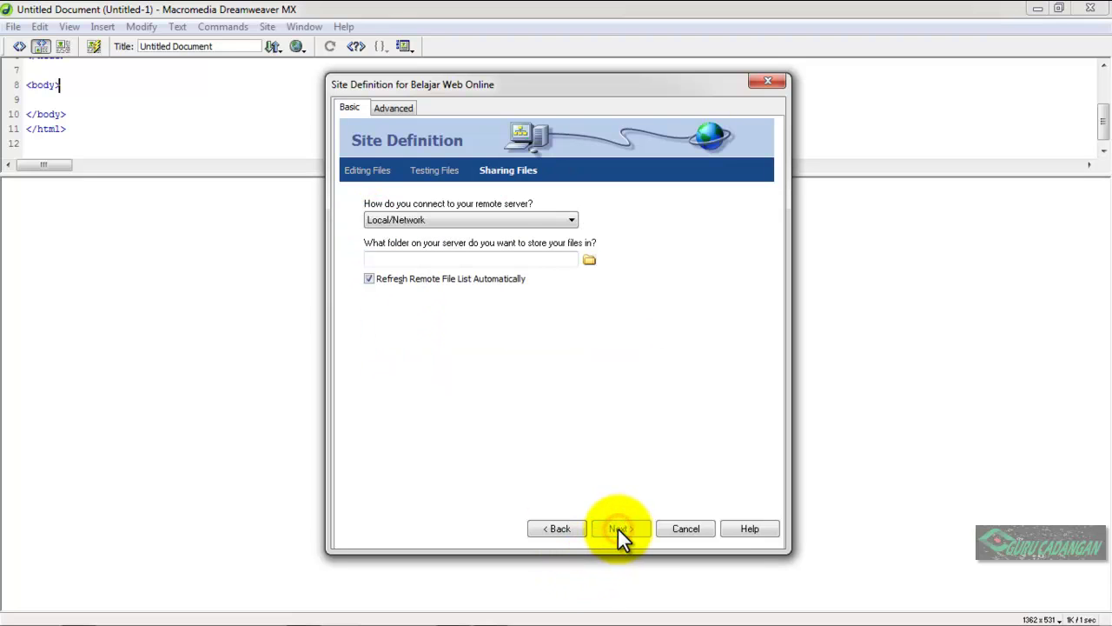
Step: Set the site's remote folder to My Documents, using the Local/Network connection
{"action": "left_click", "coordinate": [591, 259]}
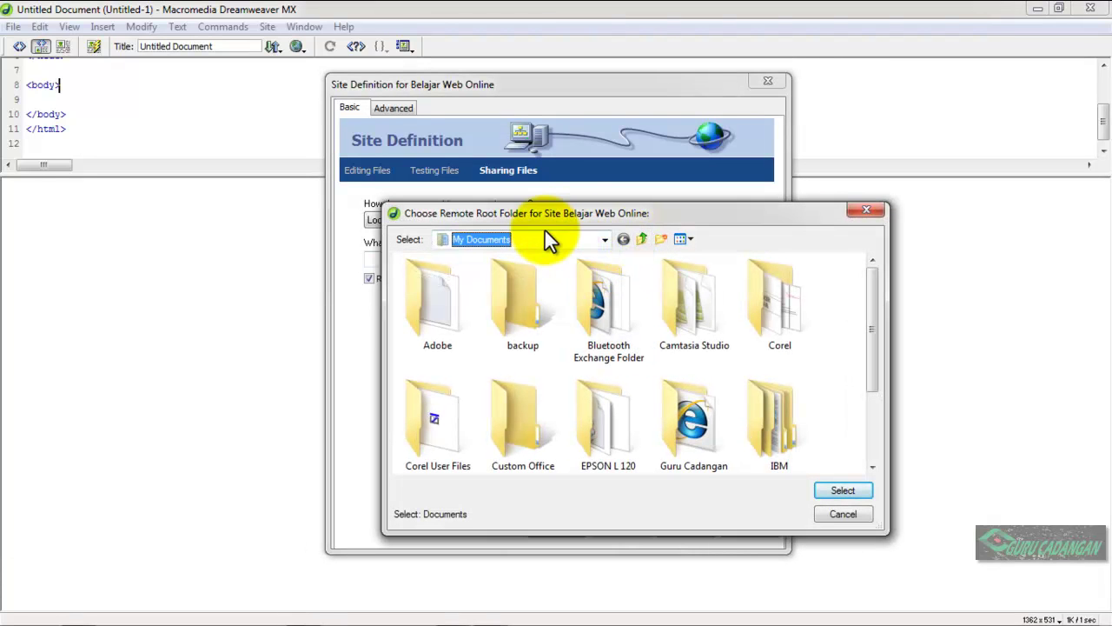
{"action": "left_click", "coordinate": [839, 490]}
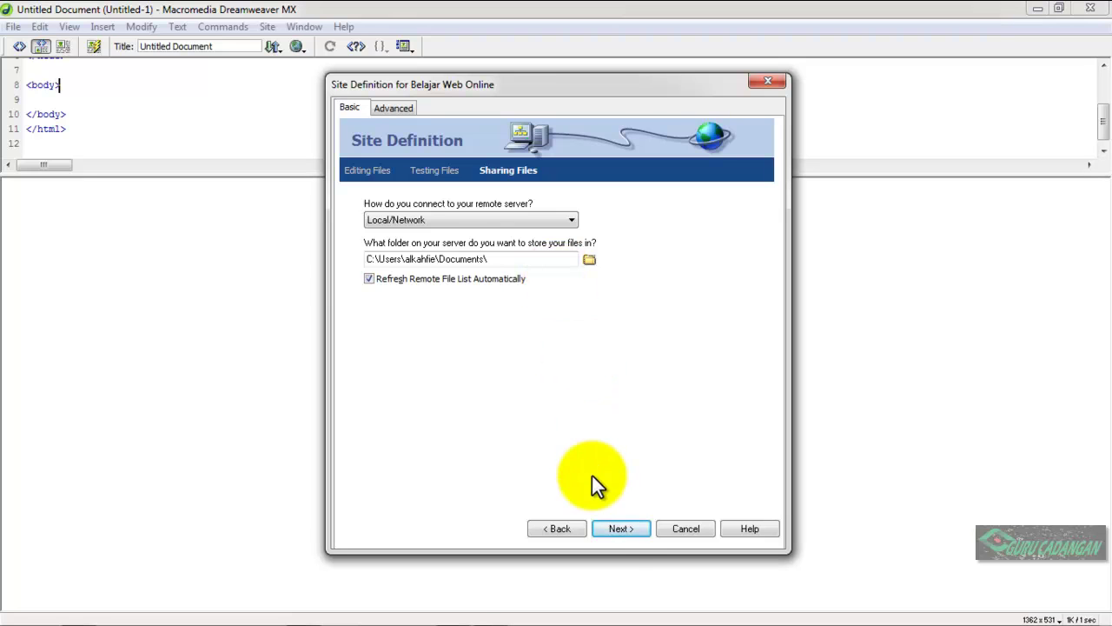
{"action": "left_click", "coordinate": [612, 527]}
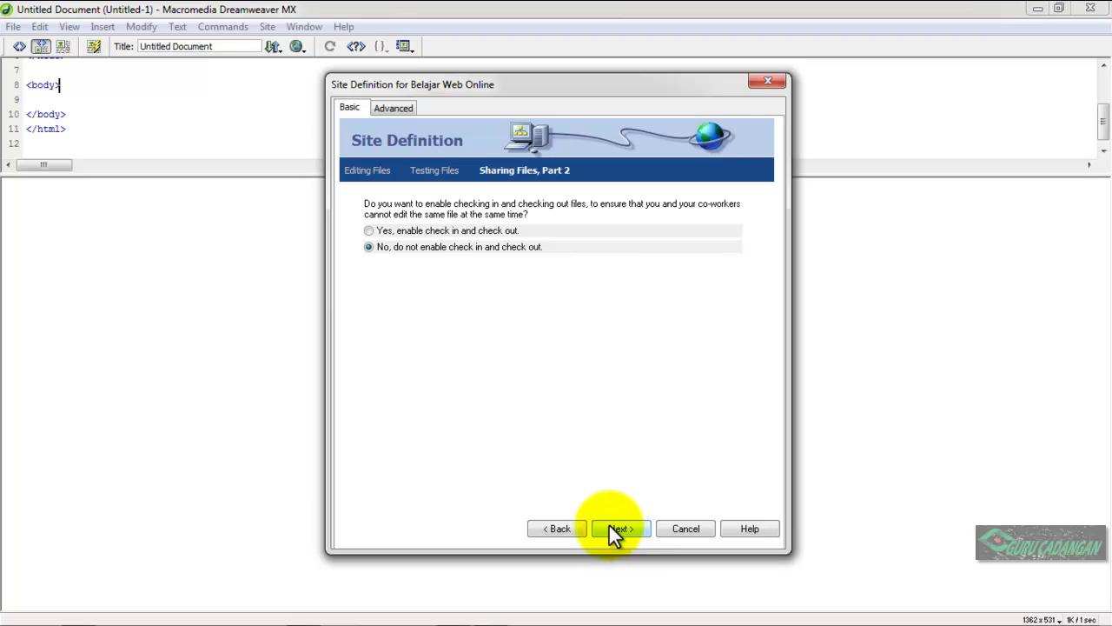
Step: Keep file check-in and check-out disabled and finish defining the site
{"action": "left_click", "coordinate": [427, 230]}
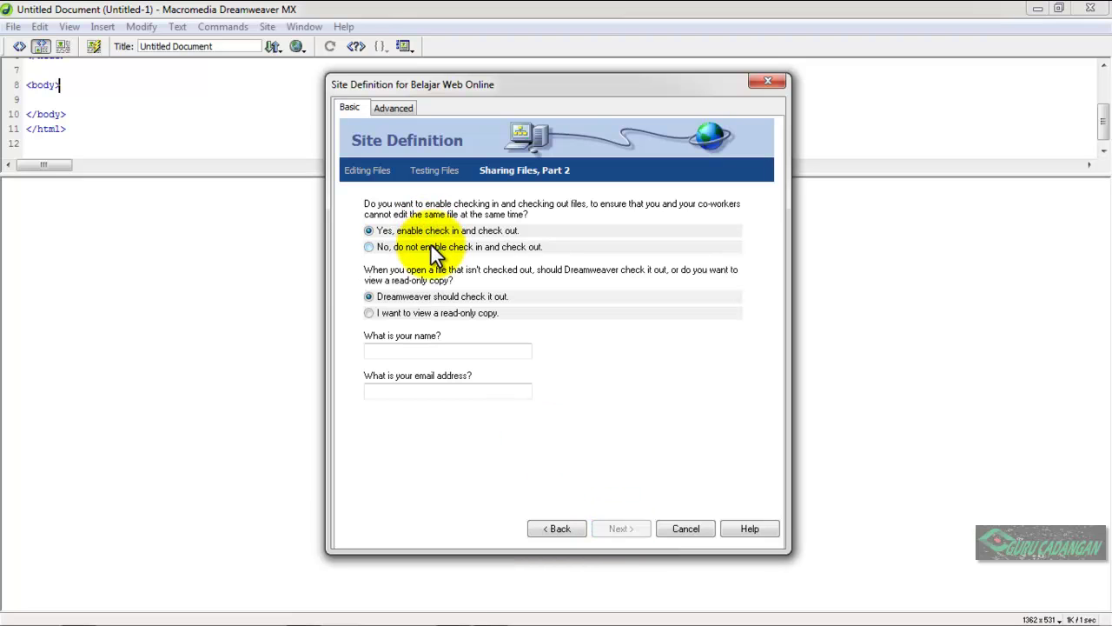
{"action": "left_click", "coordinate": [431, 246]}
{"action": "left_click", "coordinate": [616, 528]}
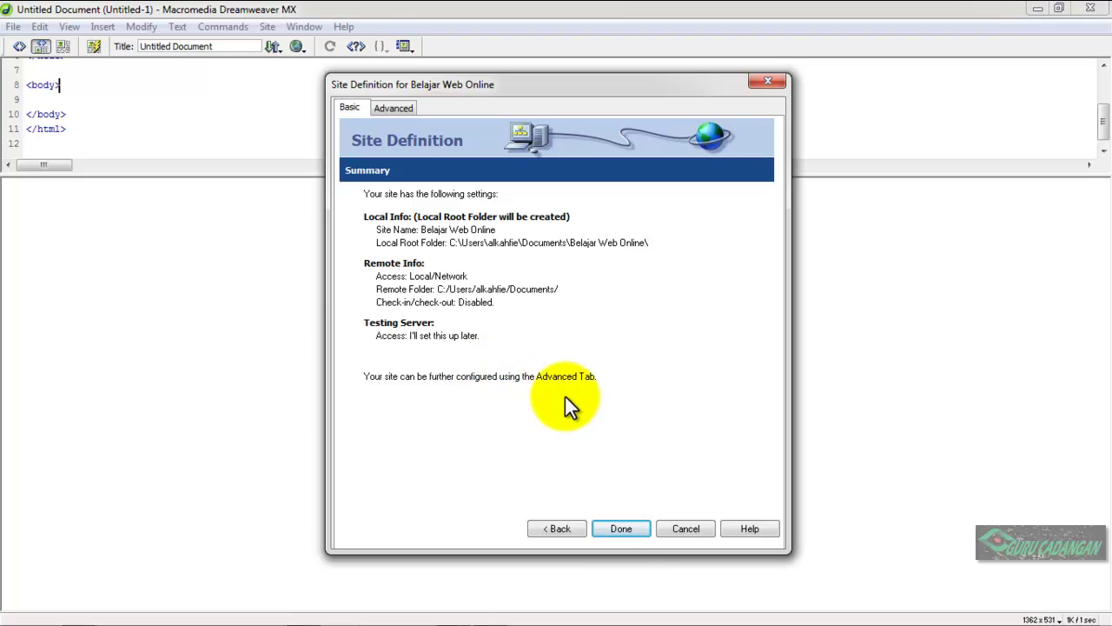
{"action": "left_click", "coordinate": [619, 528]}
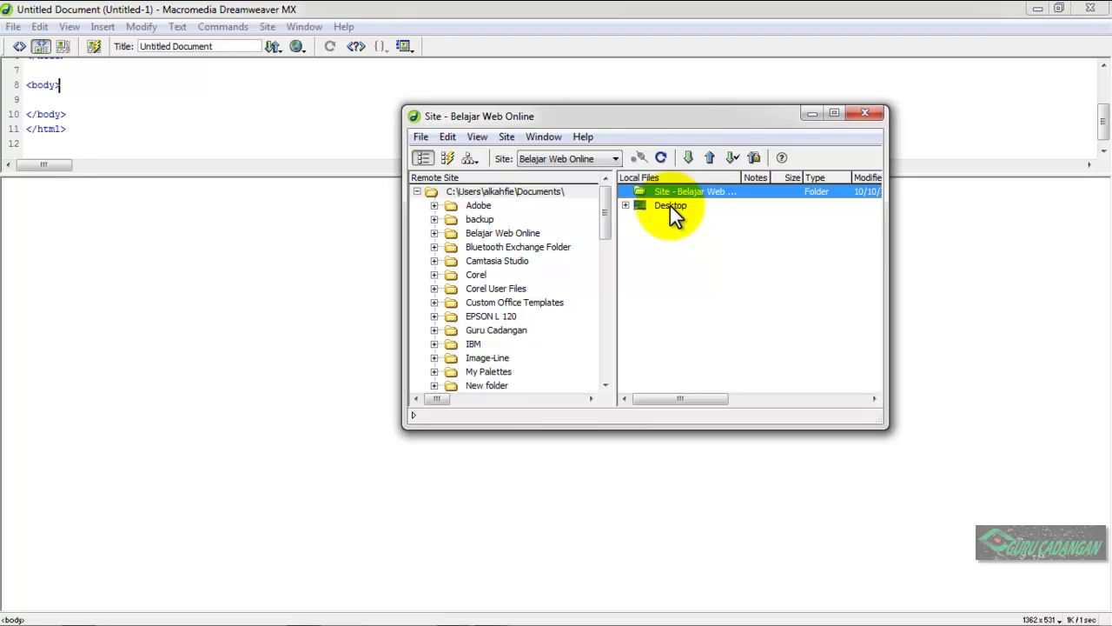
{"action": "left_click", "coordinate": [416, 191]}
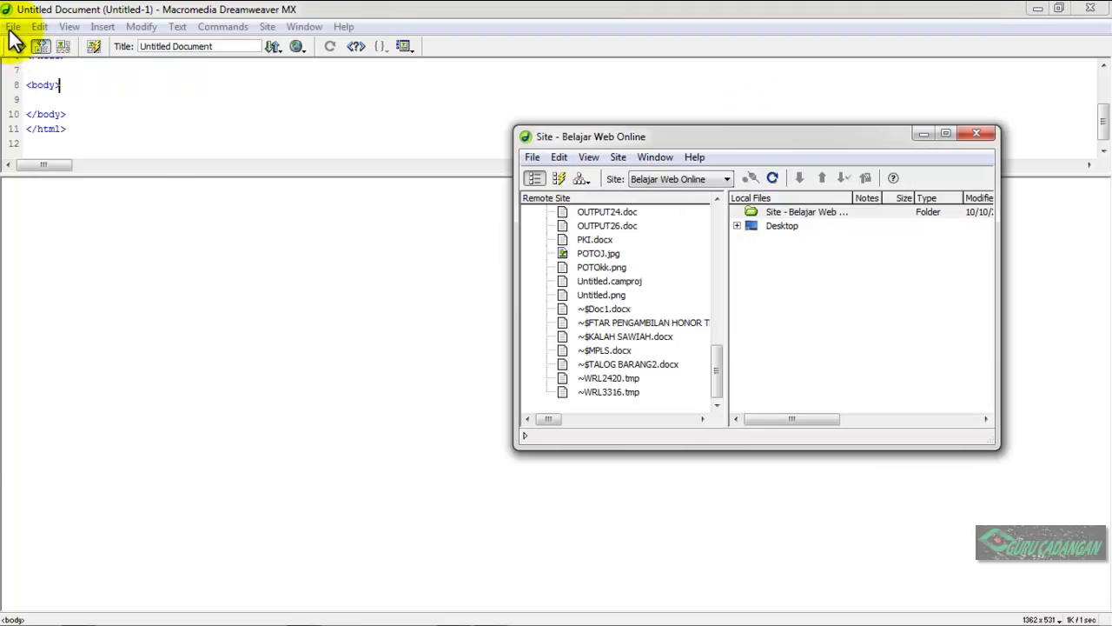
Step: Start a new document and choose the Page Designs category
{"action": "left_click", "coordinate": [13, 30]}
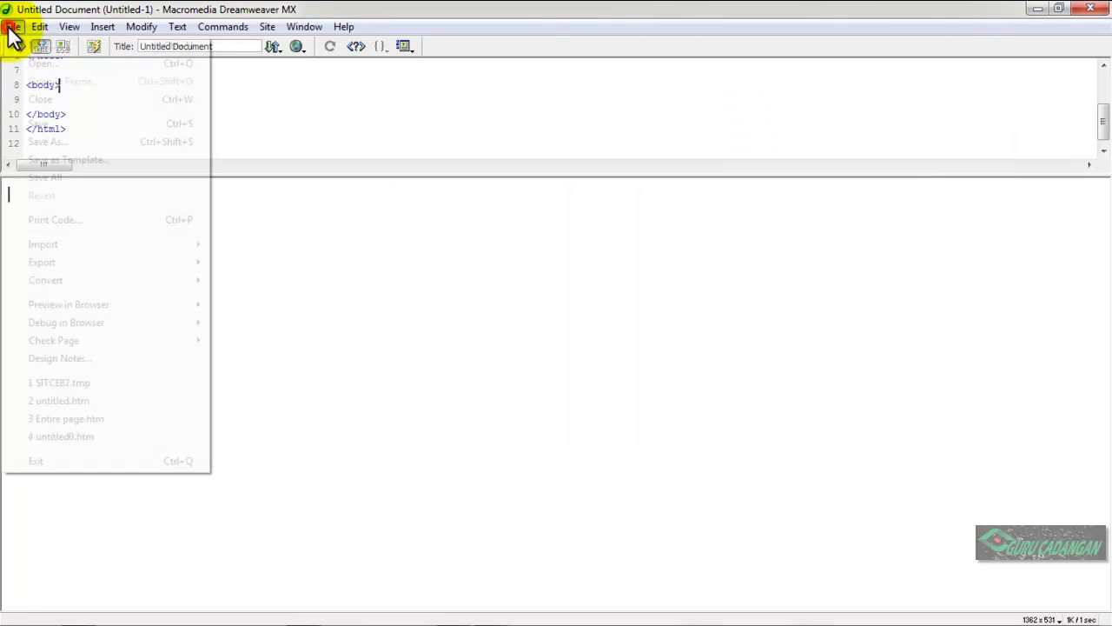
{"action": "mouse_move", "coordinate": [39, 32]}
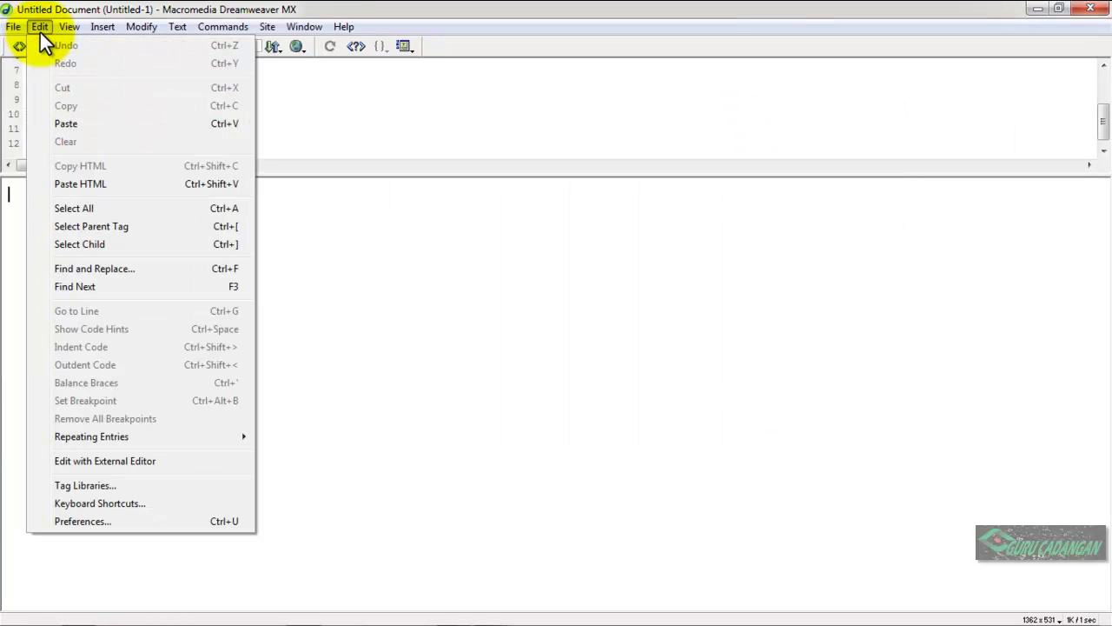
{"action": "left_click", "coordinate": [24, 45]}
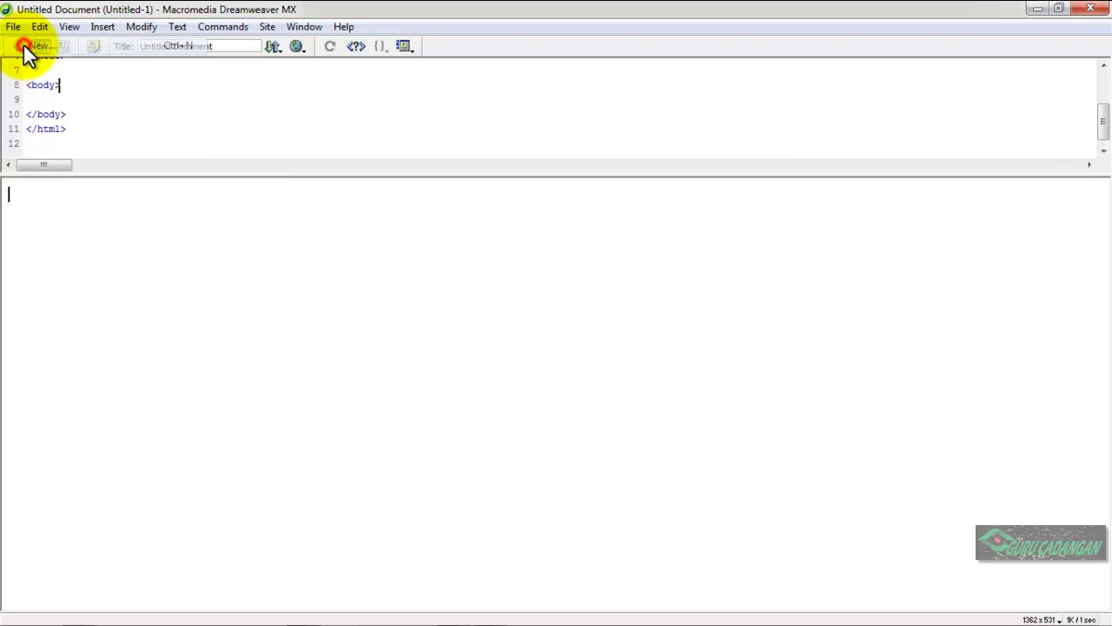
{"action": "left_click_drag", "start_coordinate": [386, 141], "coordinate": [477, 101]}
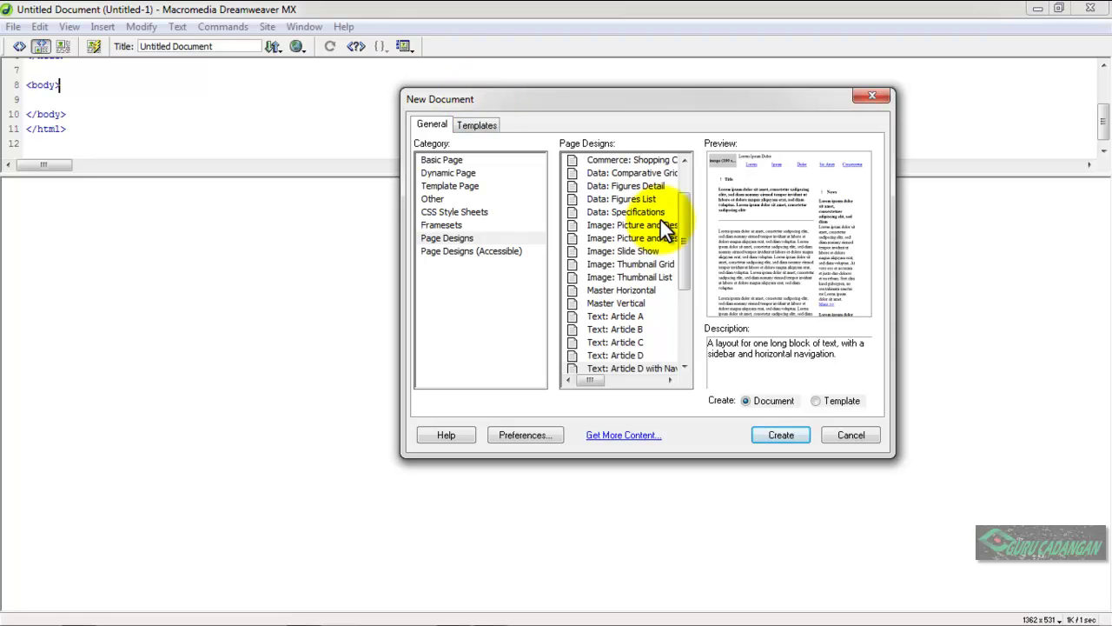
{"action": "mouse_move", "coordinate": [685, 205]}
{"action": "left_mouse_down"}
{"action": "mouse_move", "coordinate": [687, 184]}
{"action": "mouse_move", "coordinate": [690, 219]}
{"action": "left_mouse_up"}
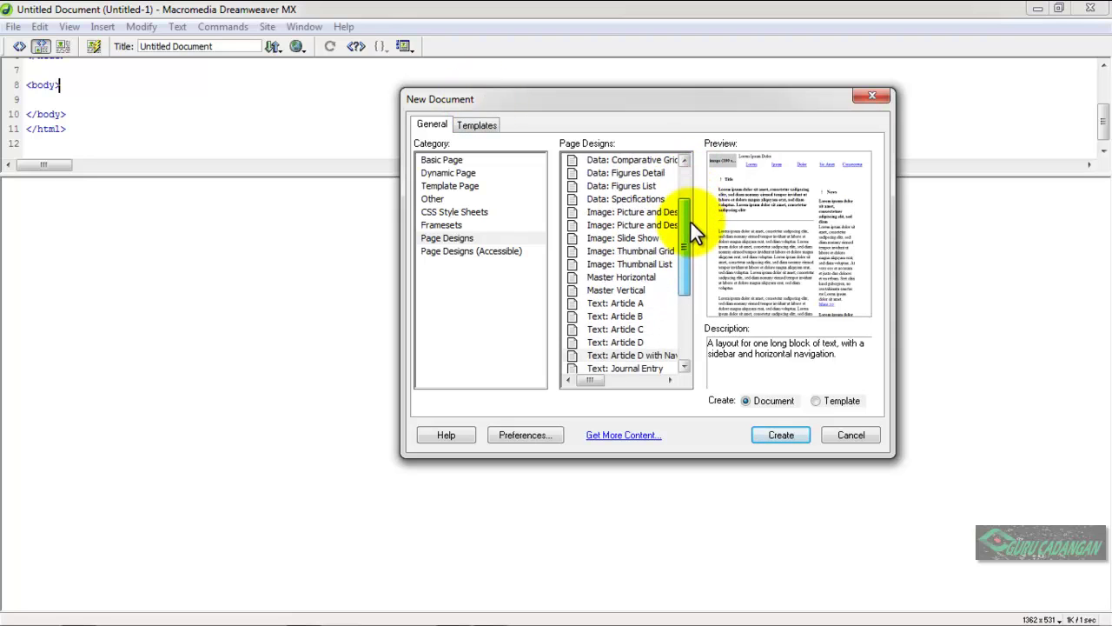
{"action": "left_click", "coordinate": [455, 239]}
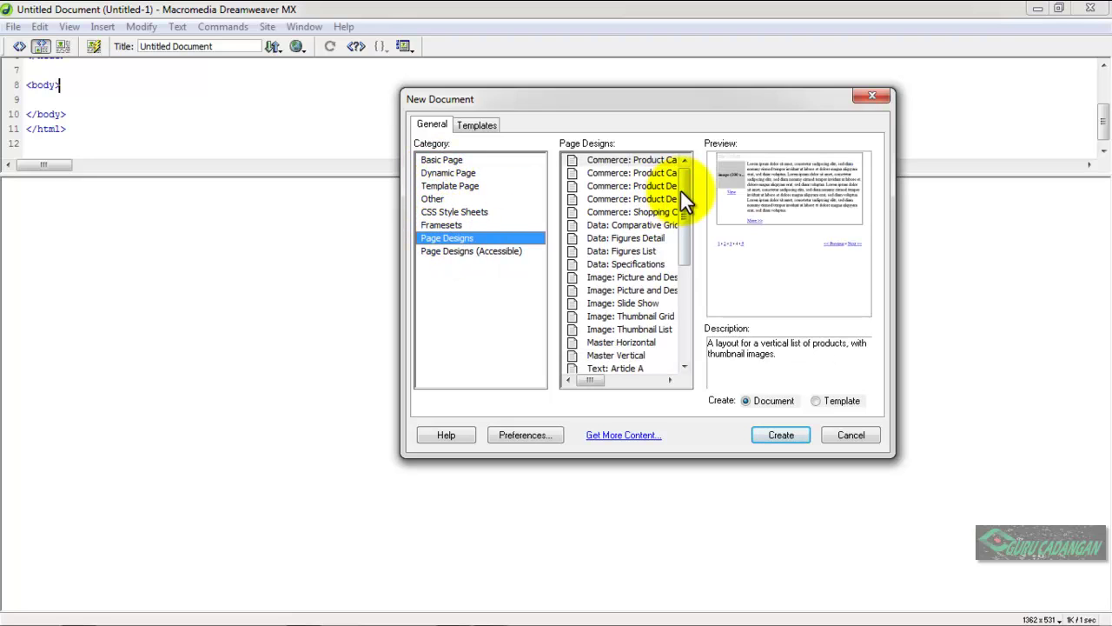
Step: Preview several page designs, including Data: Comparative Grid, Data: Specifications and Image: Slide Show
{"action": "left_click_drag", "start_coordinate": [683, 185], "coordinate": [685, 208]}
{"action": "left_click", "coordinate": [623, 187]}
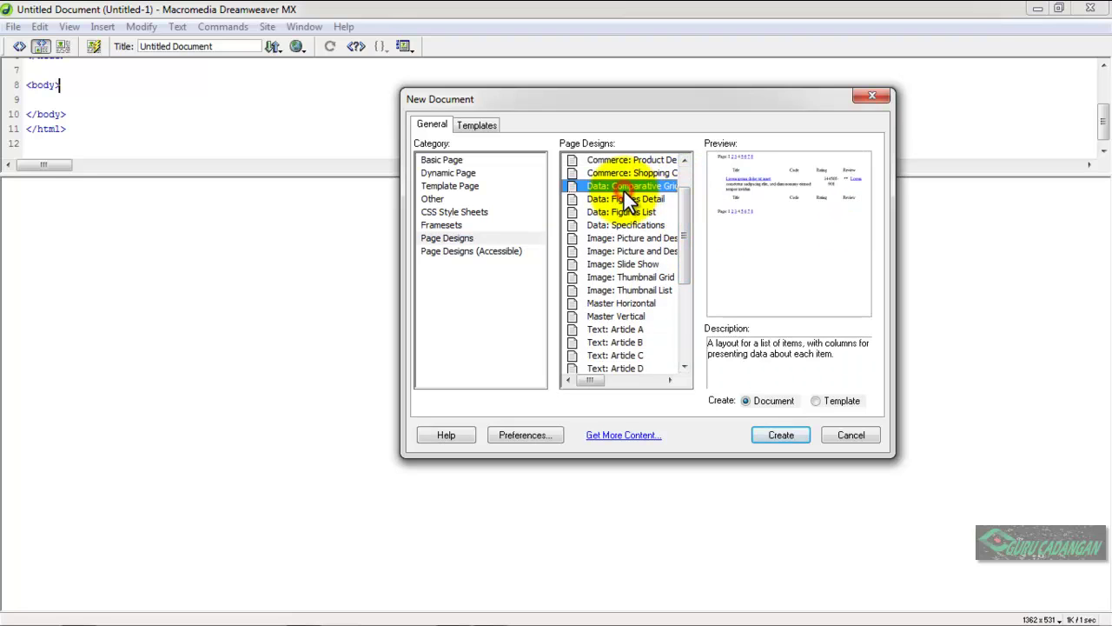
{"action": "left_click", "coordinate": [626, 226]}
{"action": "left_click", "coordinate": [629, 238]}
{"action": "left_click", "coordinate": [629, 252]}
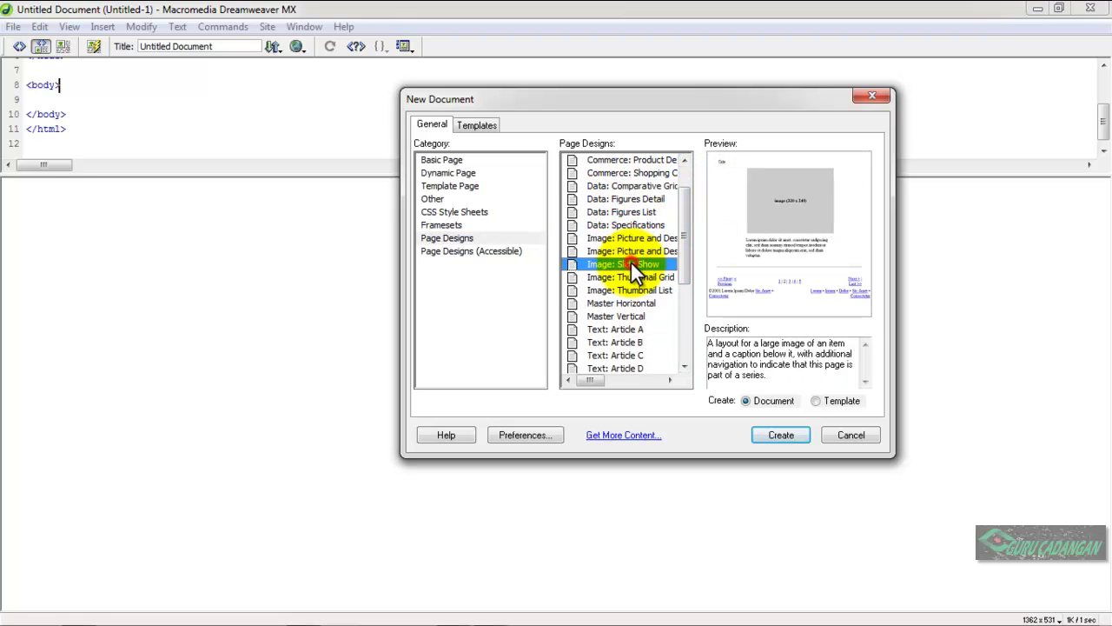
{"action": "left_click", "coordinate": [610, 199]}
{"action": "left_click_drag", "start_coordinate": [687, 201], "coordinate": [691, 277]}
{"action": "left_click", "coordinate": [653, 169]}
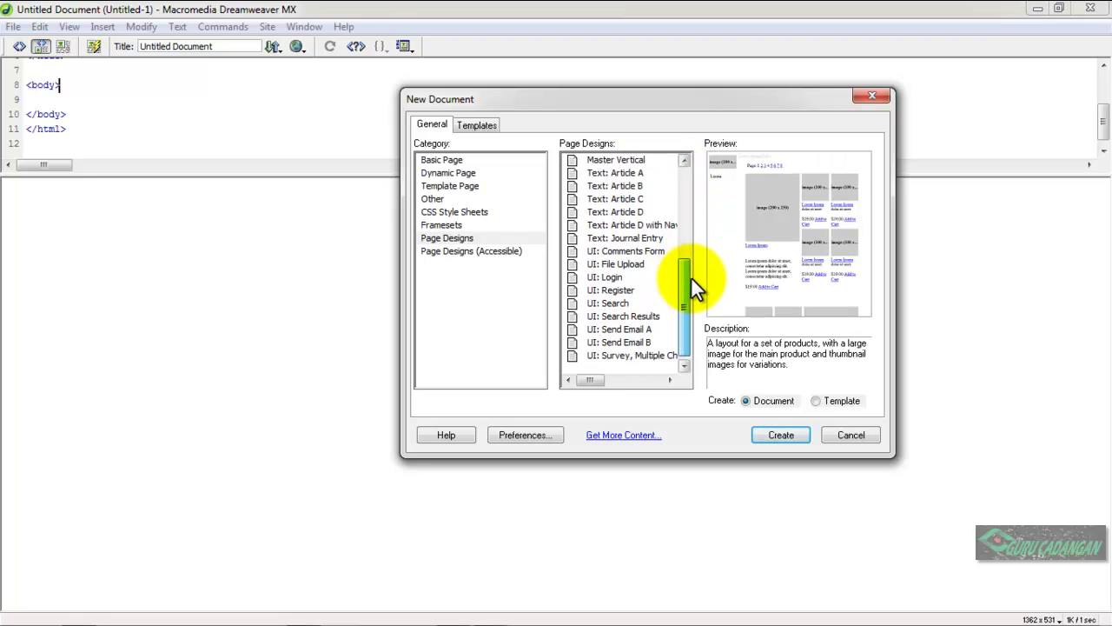
Step: Create a new page as a Document from the Text: Article D with Nav page design
{"action": "left_click", "coordinate": [652, 224]}
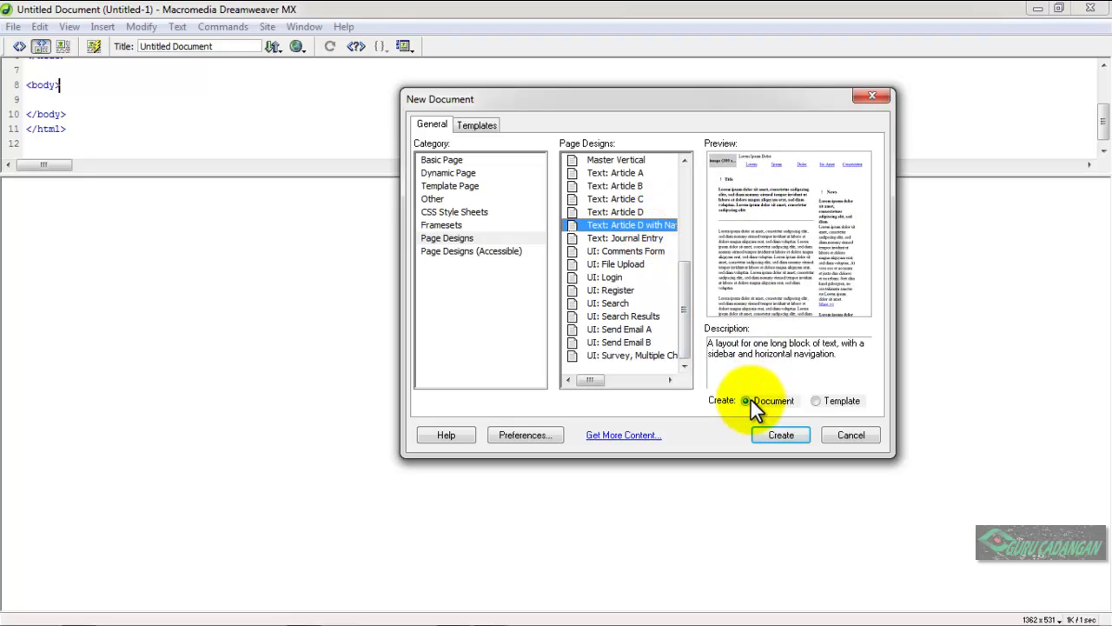
{"action": "left_click", "coordinate": [817, 400]}
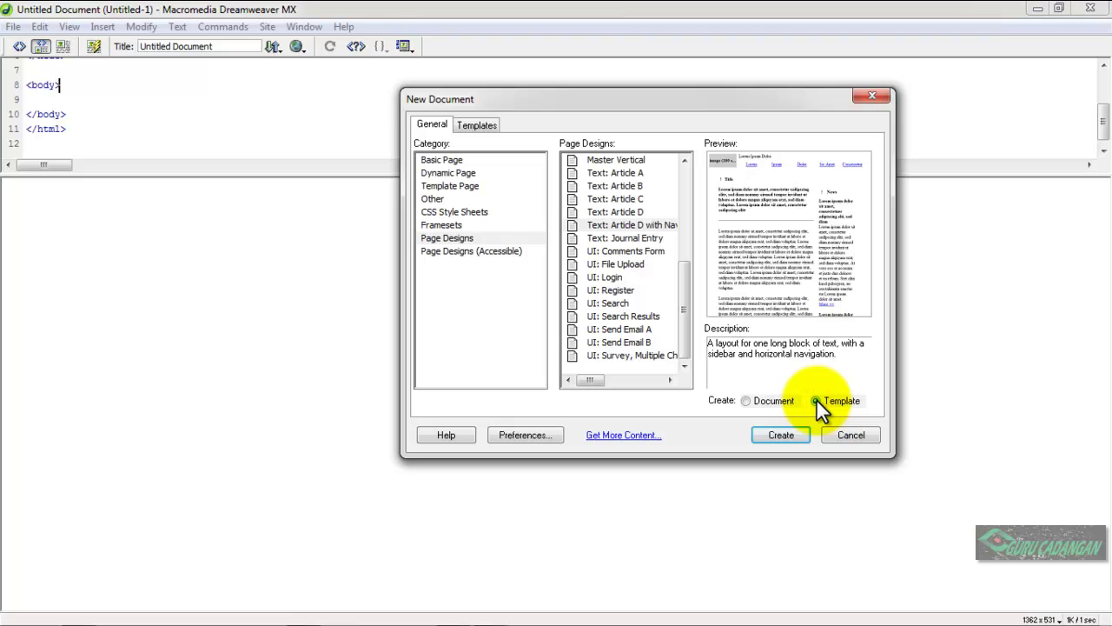
{"action": "left_click", "coordinate": [760, 401]}
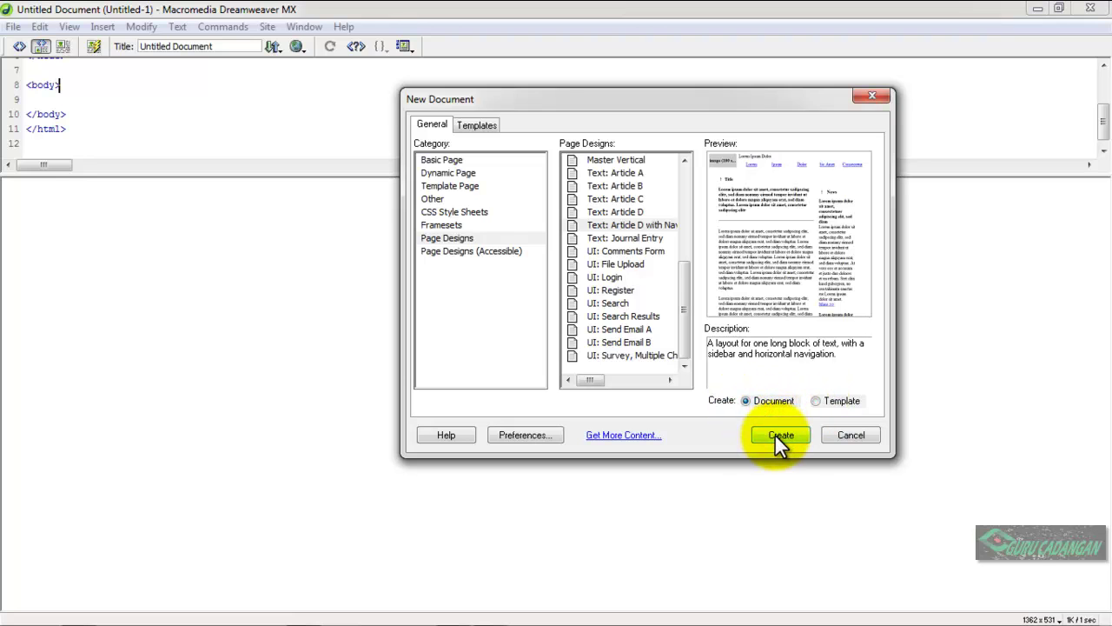
{"action": "left_click", "coordinate": [775, 436]}
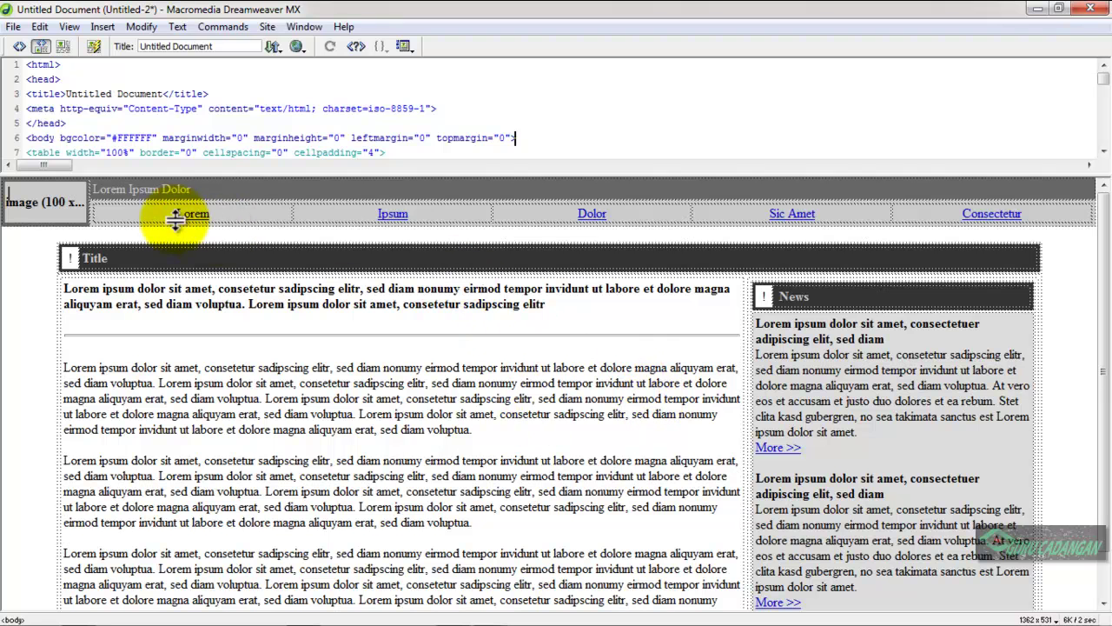
Step: Select the header's image placeholder and examine its img tag in the code
{"action": "left_click", "coordinate": [53, 202]}
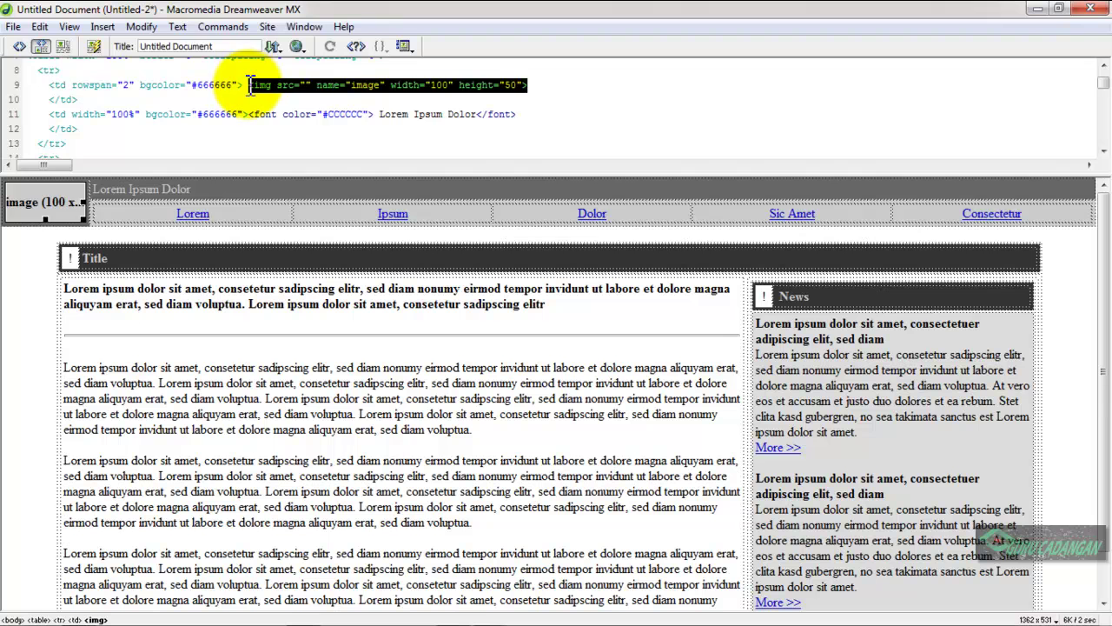
{"action": "left_click_drag", "start_coordinate": [249, 87], "coordinate": [348, 101]}
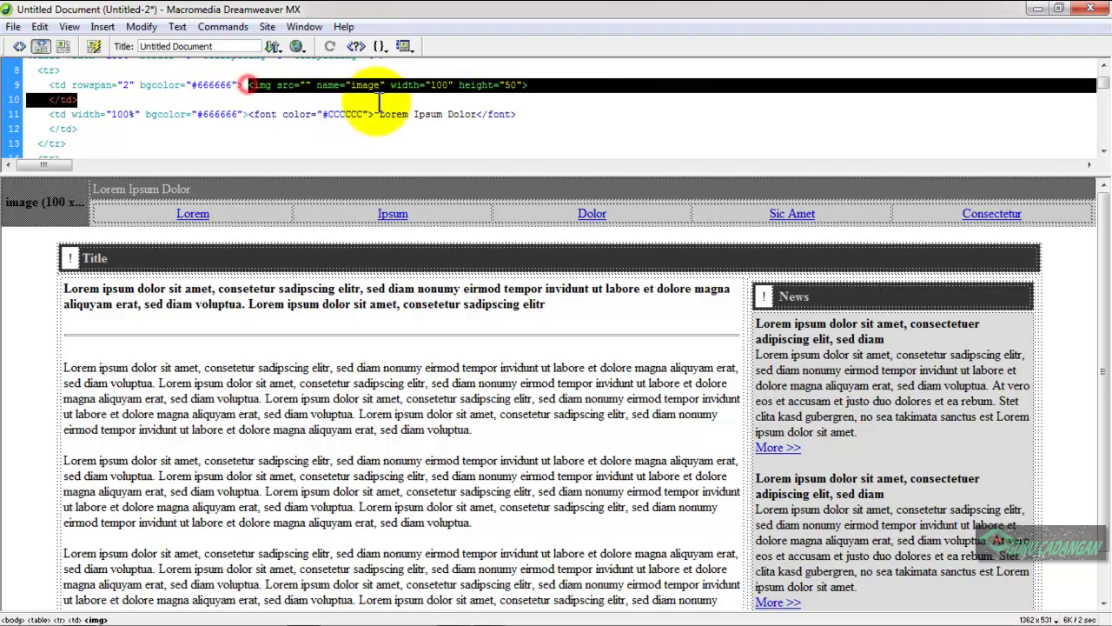
{"action": "left_click", "coordinate": [57, 210]}
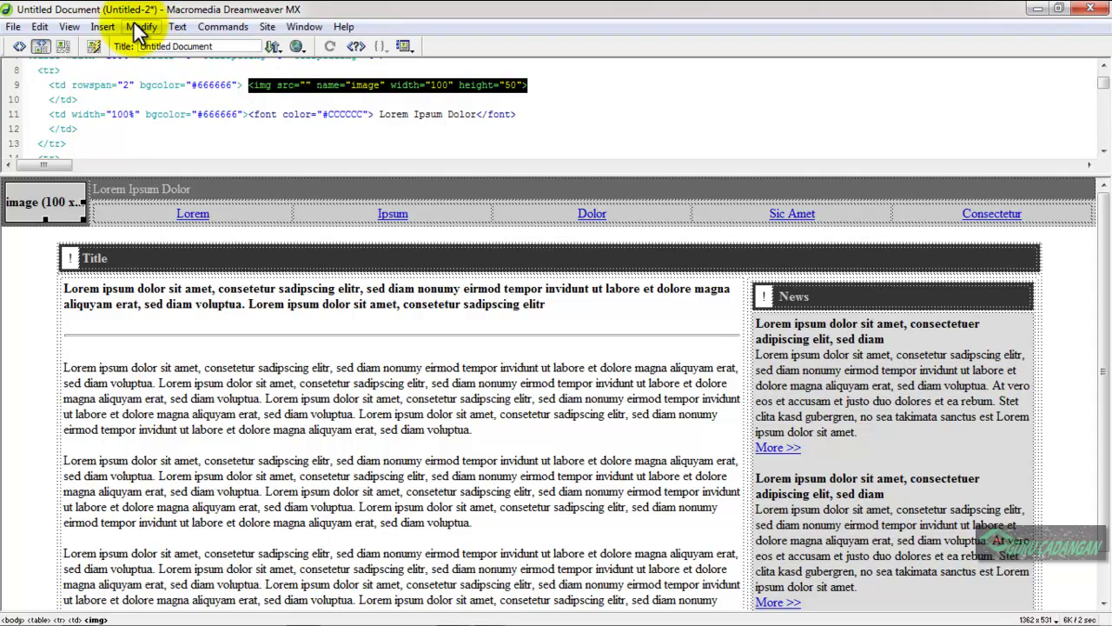
Step: Show the page in Design view only and place the cursor in the Lorem navigation link
{"action": "left_click", "coordinate": [70, 28]}
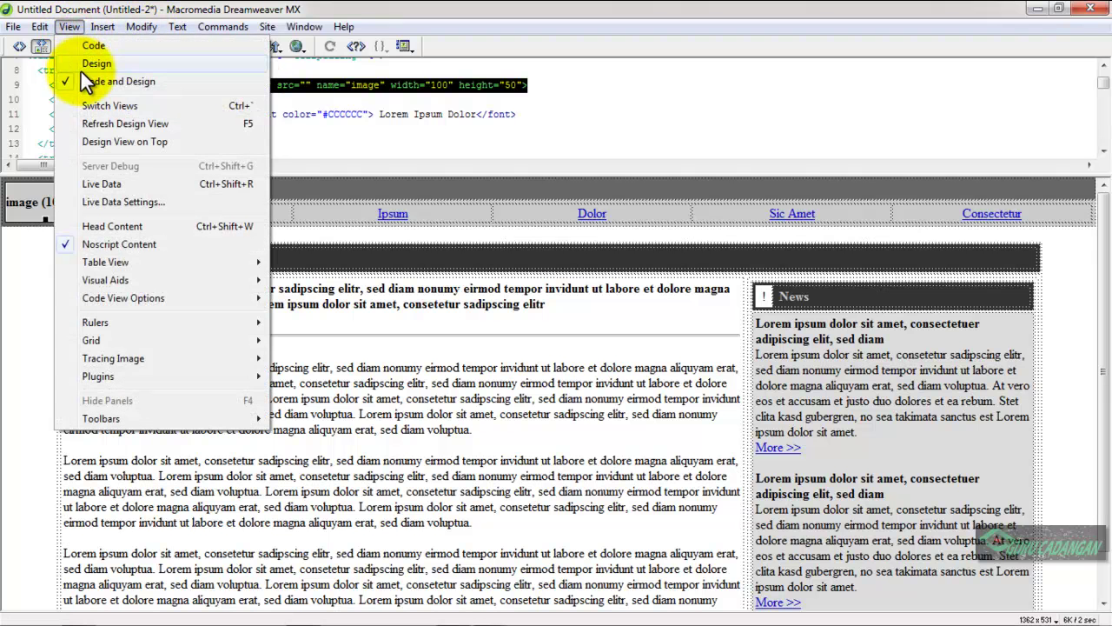
{"action": "left_click", "coordinate": [82, 65]}
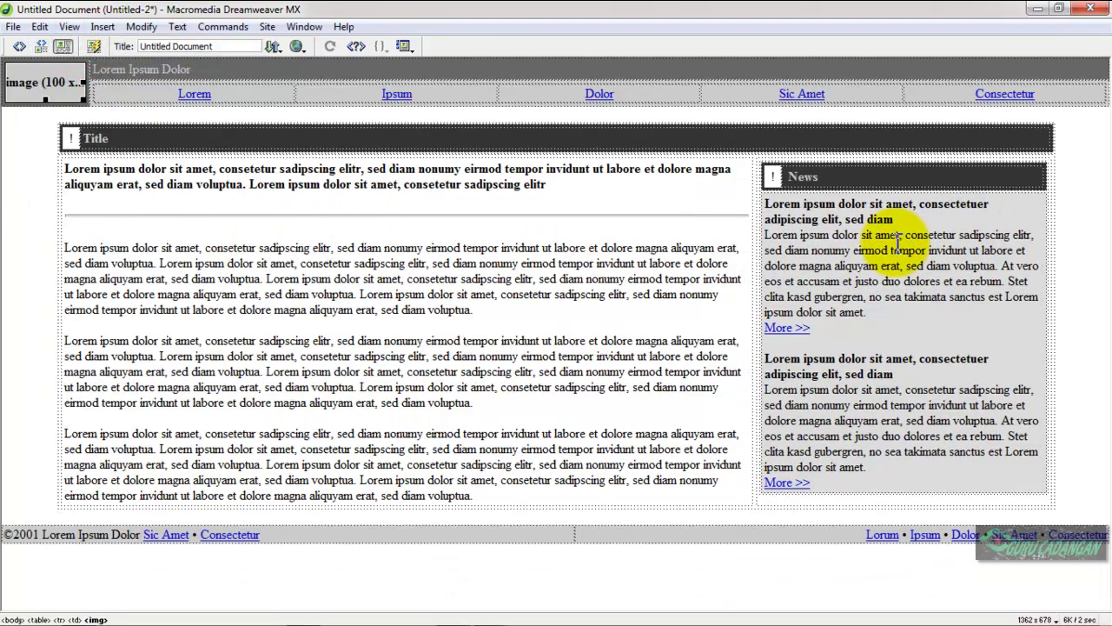
{"action": "left_click", "coordinate": [205, 94]}
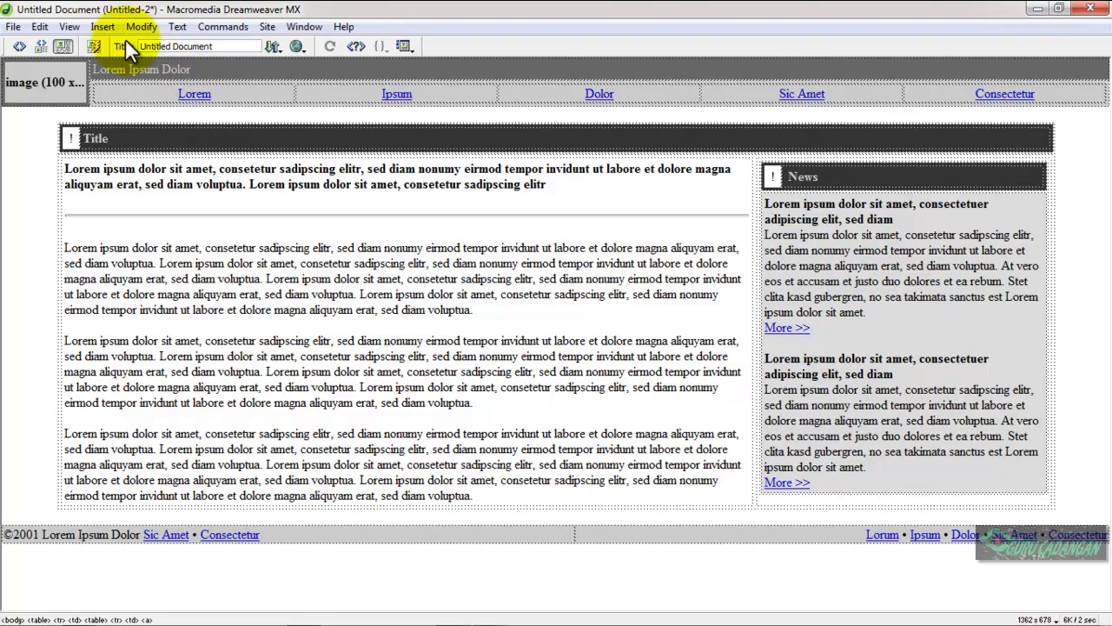
Step: Show the page in combined Code and Design view and go to the start of the HTML code
{"action": "left_click", "coordinate": [77, 24]}
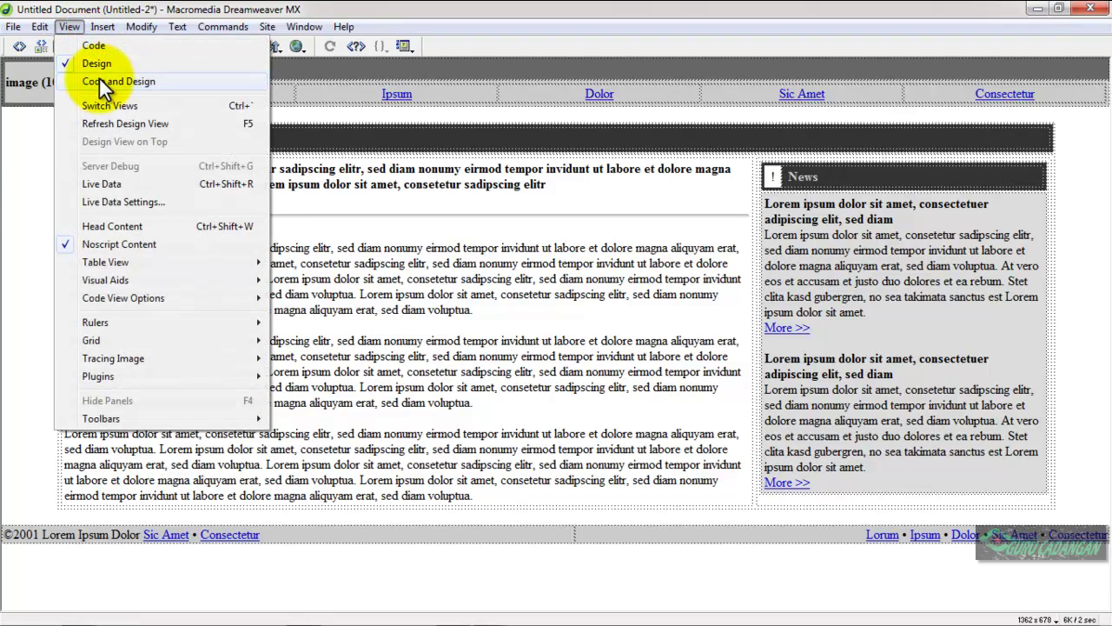
{"action": "left_click", "coordinate": [99, 76]}
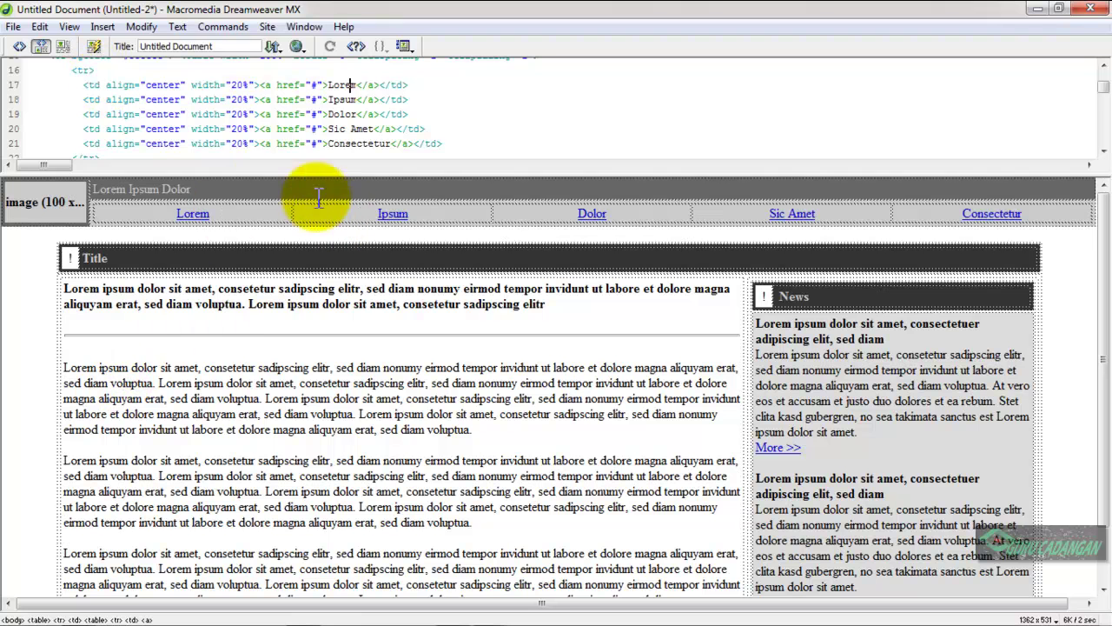
{"action": "left_click", "coordinate": [358, 83]}
{"action": "left_click", "coordinate": [1101, 85]}
{"action": "left_click_drag", "start_coordinate": [1102, 86], "coordinate": [1102, 77]}
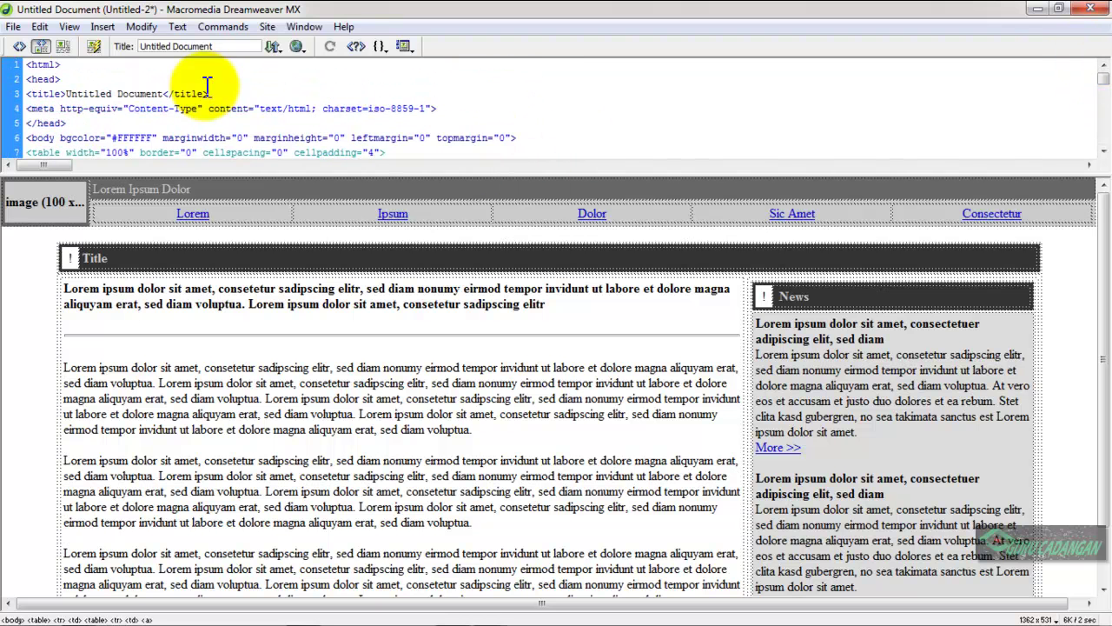
Step: Set the page title in the title tag to Belajar Web Online
{"action": "left_click_drag", "start_coordinate": [163, 91], "coordinate": [66, 91]}
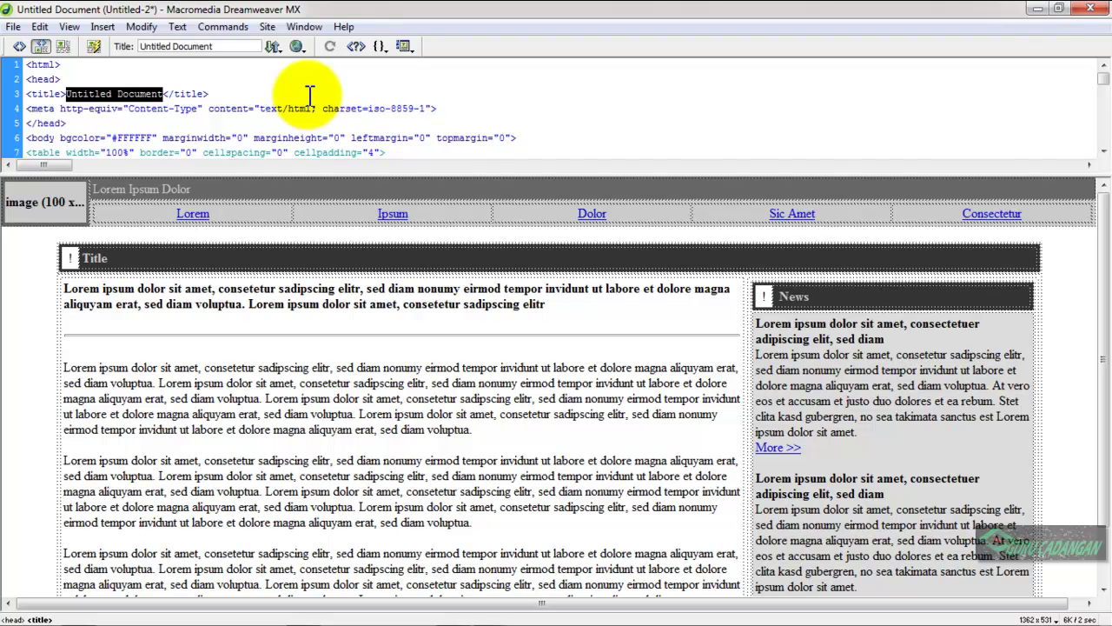
{"action": "type", "text": "Belajar "}
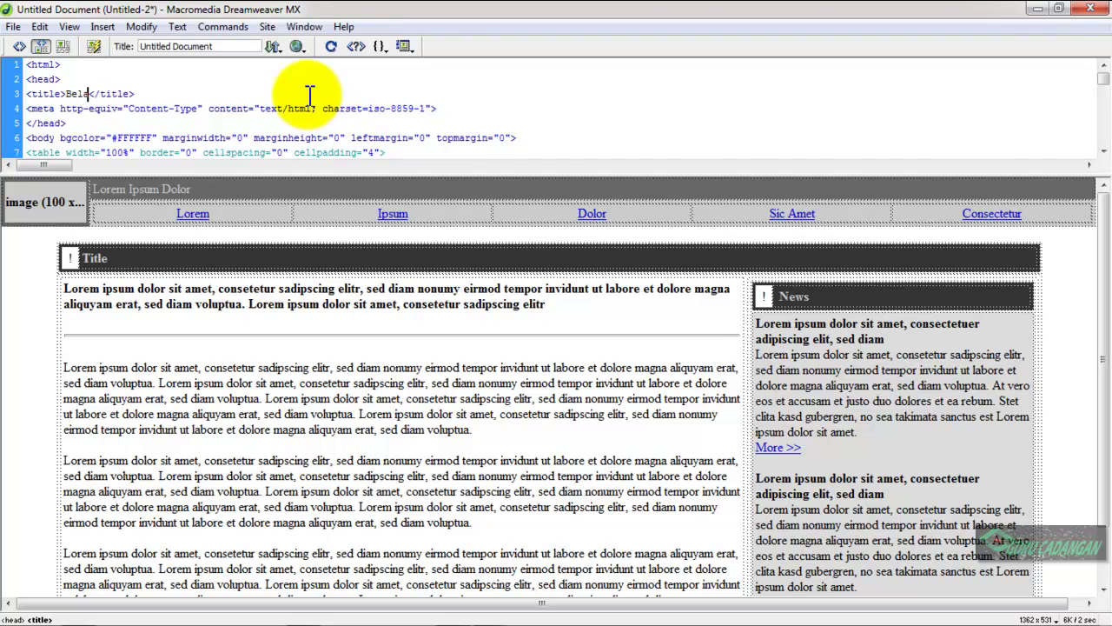
{"action": "type", "text": "Web "}
{"action": "type", "text": "Pemula"}
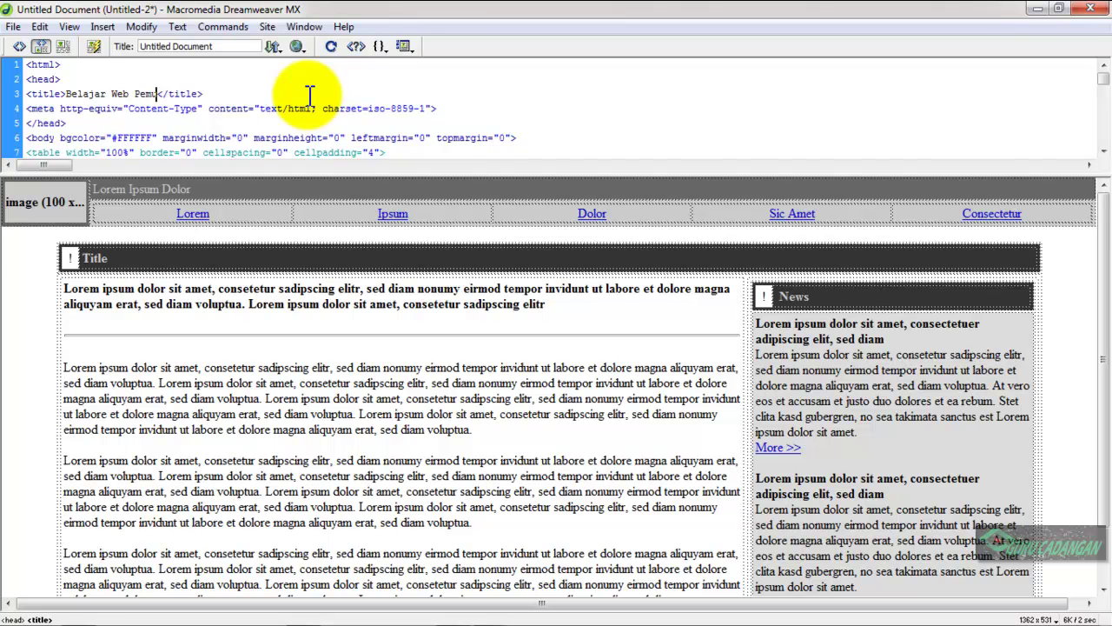
{"action": "key", "text": "BackSpace"}
{"action": "key", "text": "BackSpace"}
{"action": "key", "text": "BackSpace"}
{"action": "key", "text": "BackSpace"}
{"action": "key", "text": "BackSpace"}
{"action": "key", "text": "BackSpace"}
{"action": "type", "text": "Online"}
Step: Change the Lorem navigation link's text in the code to Belajar
{"action": "left_click", "coordinate": [1101, 151]}
{"action": "left_click", "coordinate": [1102, 152]}
{"action": "left_click_drag", "start_coordinate": [1101, 151], "coordinate": [1101, 152]}
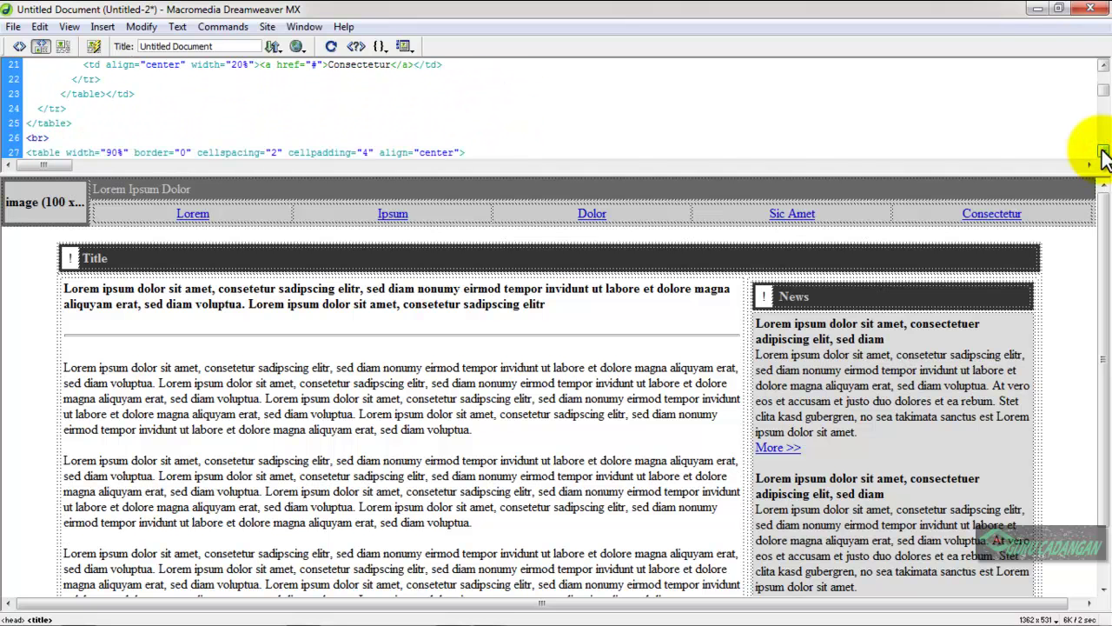
{"action": "left_click", "coordinate": [1101, 67]}
{"action": "left_click_drag", "start_coordinate": [1104, 69], "coordinate": [1103, 70]}
{"action": "left_click", "coordinate": [336, 81]}
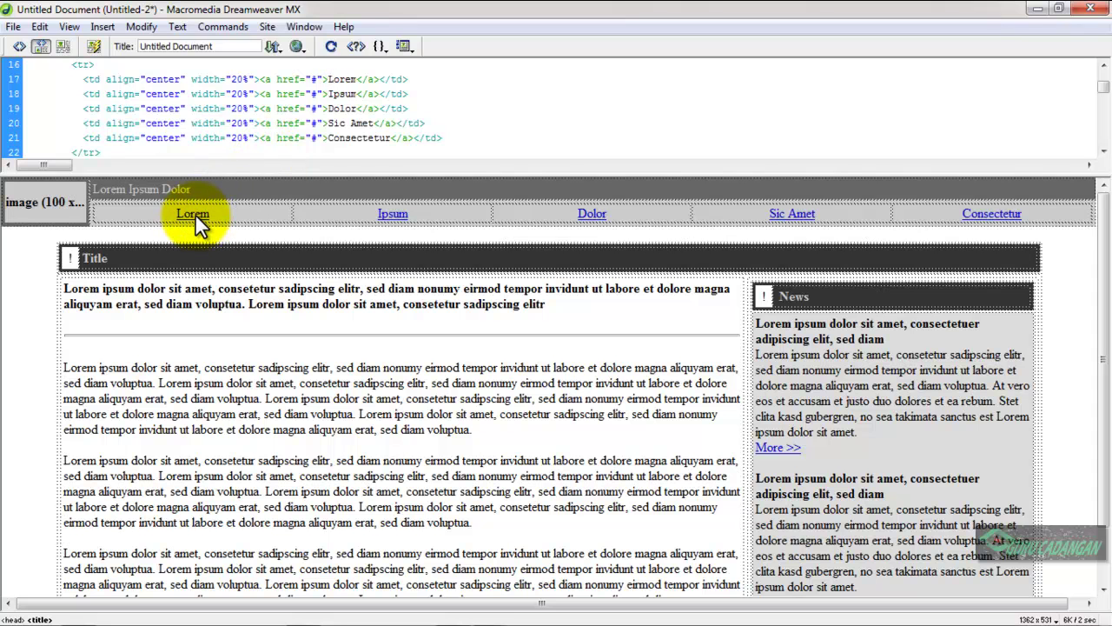
{"action": "key", "text": "shift+Left"}
{"action": "key", "text": "shift+Left"}
{"action": "key", "text": "shift+Left"}
{"action": "key", "text": "shift+Left"}
{"action": "key", "text": "shift+Left"}
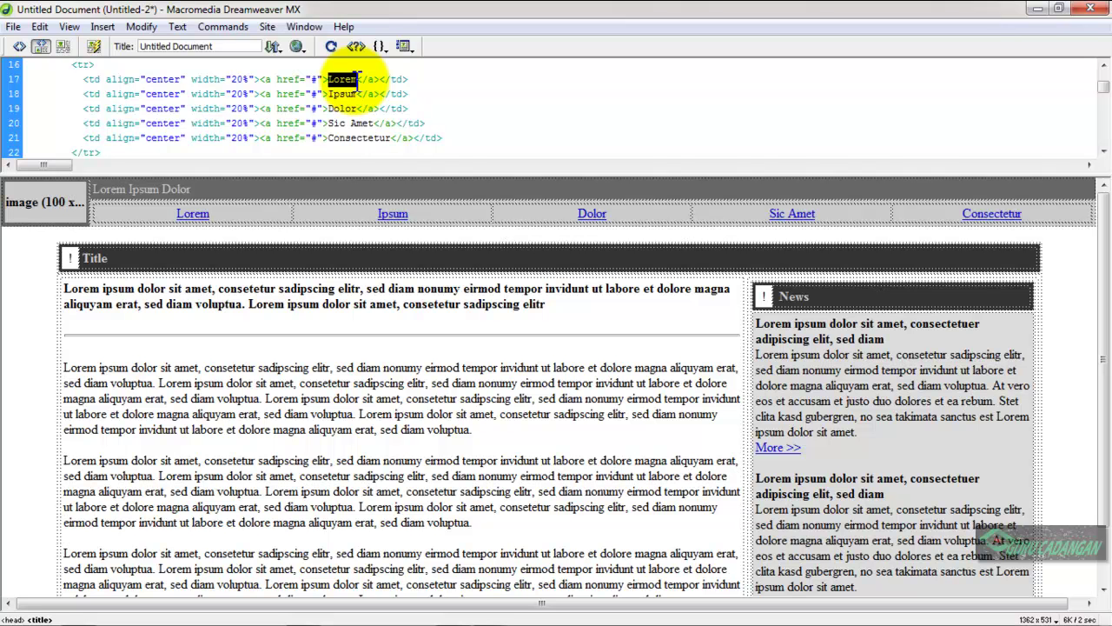
{"action": "type", "text": "Belajar"}
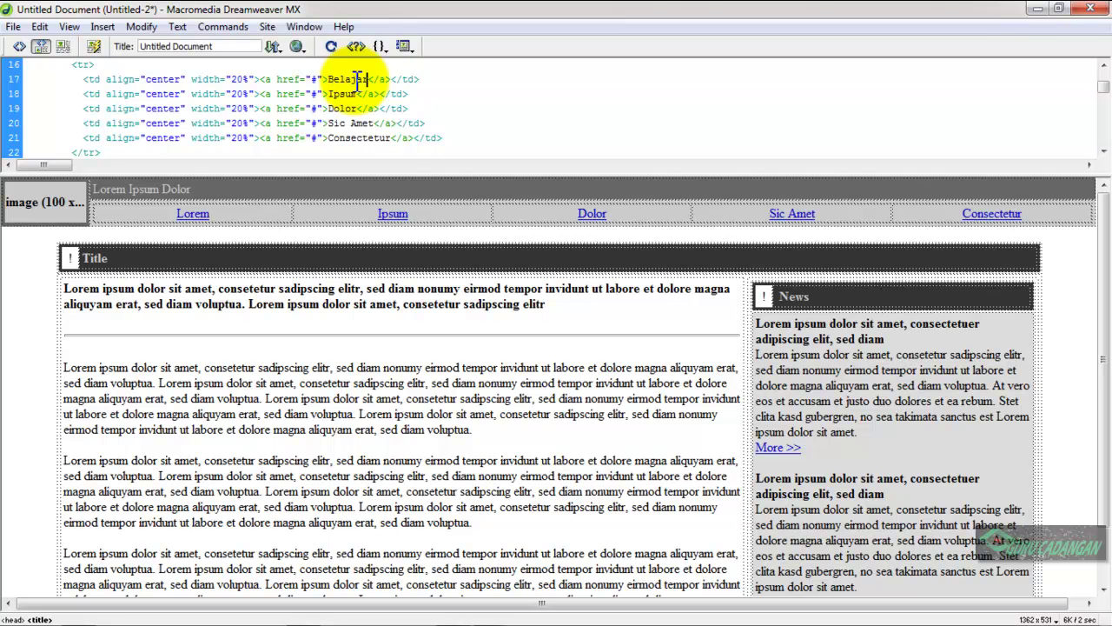
Step: Change the Ipsum navigation link's text in the code to Berbagi Kode
{"action": "left_click", "coordinate": [358, 92]}
{"action": "key", "text": "BackSpace"}
{"action": "key", "text": "BackSpace"}
{"action": "key", "text": "BackSpace"}
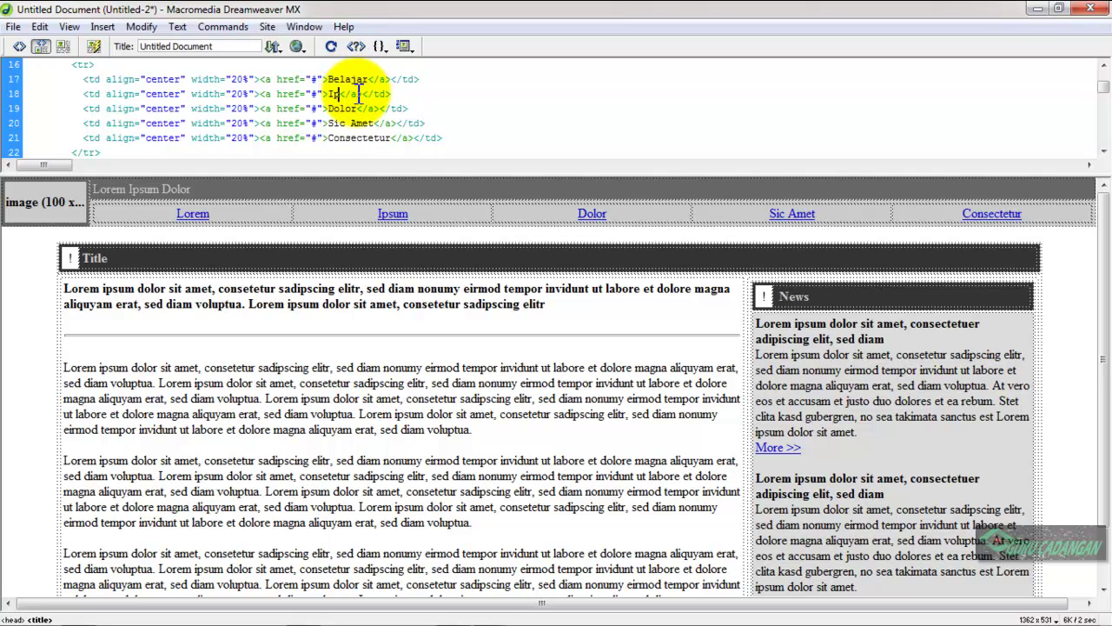
{"action": "key", "text": "BackSpace"}
{"action": "key", "text": "BackSpace"}
{"action": "type", "text": "Berbe"}
{"action": "type", "text": "gi Koc"}
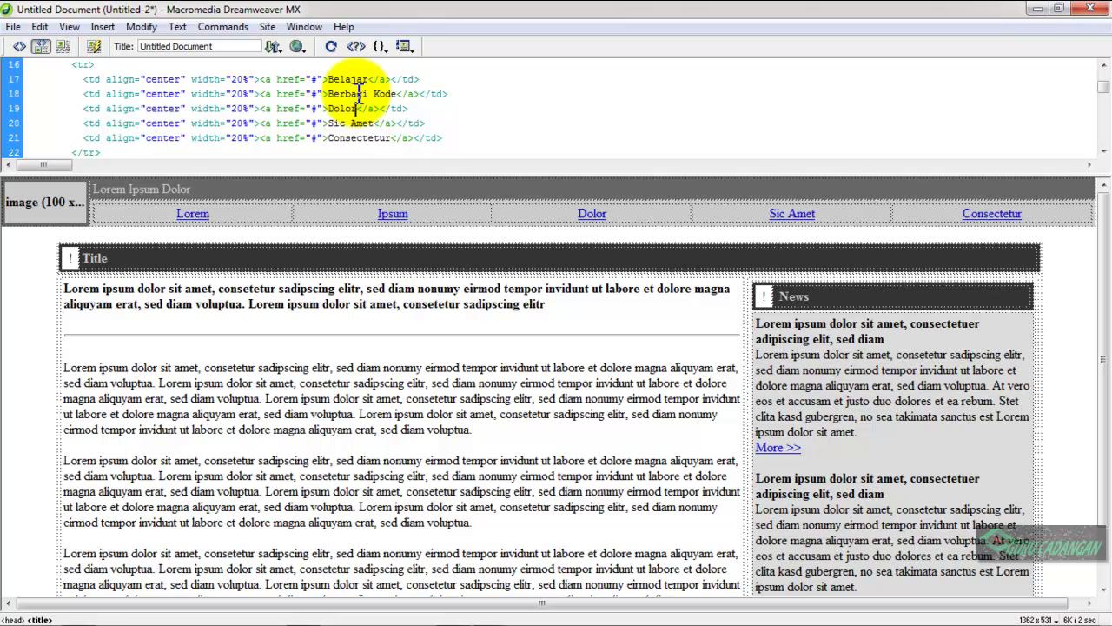
Step: Change the Dolor navigation link's text to Php and the Sic Amet link's text to MysQl in the code
{"action": "key", "text": "BackSpace"}
{"action": "key", "text": "BackSpace"}
{"action": "key", "text": "BackSpace"}
{"action": "type", "text": "Php"}
{"action": "key", "text": "BackSpace"}
{"action": "key", "text": "BackSpace"}
{"action": "key", "text": "BackSpace"}
{"action": "key", "text": "BackSpace"}
{"action": "key", "text": "BackSpace"}
{"action": "key", "text": "BackSpace"}
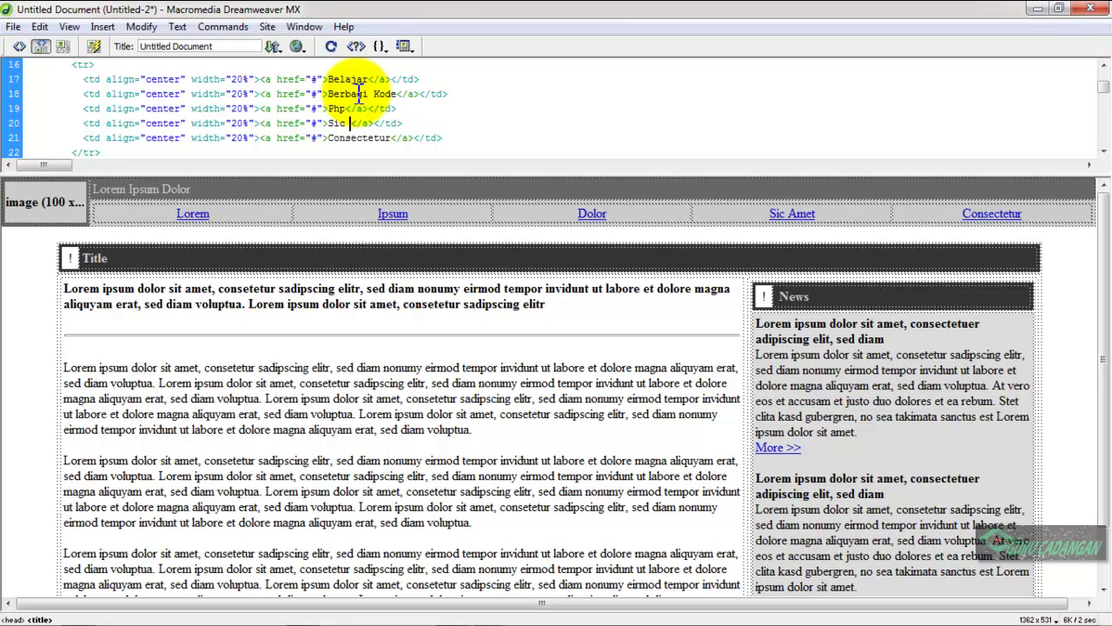
{"action": "type", "text": "My"}
Step: Change the Consectetur navigation link's text in the code to Cggggg.. and update the design
{"action": "left_click", "coordinate": [391, 137]}
{"action": "key", "text": "BackSpace"}
{"action": "key", "text": "BackSpace"}
{"action": "key", "text": "BackSpace"}
{"action": "key", "text": "BackSpace"}
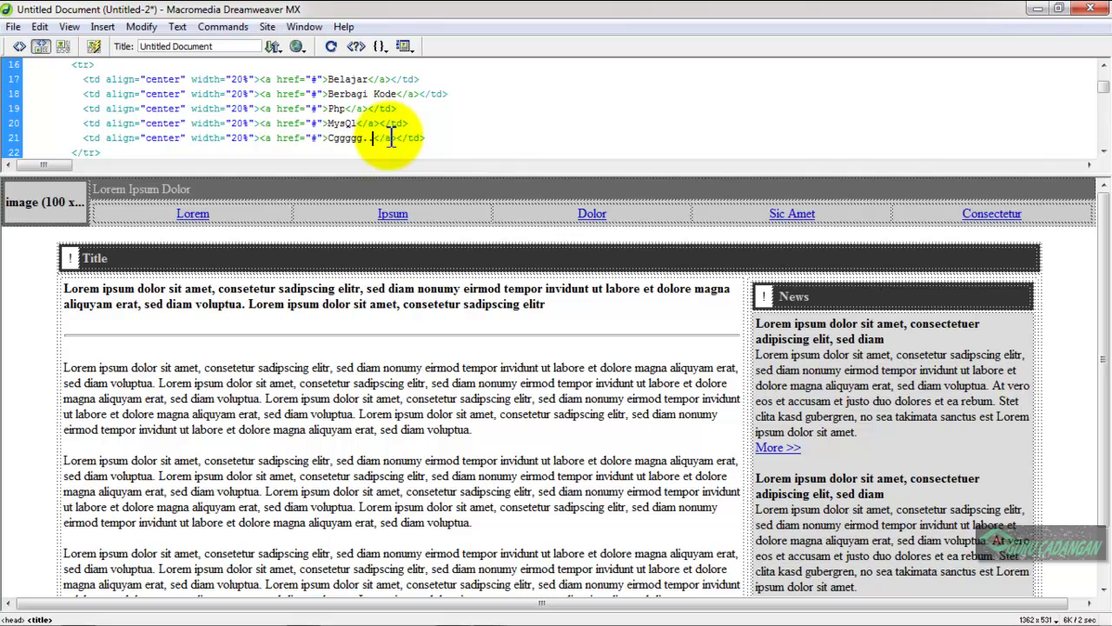
{"action": "left_click", "coordinate": [325, 304]}
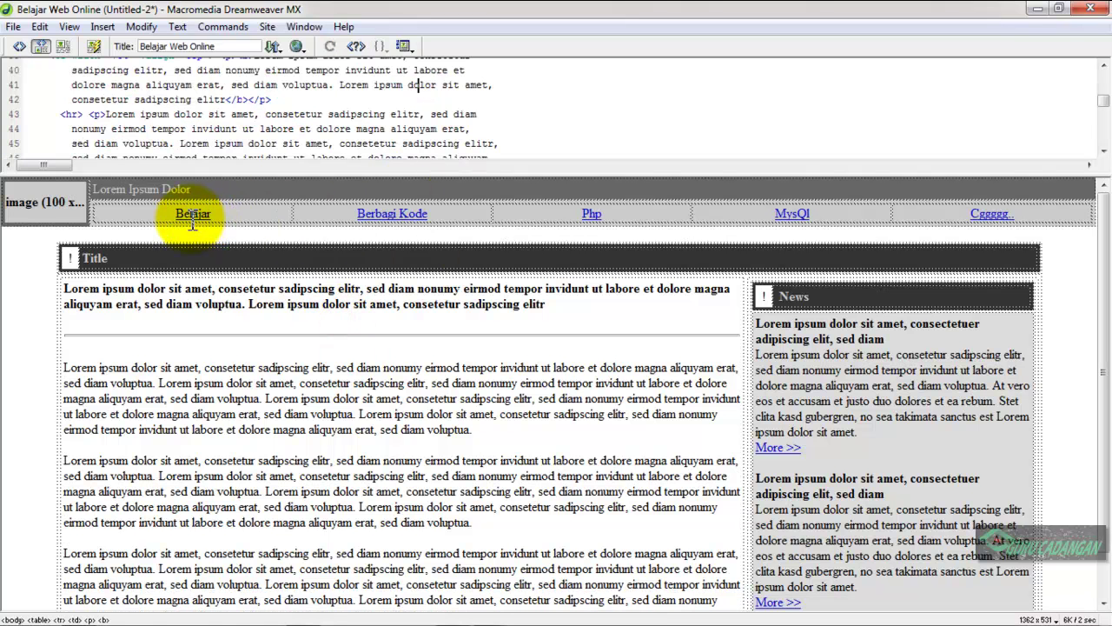
Step: Check the renamed header navigation links in the design against their lines in the code
{"action": "left_click", "coordinate": [194, 214]}
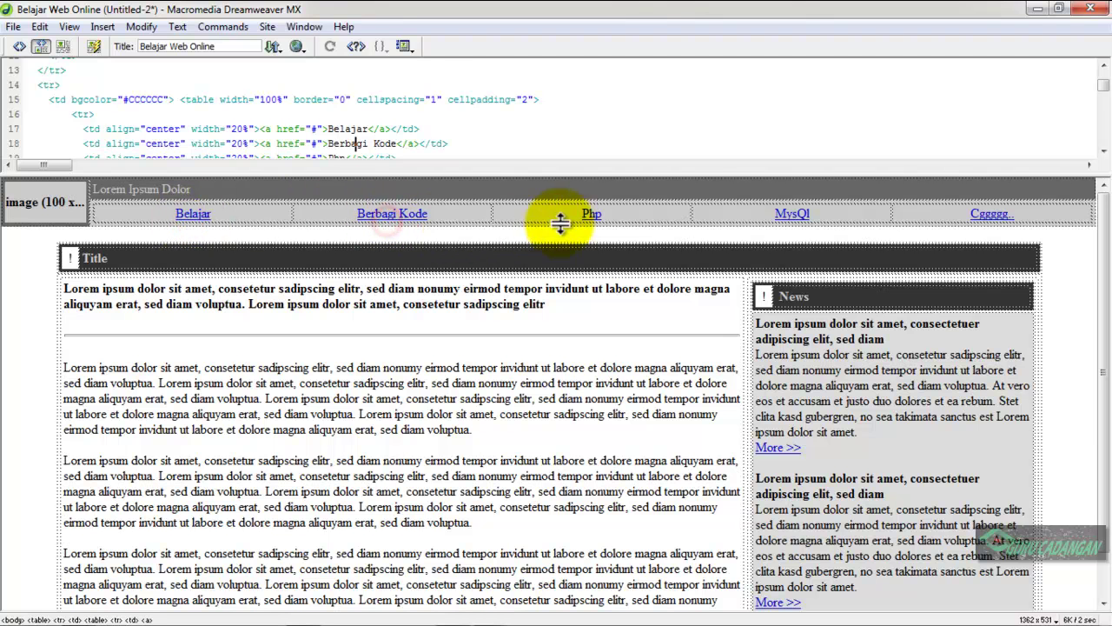
{"action": "left_click", "coordinate": [584, 213]}
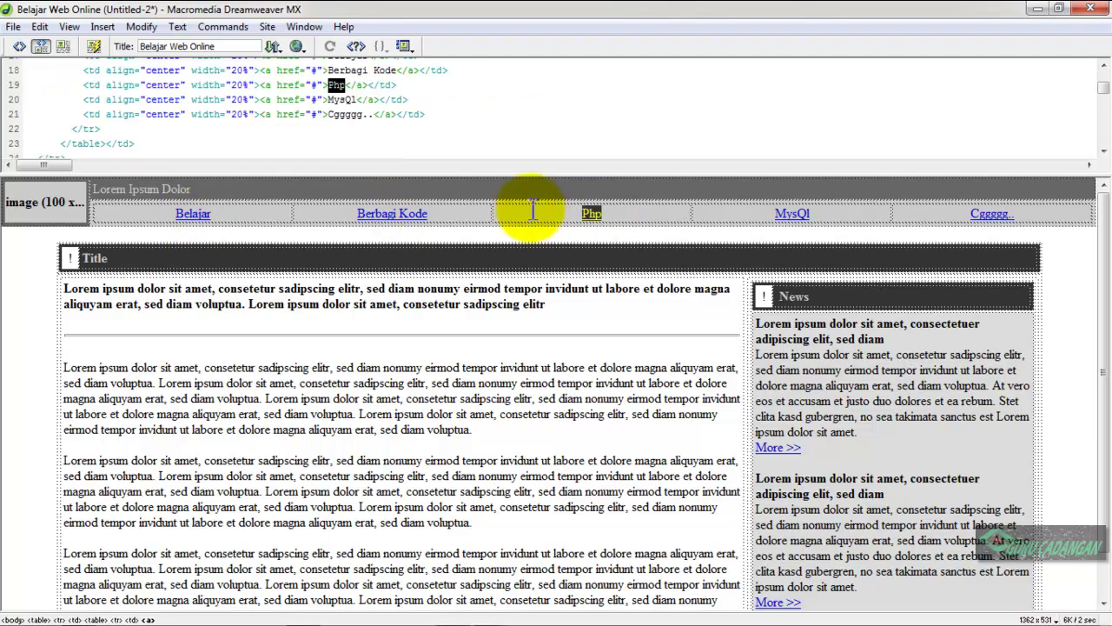
{"action": "left_click", "coordinate": [193, 216]}
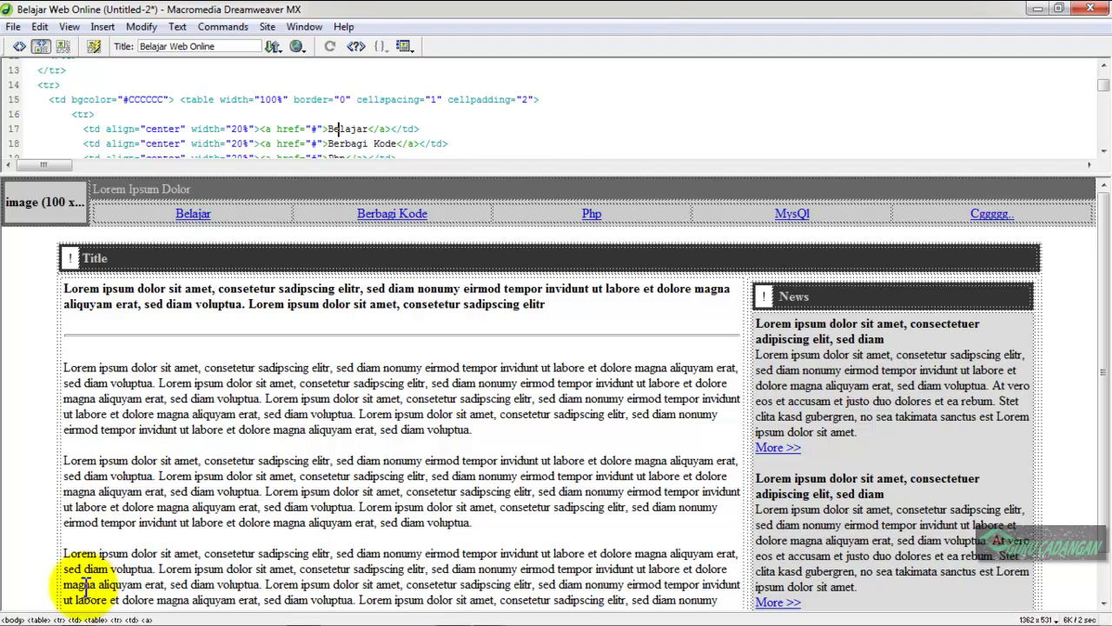
Step: Select the outer header table and set its width to 90% in the code
{"action": "left_click", "coordinate": [39, 619]}
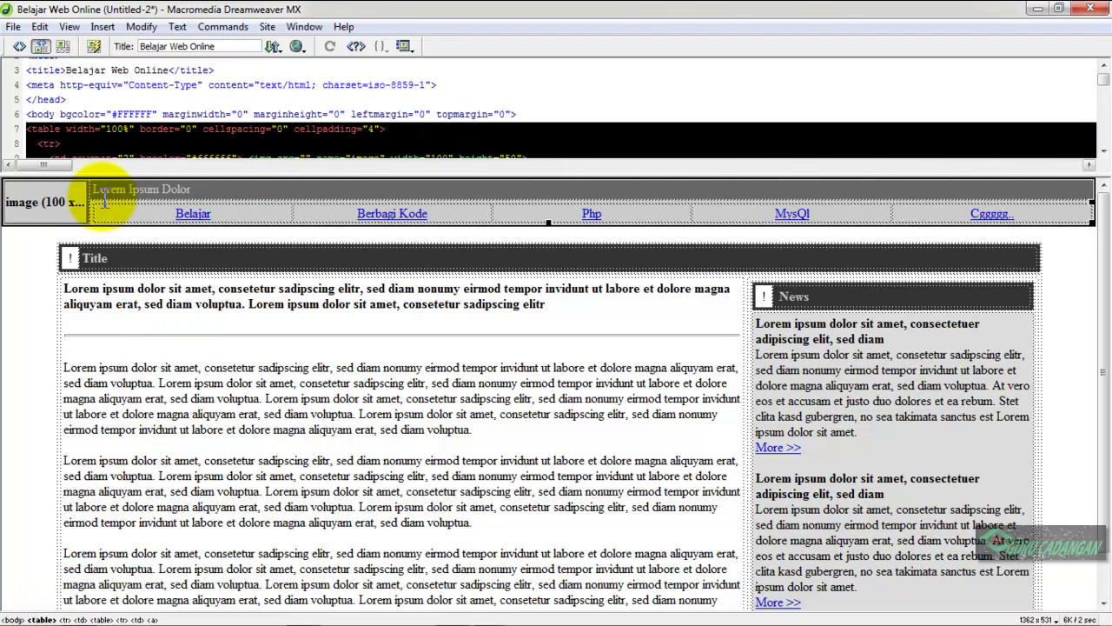
{"action": "left_click", "coordinate": [121, 127]}
{"action": "left_click_drag", "start_coordinate": [126, 128], "coordinate": [107, 129]}
{"action": "type", "text": "90"}
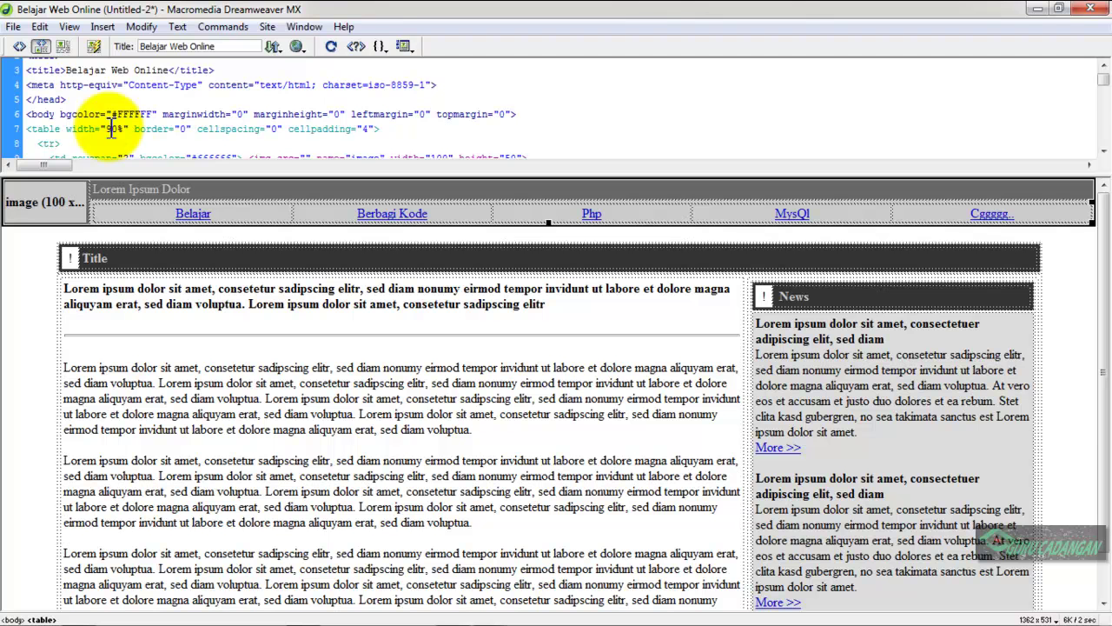
{"action": "left_click", "coordinate": [167, 256]}
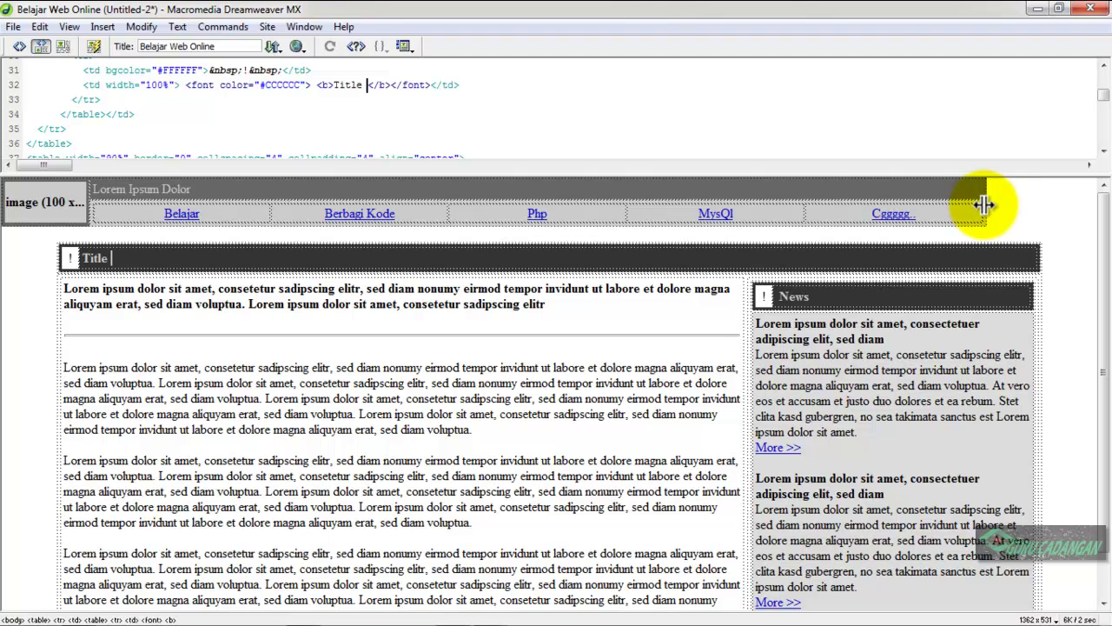
Step: Set the height of the header's image placeholder to 100 in its img tag
{"action": "left_click", "coordinate": [56, 203]}
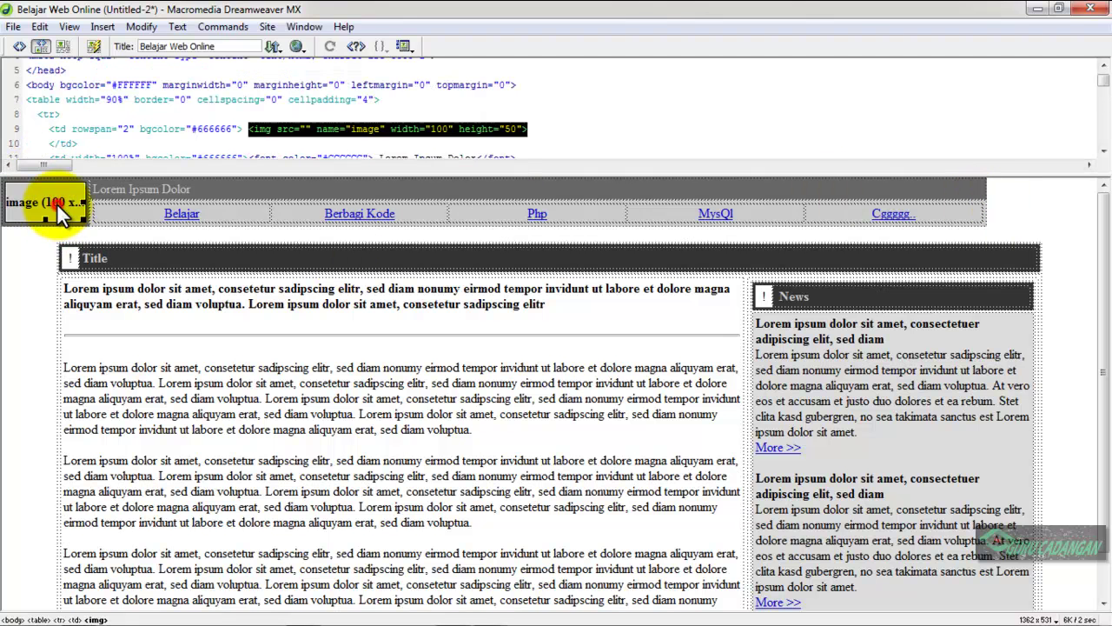
{"action": "left_click", "coordinate": [434, 130]}
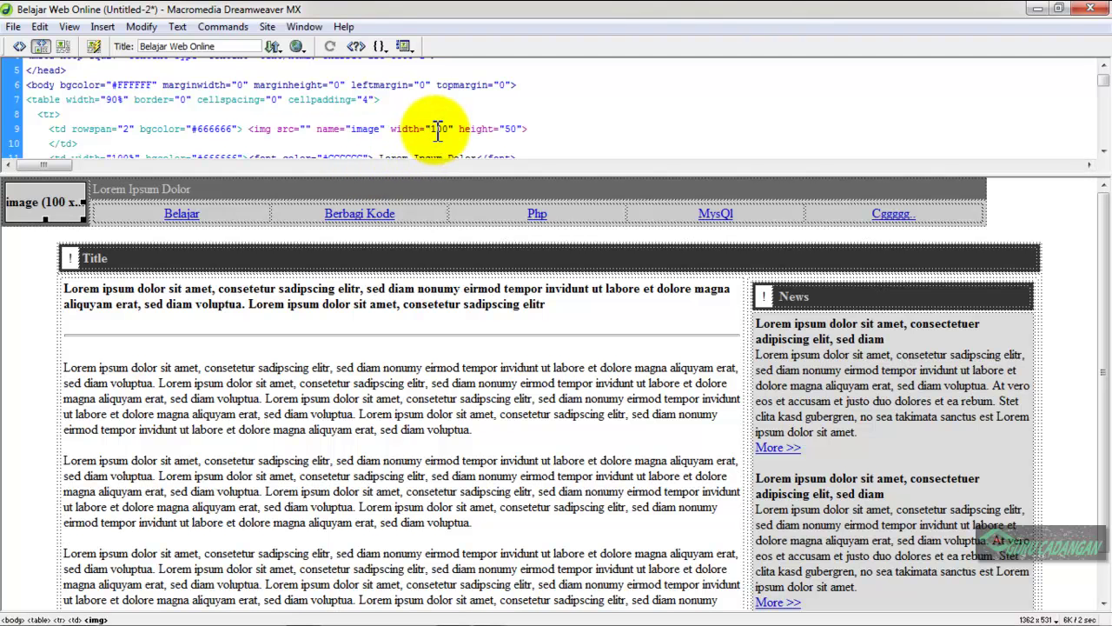
{"action": "left_click", "coordinate": [515, 128]}
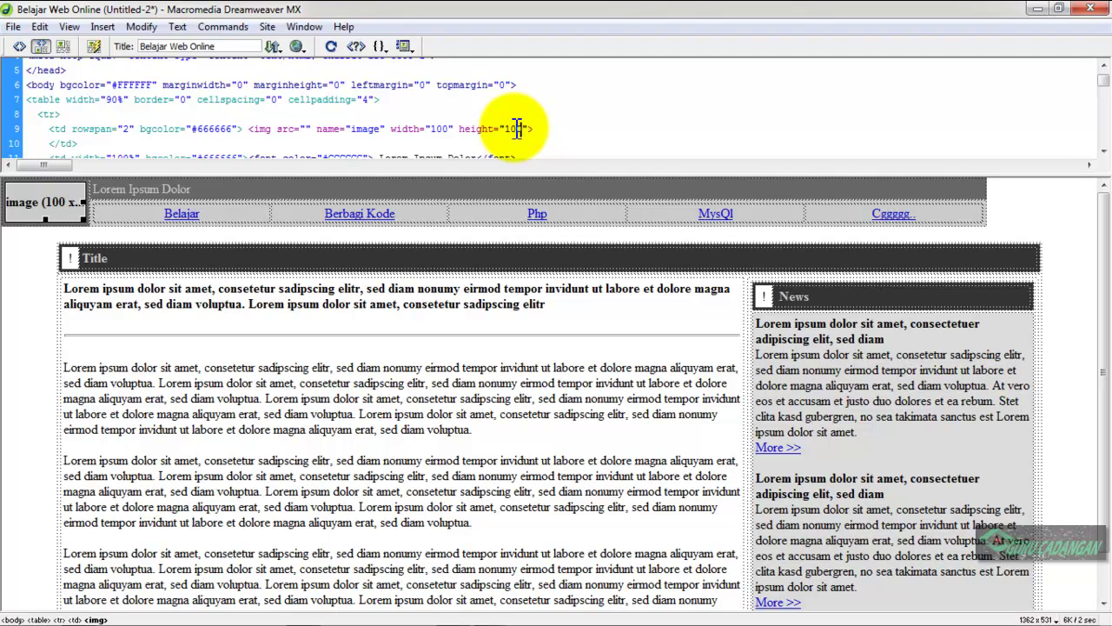
{"action": "key", "text": "Return"}
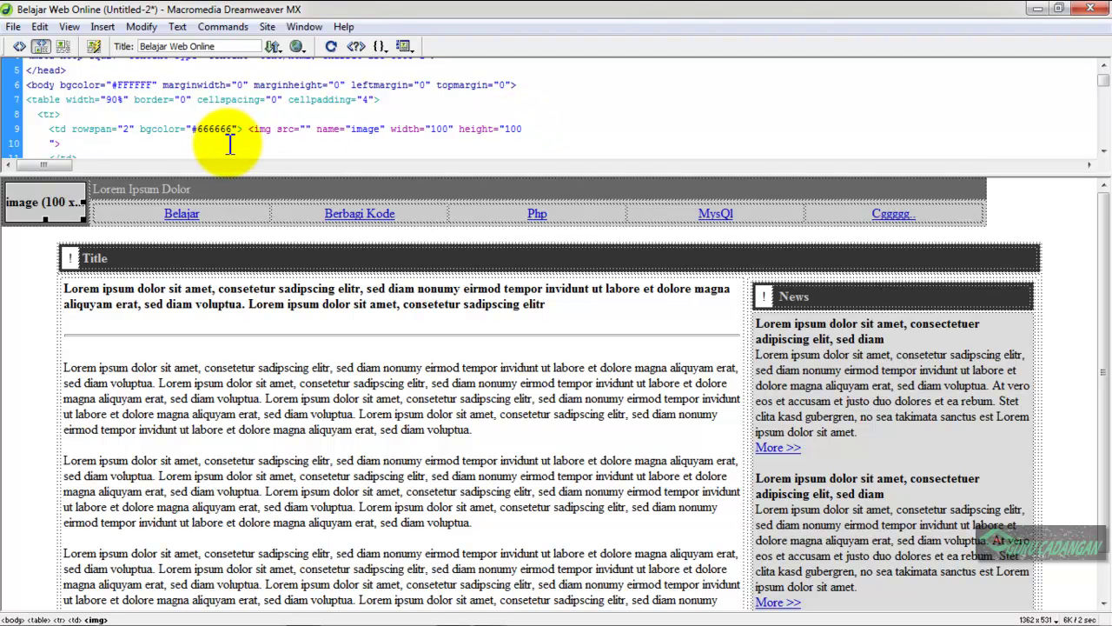
{"action": "left_click", "coordinate": [242, 393]}
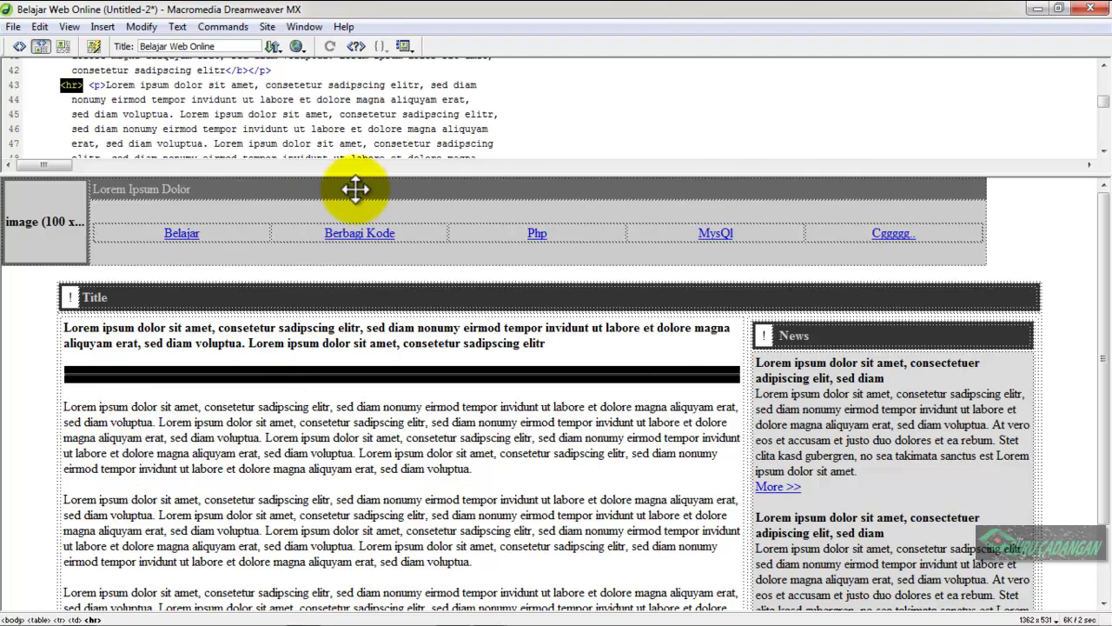
Step: Replace the News heading of the side column with Artikel
{"action": "left_click", "coordinate": [849, 337]}
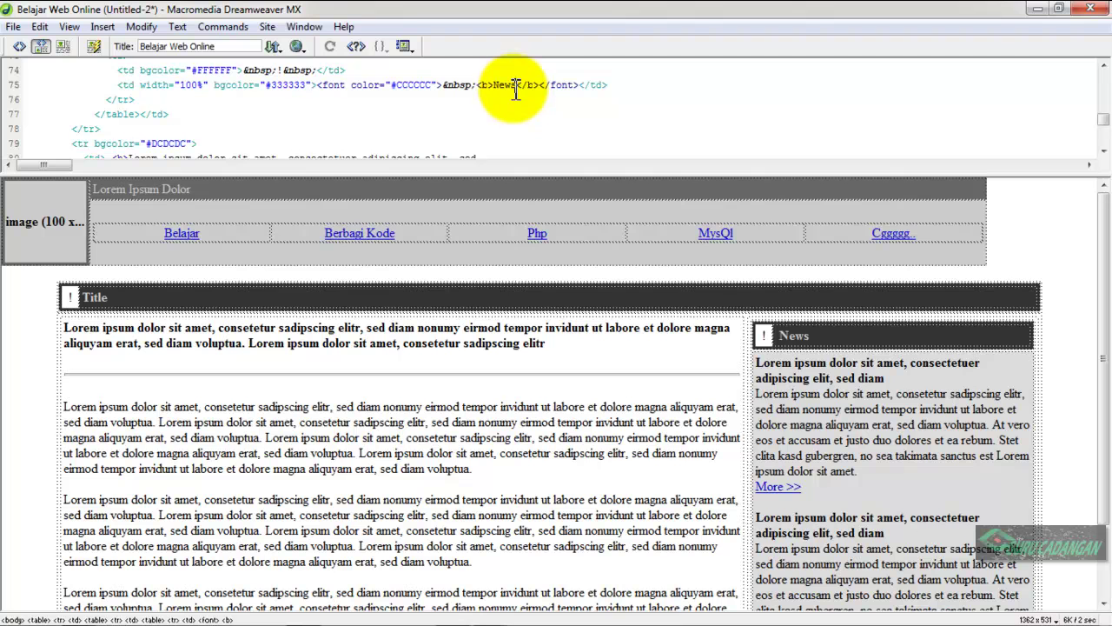
{"action": "key", "text": "BackSpace"}
{"action": "key", "text": "BackSpace"}
{"action": "key", "text": "BackSpace"}
{"action": "key", "text": "BackSpace"}
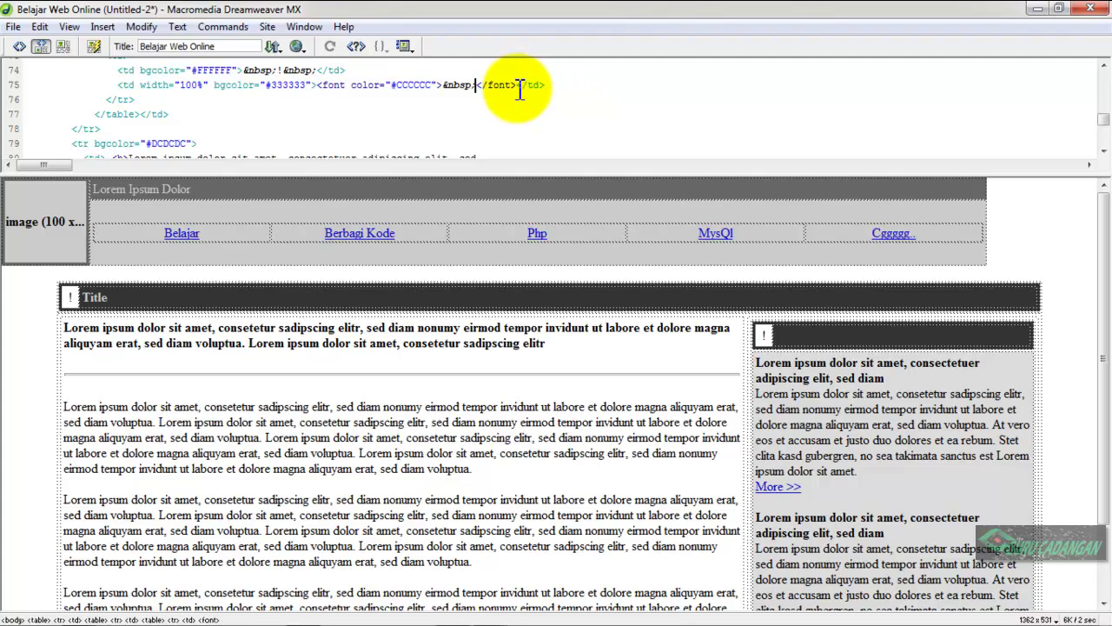
{"action": "type", "text": "Arik</b><"}
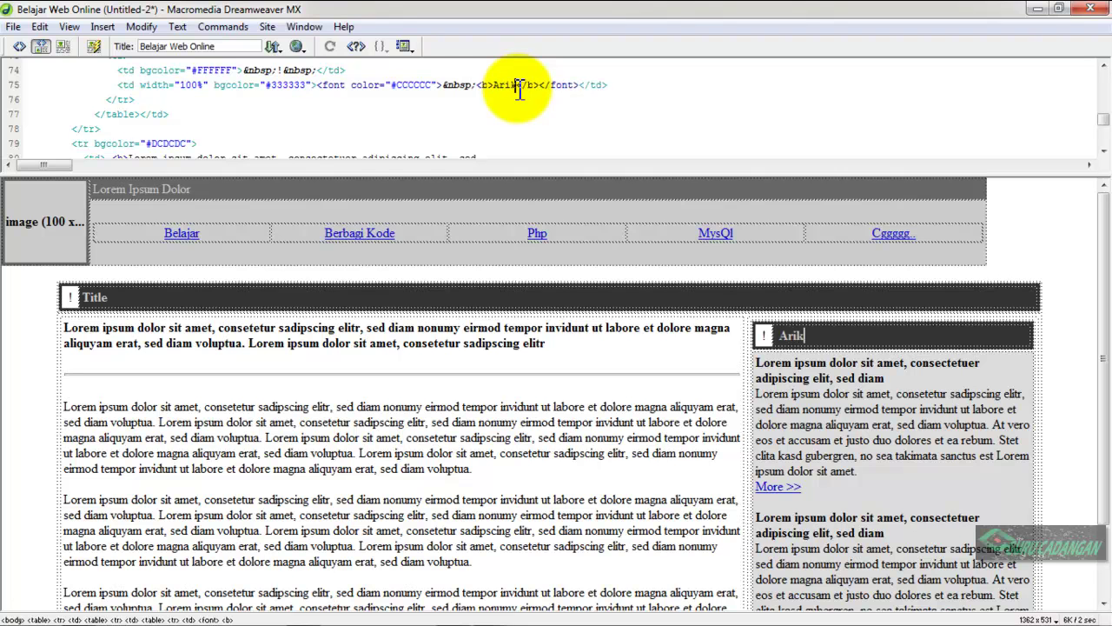
{"action": "key", "text": "BackSpace"}
{"action": "key", "text": "BackSpace"}
{"action": "type", "text": "tikel"}
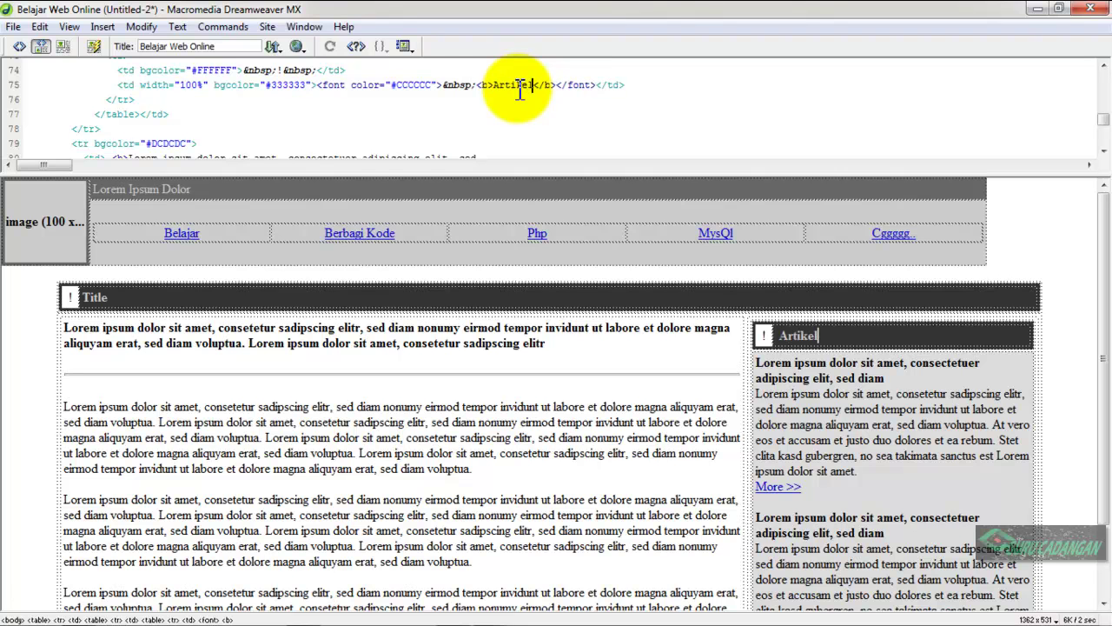
Step: Highlight the side column's article text and the main body paragraphs to examine the replaceable placeholder content
{"action": "left_click", "coordinate": [820, 393]}
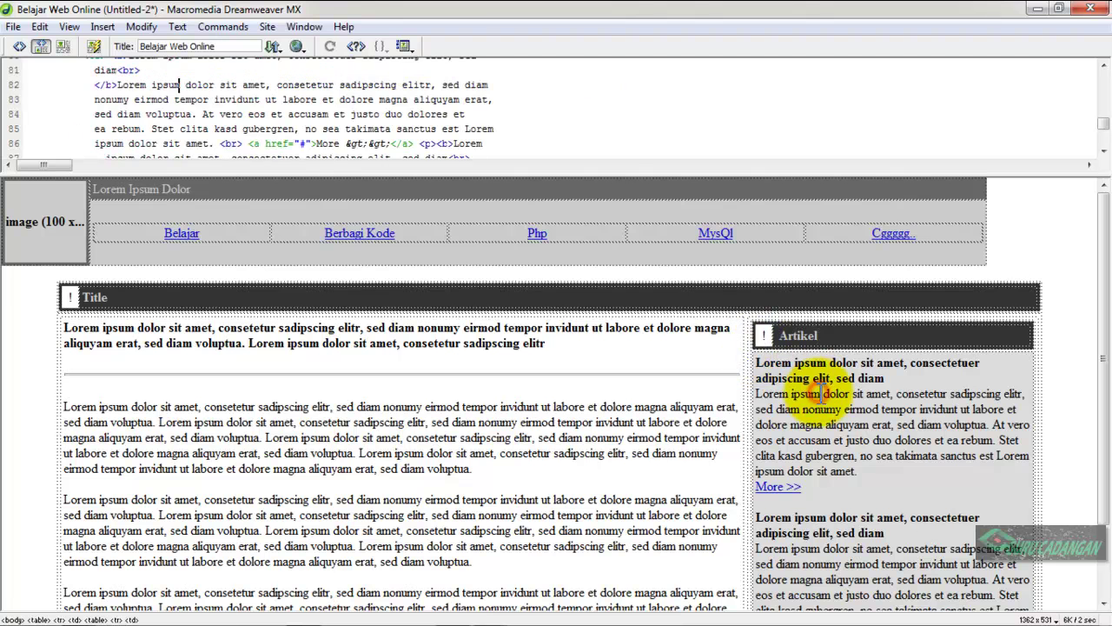
{"action": "left_click", "coordinate": [118, 84]}
{"action": "left_click_drag", "start_coordinate": [118, 84], "coordinate": [221, 143]}
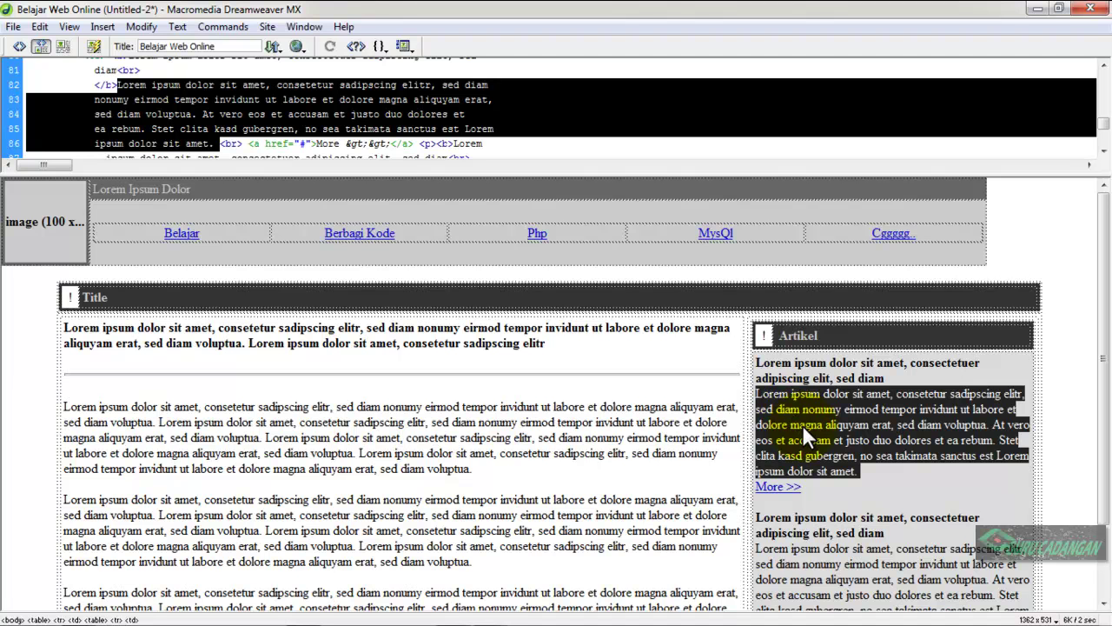
{"action": "left_click_drag", "start_coordinate": [1102, 348], "coordinate": [1101, 402]}
{"action": "left_click_drag", "start_coordinate": [756, 481], "coordinate": [855, 558]}
{"action": "left_click_drag", "start_coordinate": [66, 342], "coordinate": [323, 478]}
Step: Replace the Sic Amet text of the copyright line's first footer link with Belajar Web Online in the code
{"action": "left_click_drag", "start_coordinate": [1105, 299], "coordinate": [1107, 352]}
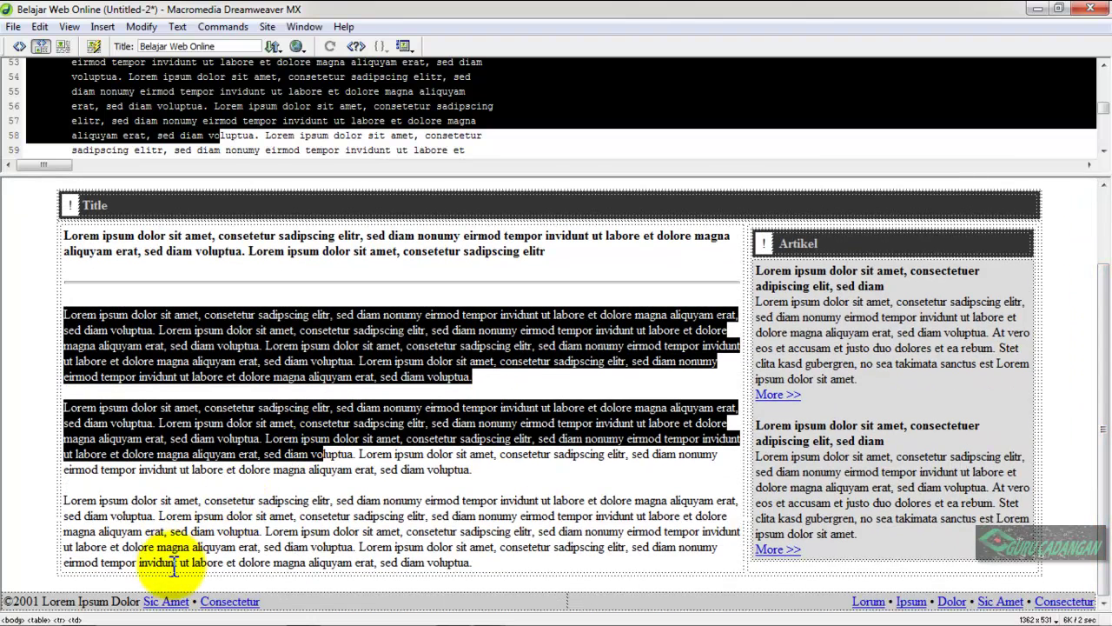
{"action": "left_click_drag", "start_coordinate": [179, 591], "coordinate": [22, 601]}
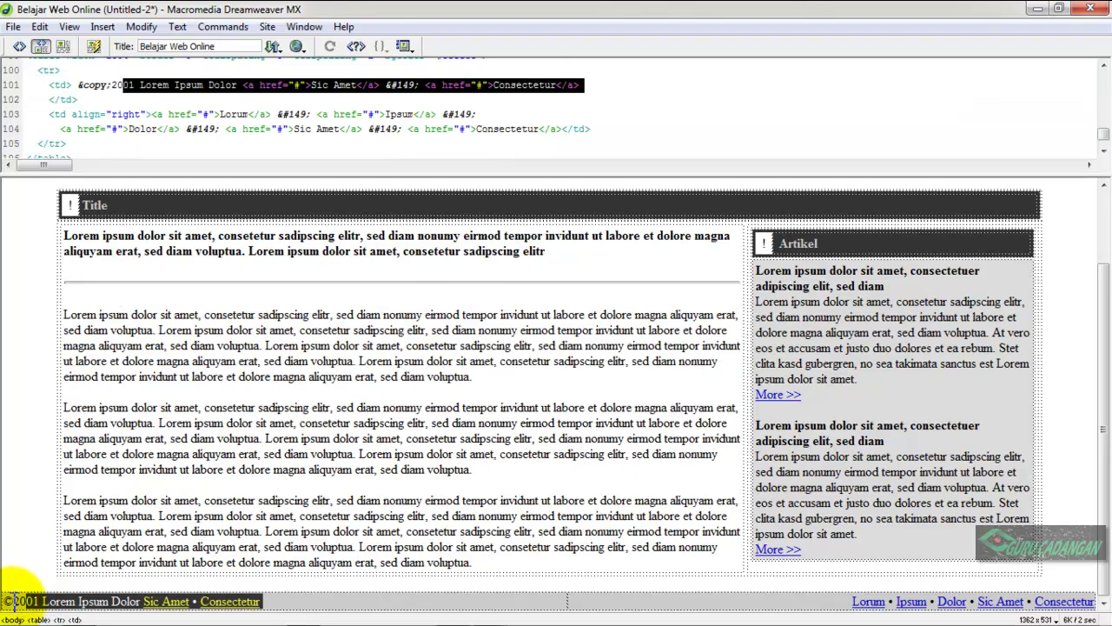
{"action": "left_click", "coordinate": [12, 602]}
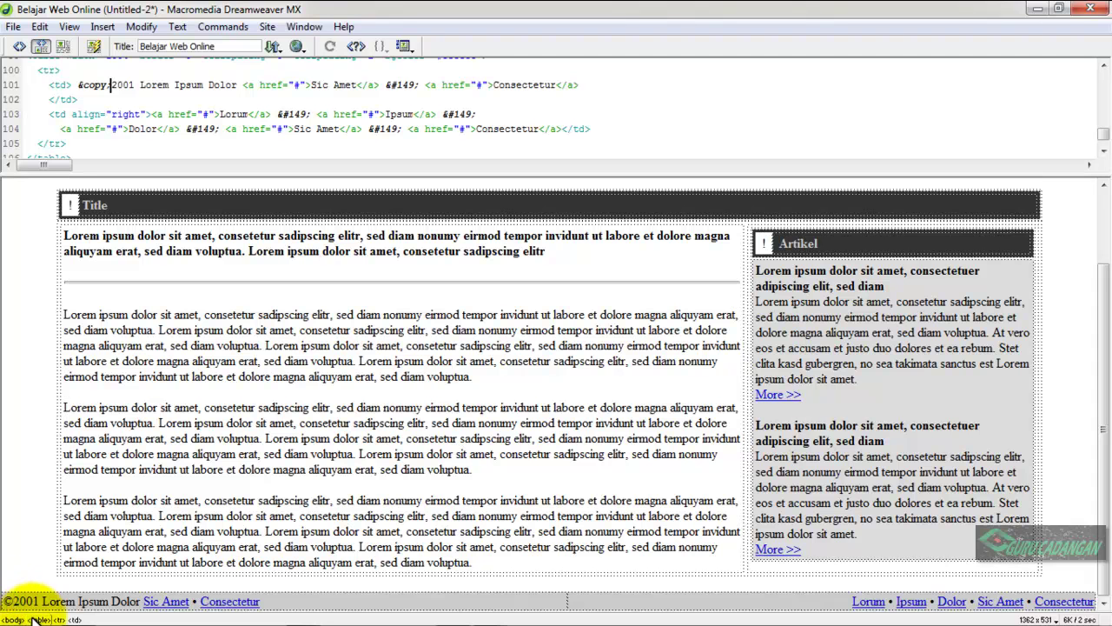
{"action": "left_click", "coordinate": [40, 619]}
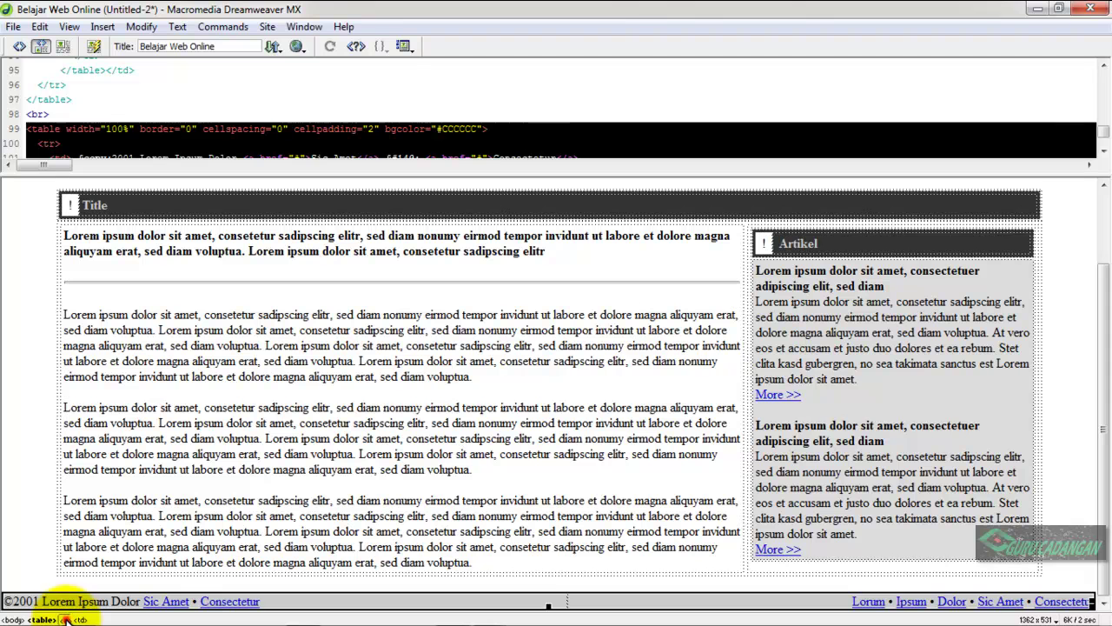
{"action": "left_click", "coordinate": [64, 620]}
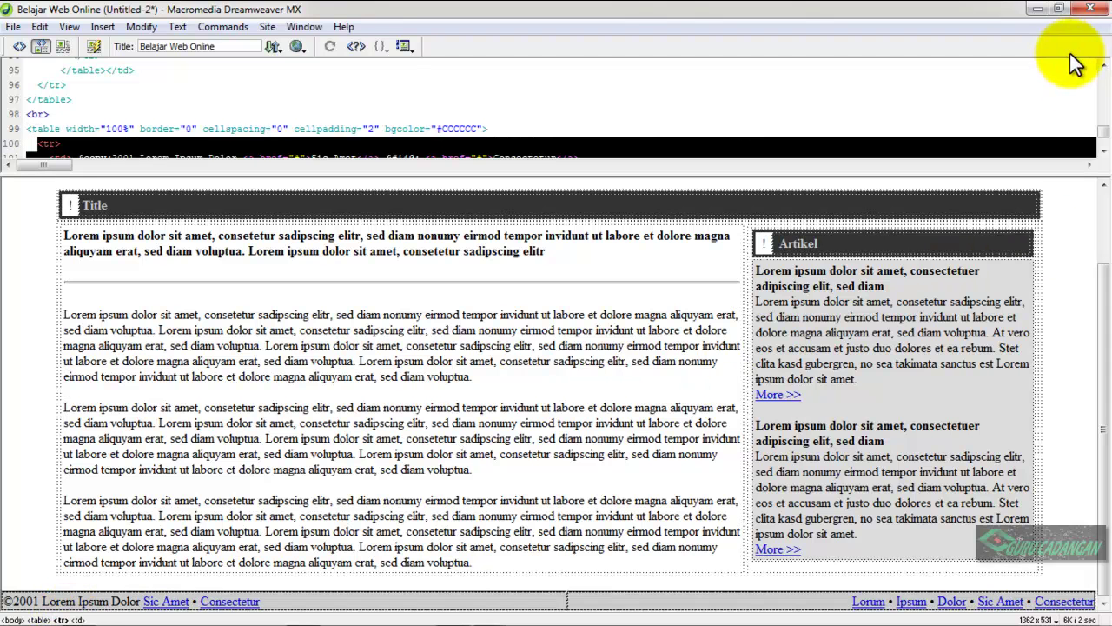
{"action": "left_click", "coordinate": [1103, 151]}
{"action": "left_click", "coordinate": [1102, 151]}
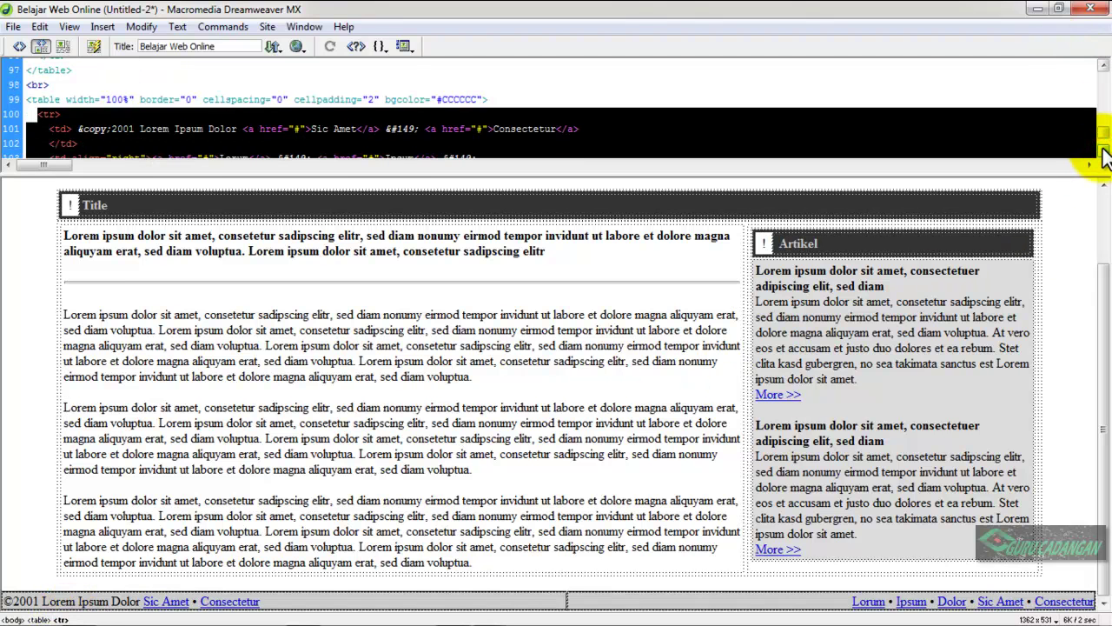
{"action": "left_click", "coordinate": [140, 128]}
{"action": "double_click", "coordinate": [112, 130]}
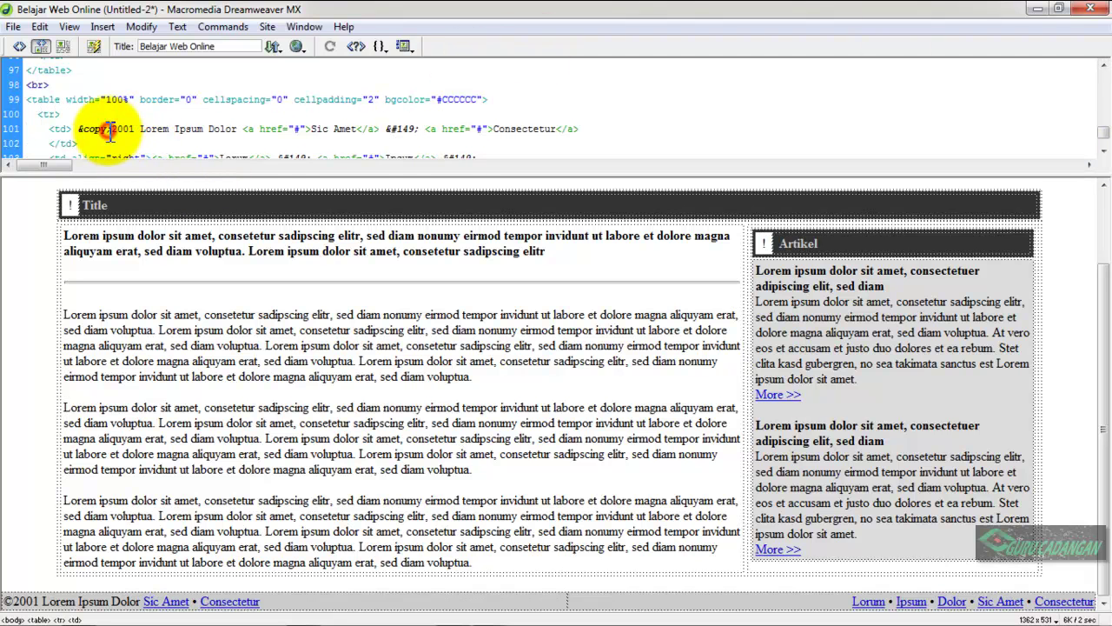
{"action": "left_click", "coordinate": [353, 129]}
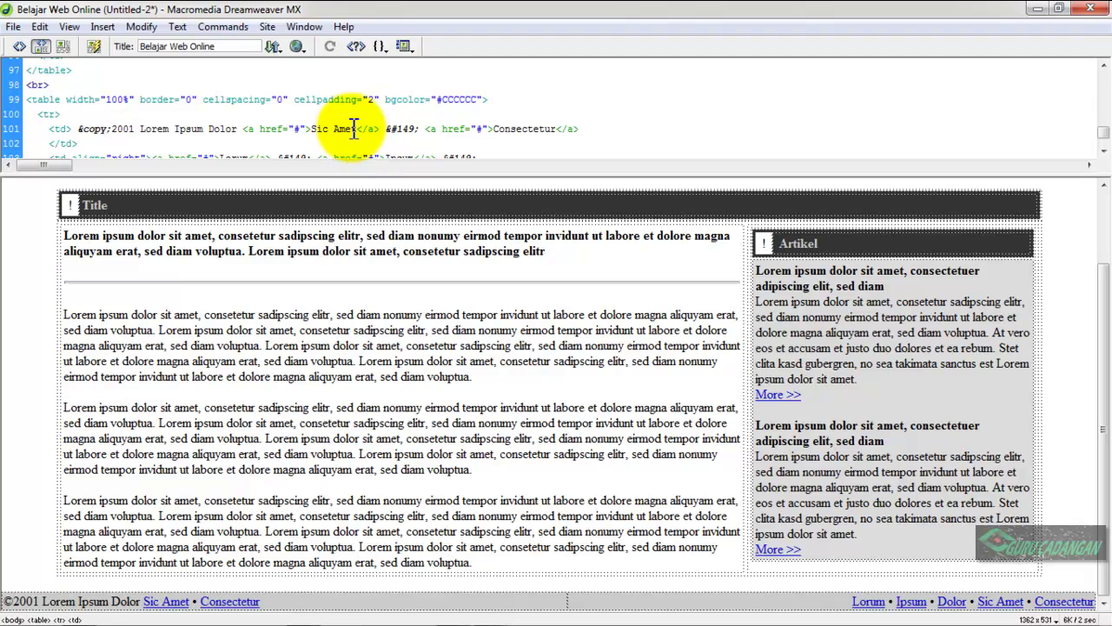
{"action": "left_click", "coordinate": [356, 130]}
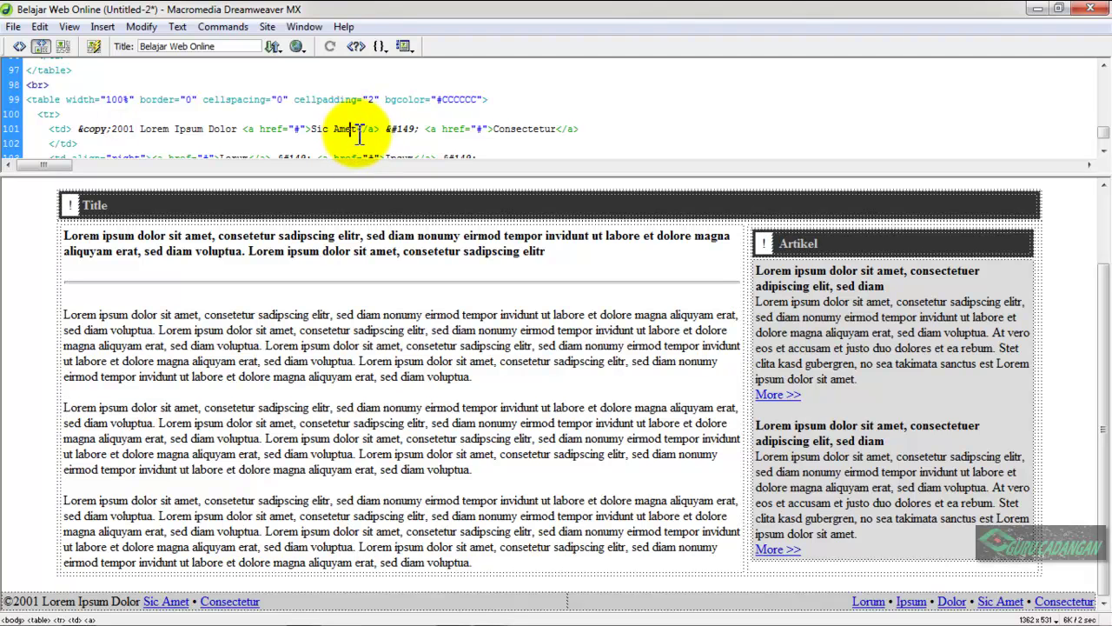
{"action": "key", "text": "BackSpace"}
{"action": "key", "text": "BackSpace"}
{"action": "key", "text": "BackSpace"}
{"action": "key", "text": "BackSpace"}
{"action": "key", "text": "BackSpace"}
{"action": "key", "text": "BackSpace"}
{"action": "key", "text": "BackSpace"}
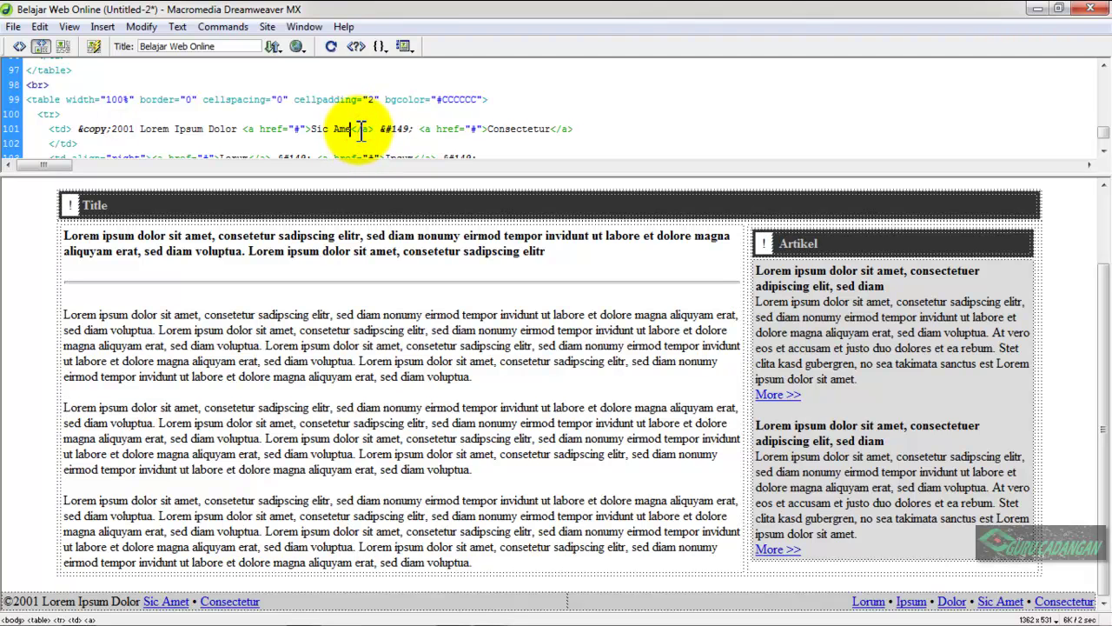
{"action": "key", "text": "BackSpace"}
{"action": "type", "text": "Belajar"}
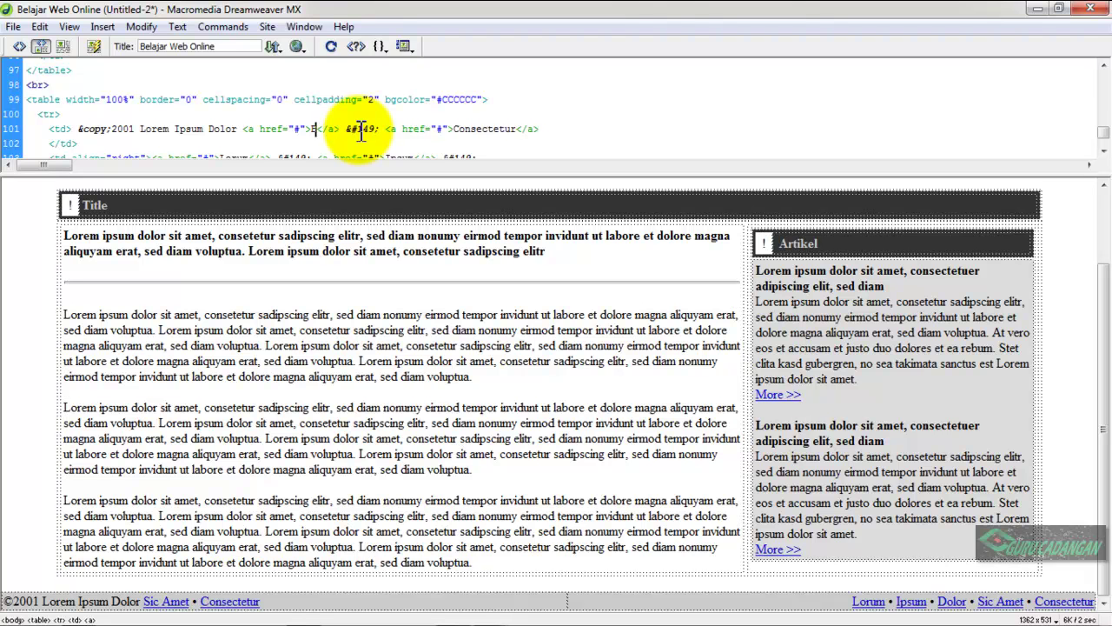
{"action": "type", "text": " Web Online"}
Step: Replace the Consectetur text of the copyright line's second footer link with the author's name
{"action": "left_click", "coordinate": [609, 137]}
{"action": "key", "text": "shift+Left"}
{"action": "key", "text": "shift+Left"}
{"action": "key", "text": "shift+Left"}
{"action": "key", "text": "shift+Left"}
{"action": "key", "text": "shift+Left"}
{"action": "key", "text": "shift+Left"}
{"action": "key", "text": "shift+Left"}
{"action": "key", "text": "shift+Left"}
{"action": "key", "text": "shift+Left"}
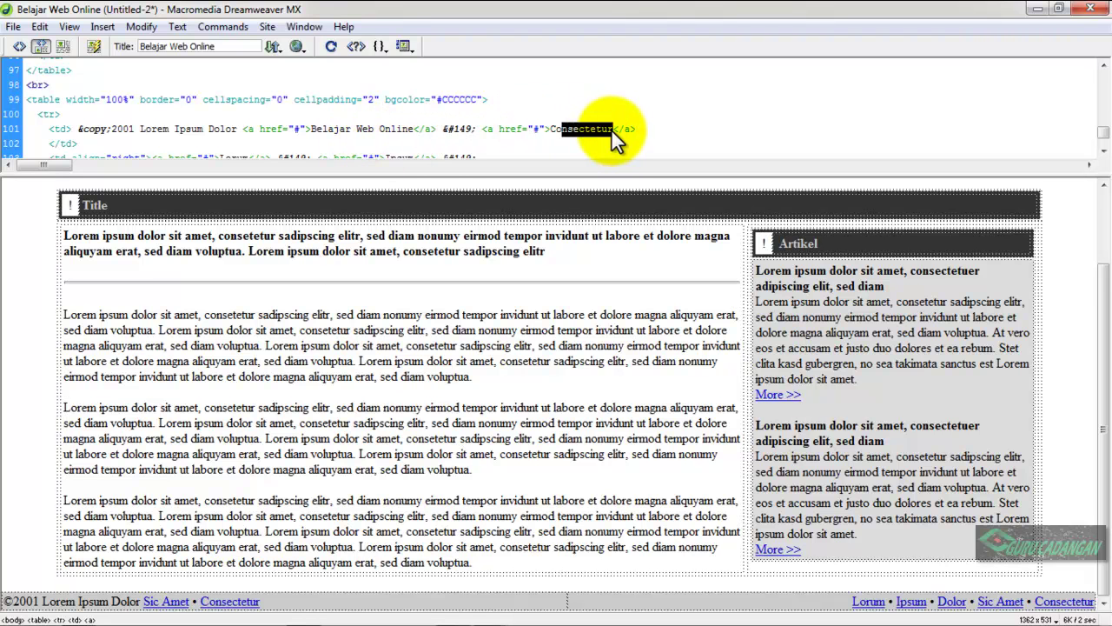
{"action": "type", "text": "Ulyani"}
{"action": "left_click", "coordinate": [228, 350]}
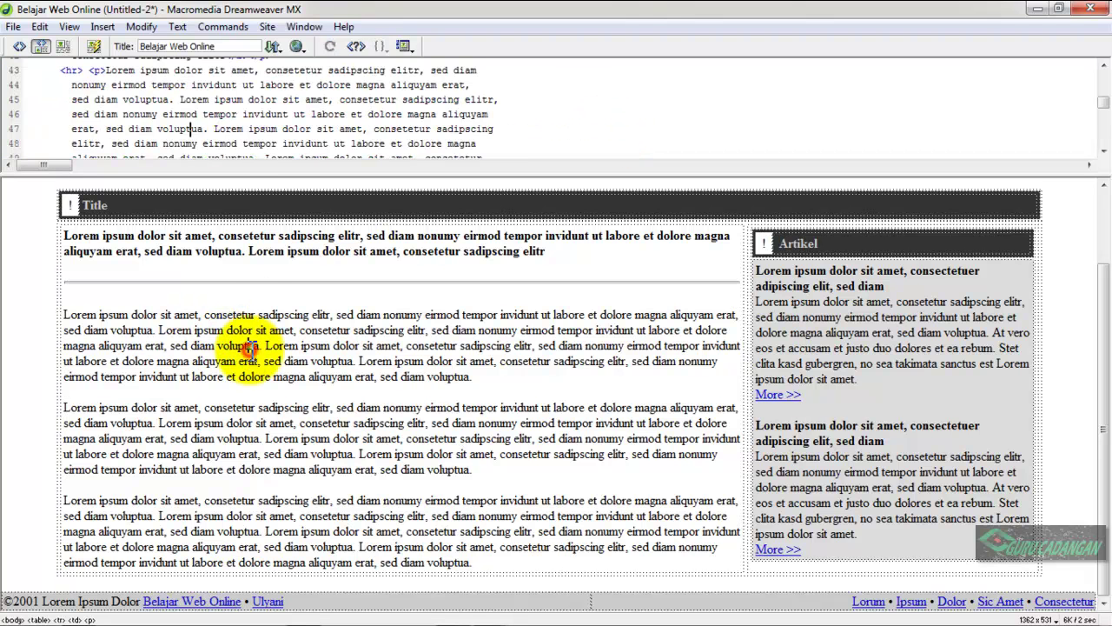
Step: Replace 2001 Lorem Ipsum Dolor after the footer's copyright symbol with 2020 in the code
{"action": "left_click", "coordinate": [189, 601]}
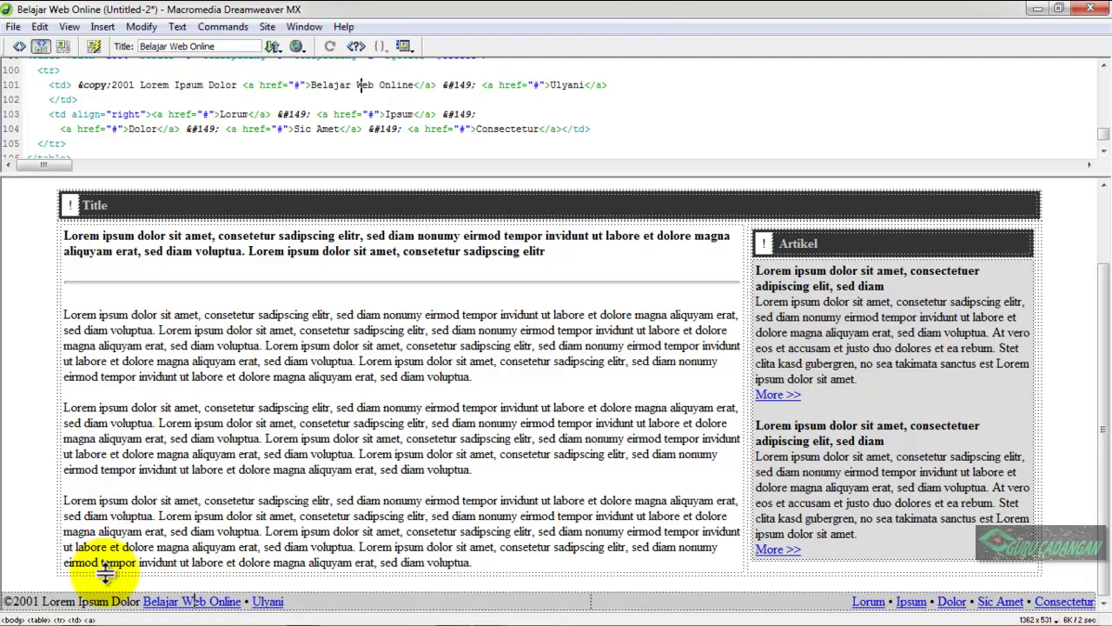
{"action": "left_click", "coordinate": [77, 619]}
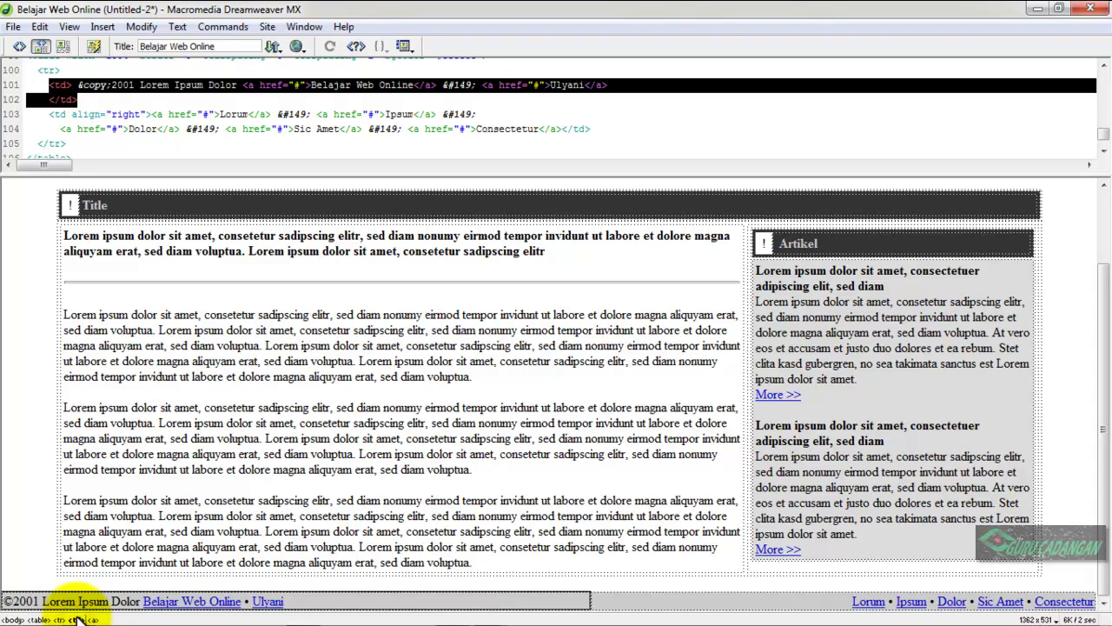
{"action": "left_click", "coordinate": [201, 85]}
{"action": "left_click", "coordinate": [234, 85]}
{"action": "key", "text": "shift+Left"}
{"action": "key", "text": "shift+Left"}
{"action": "key", "text": "shift+Left"}
{"action": "key", "text": "shift+Left"}
{"action": "key", "text": "shift+Left"}
{"action": "key", "text": "shift+Left"}
{"action": "key", "text": "shift+Left"}
{"action": "key", "text": "shift+Left"}
{"action": "key", "text": "shift+Left"}
{"action": "key", "text": "shift+Left"}
{"action": "key", "text": "shift+Left"}
{"action": "key", "text": "shift+Left"}
{"action": "key", "text": "shift+Left"}
{"action": "key", "text": "shift+Left"}
{"action": "key", "text": "shift+Left"}
{"action": "key", "text": "shift+Left"}
{"action": "key", "text": "shift+Left"}
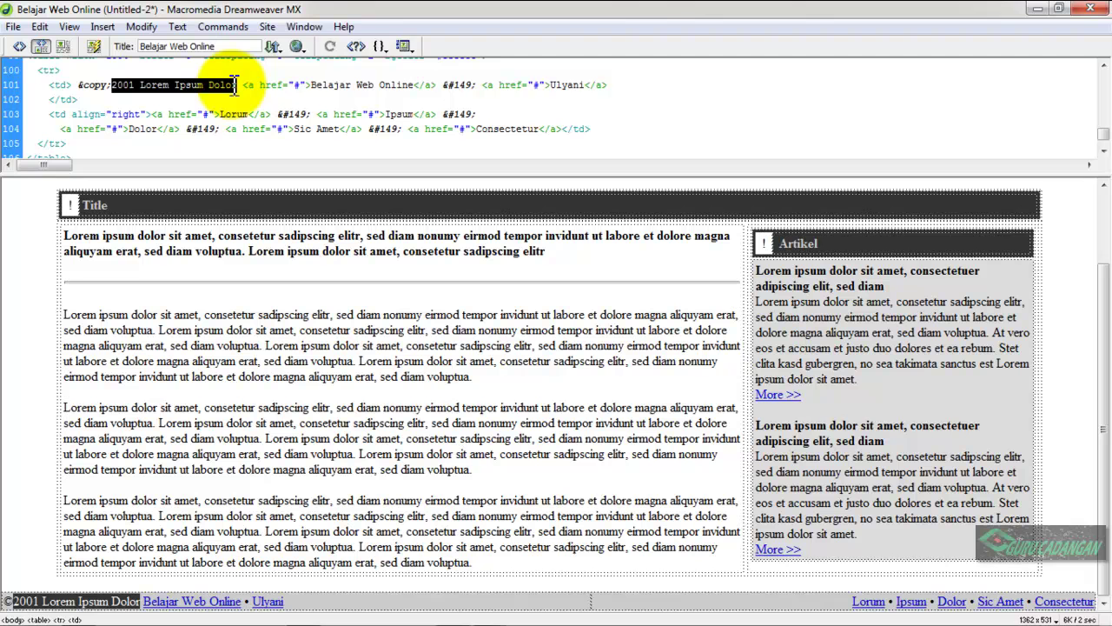
{"action": "key", "text": "Delete"}
{"action": "type", "text": "2020"}
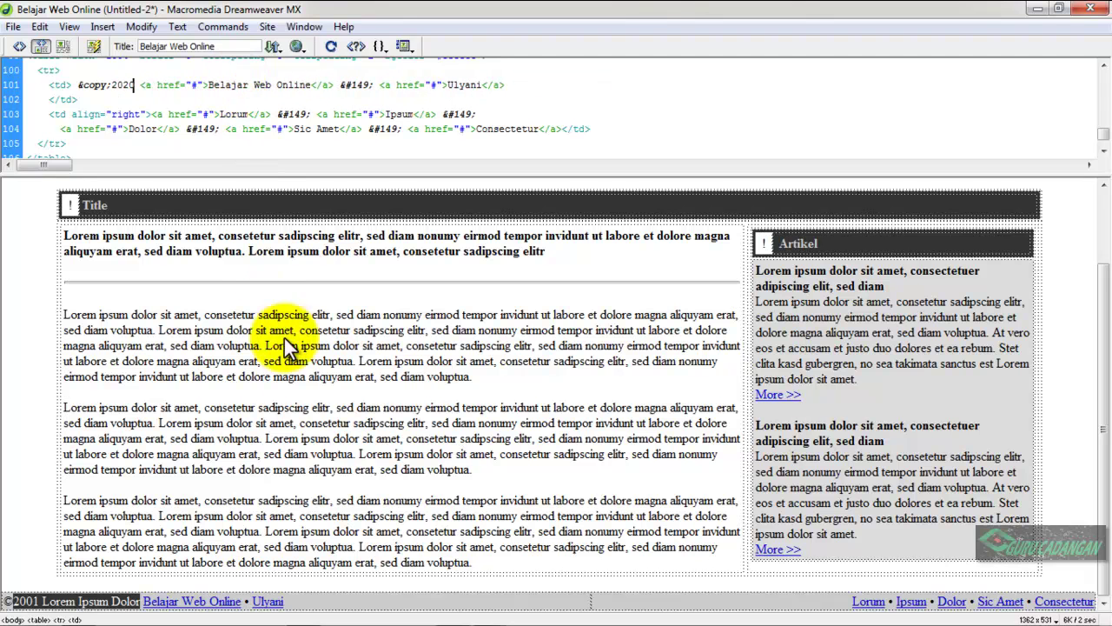
{"action": "left_click", "coordinate": [296, 374]}
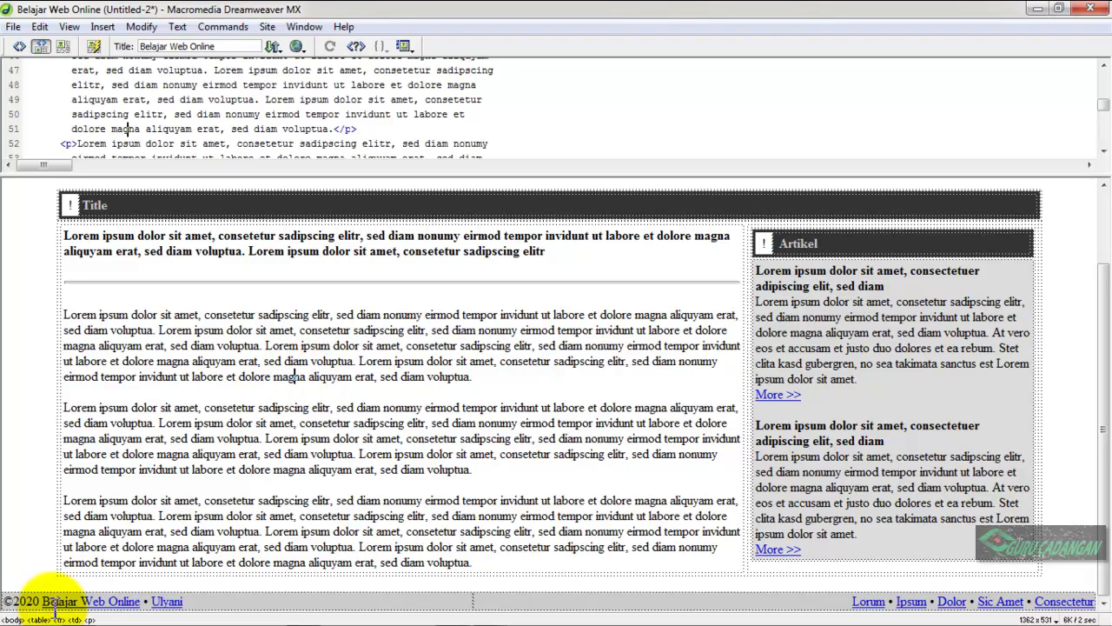
Step: Delete the right-aligned footer table cell containing the Lorum, Ipsum, Dolor, Sic Amet and Consectetur links from the code
{"action": "left_click", "coordinate": [90, 620]}
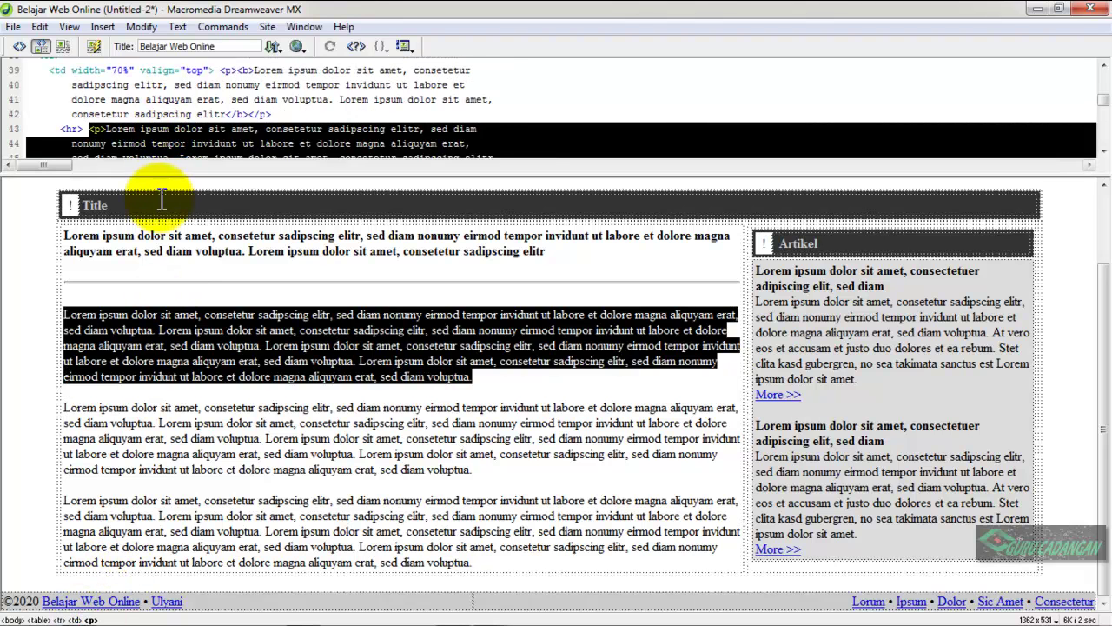
{"action": "left_click", "coordinate": [34, 601]}
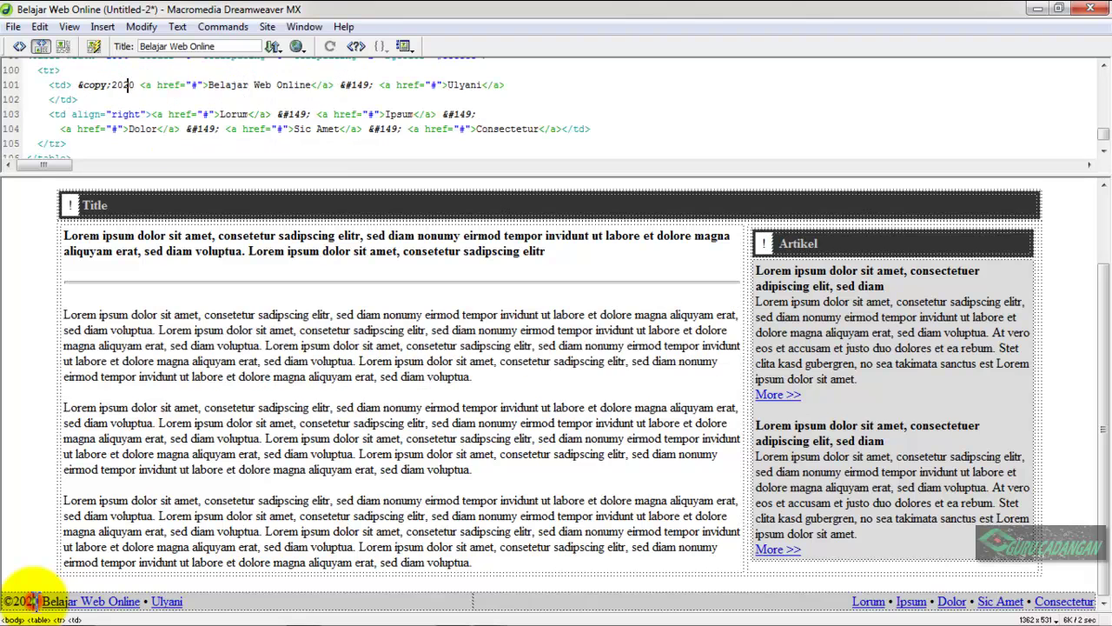
{"action": "left_click", "coordinate": [74, 619]}
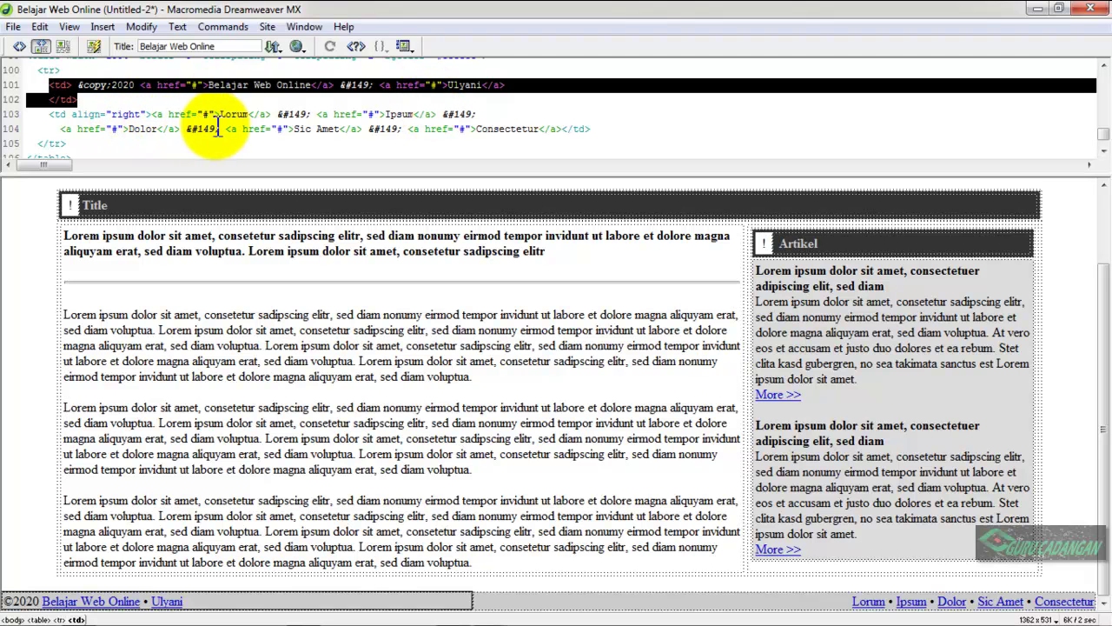
{"action": "left_click", "coordinate": [313, 132]}
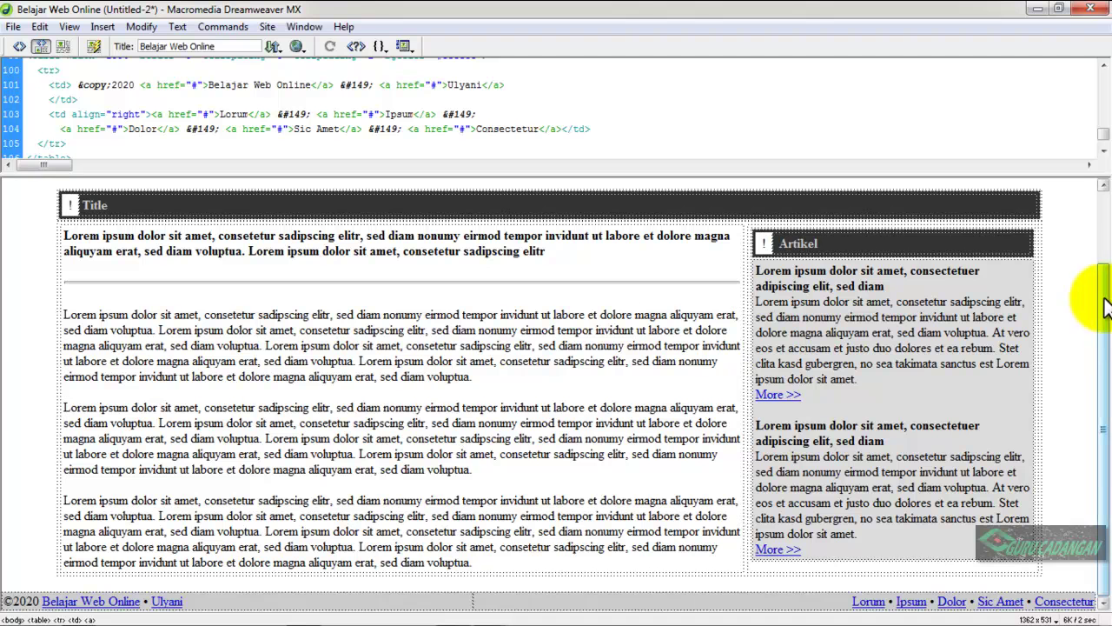
{"action": "mouse_move", "coordinate": [1108, 461]}
{"action": "left_mouse_down"}
{"action": "mouse_move", "coordinate": [1092, 385]}
{"action": "mouse_move", "coordinate": [1093, 472]}
{"action": "left_mouse_up"}
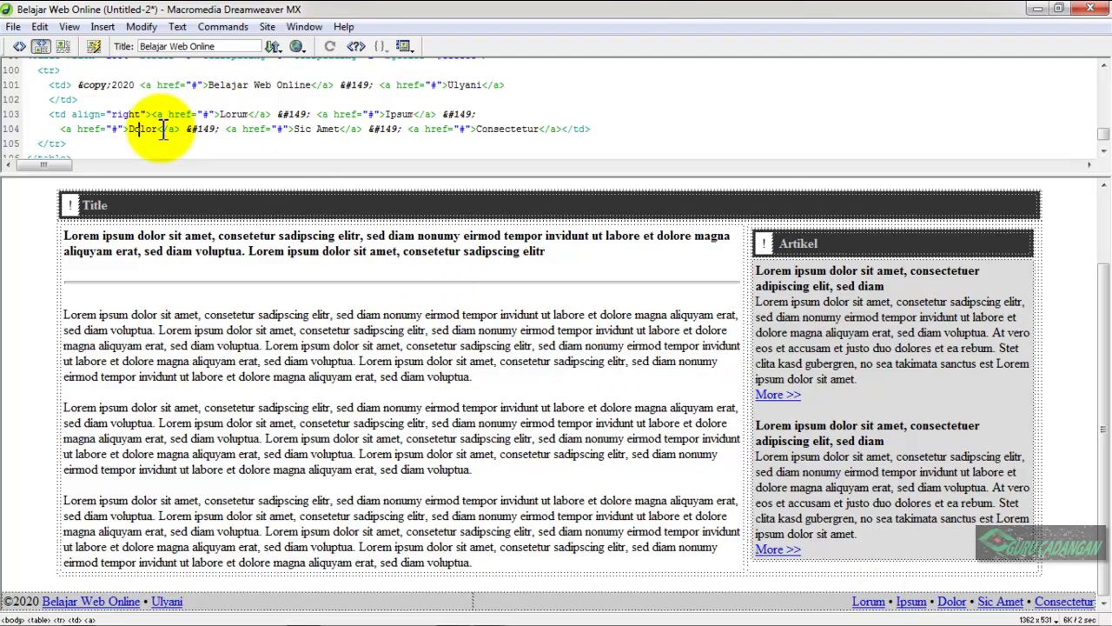
{"action": "left_click", "coordinate": [122, 84]}
{"action": "left_click", "coordinate": [87, 110]}
{"action": "left_click", "coordinate": [48, 114]}
{"action": "left_click_drag", "start_coordinate": [50, 115], "coordinate": [50, 119]}
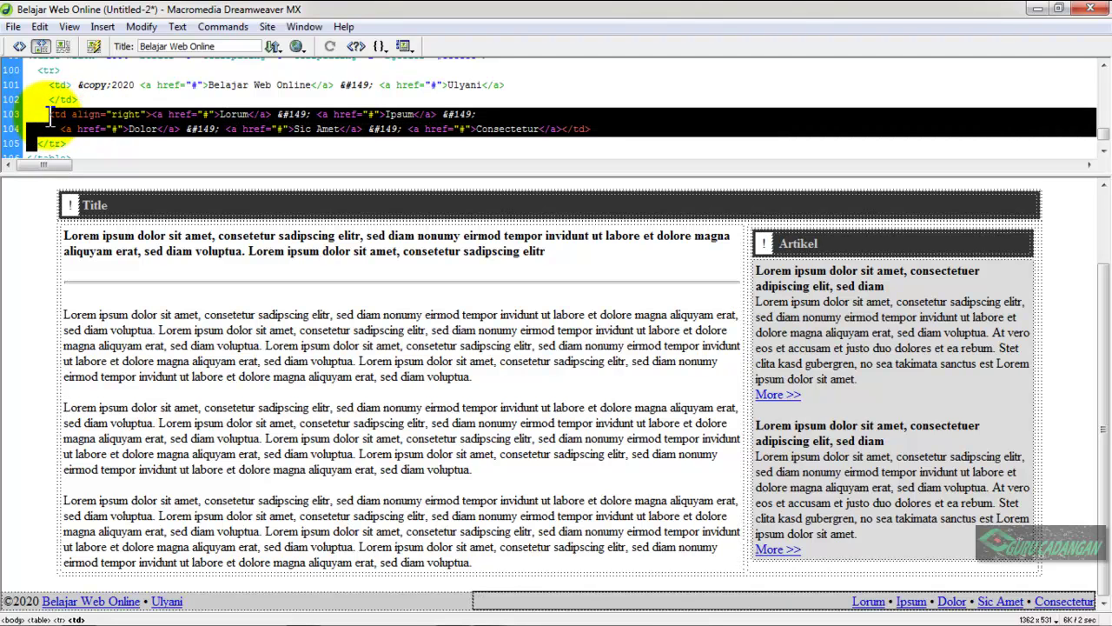
{"action": "key", "text": "Delete"}
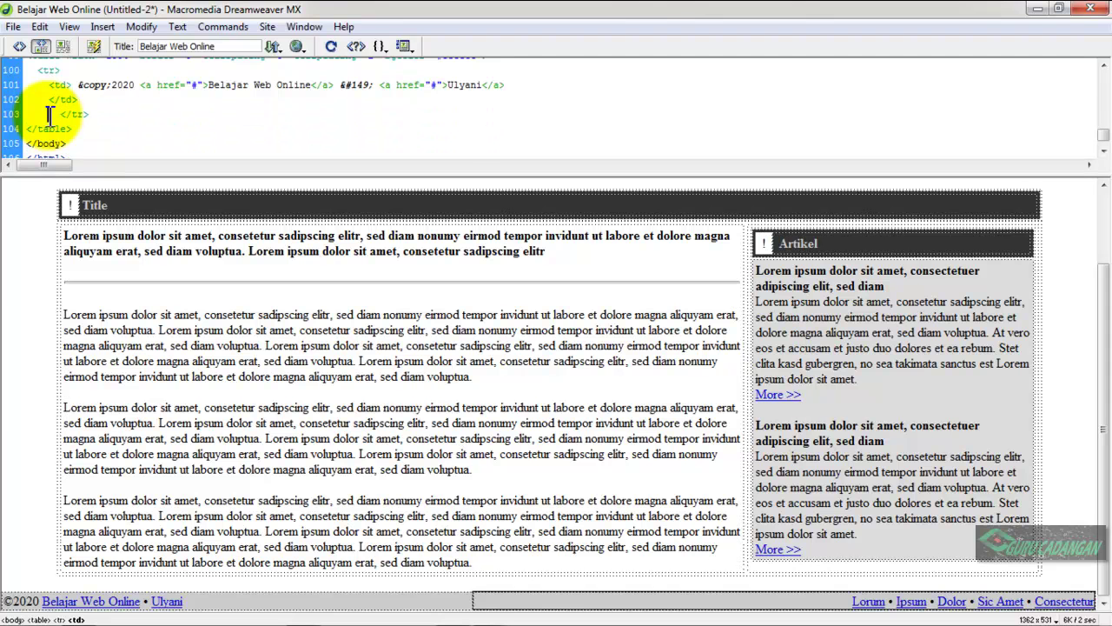
{"action": "left_click", "coordinate": [176, 282]}
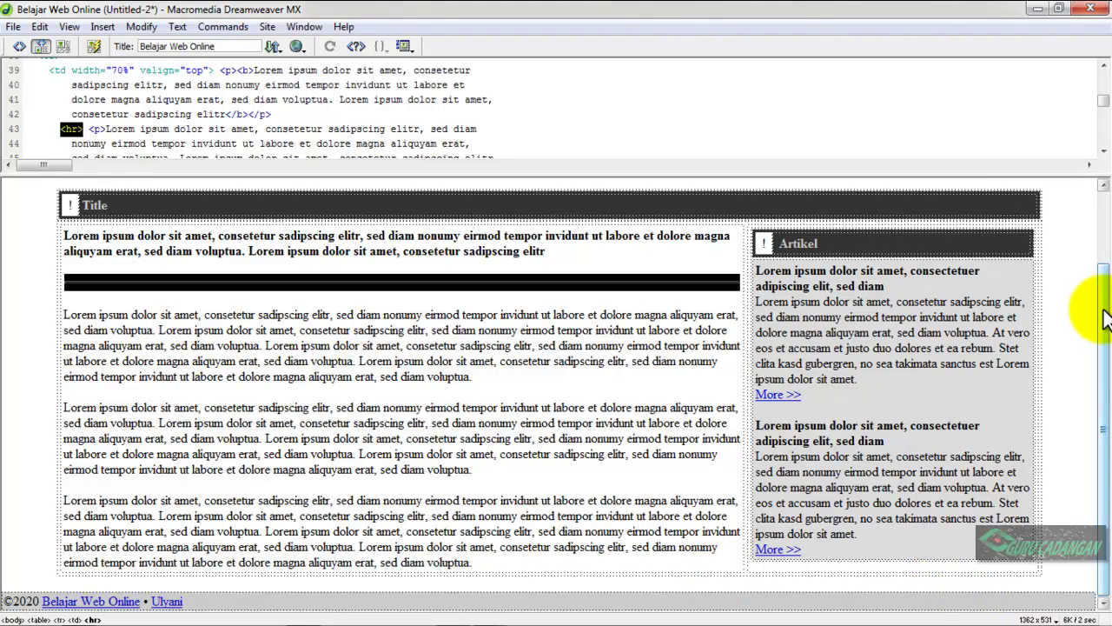
Step: Widen the header's image placeholder to about 287 pixels, keeping its height of 100
{"action": "left_click_drag", "start_coordinate": [1105, 317], "coordinate": [1092, 236]}
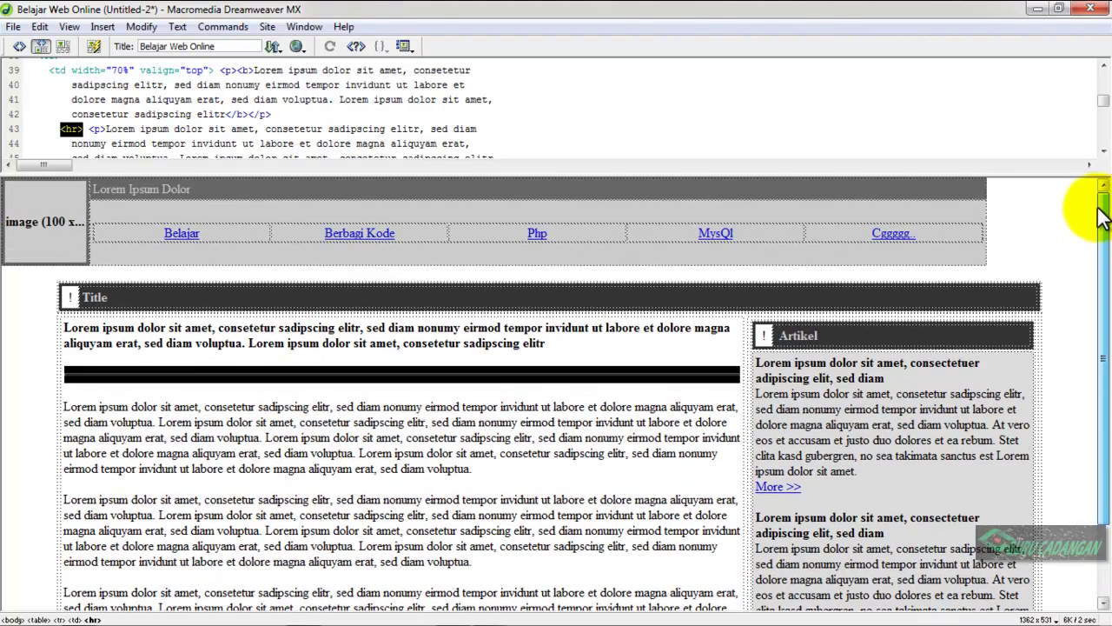
{"action": "left_click", "coordinate": [175, 189]}
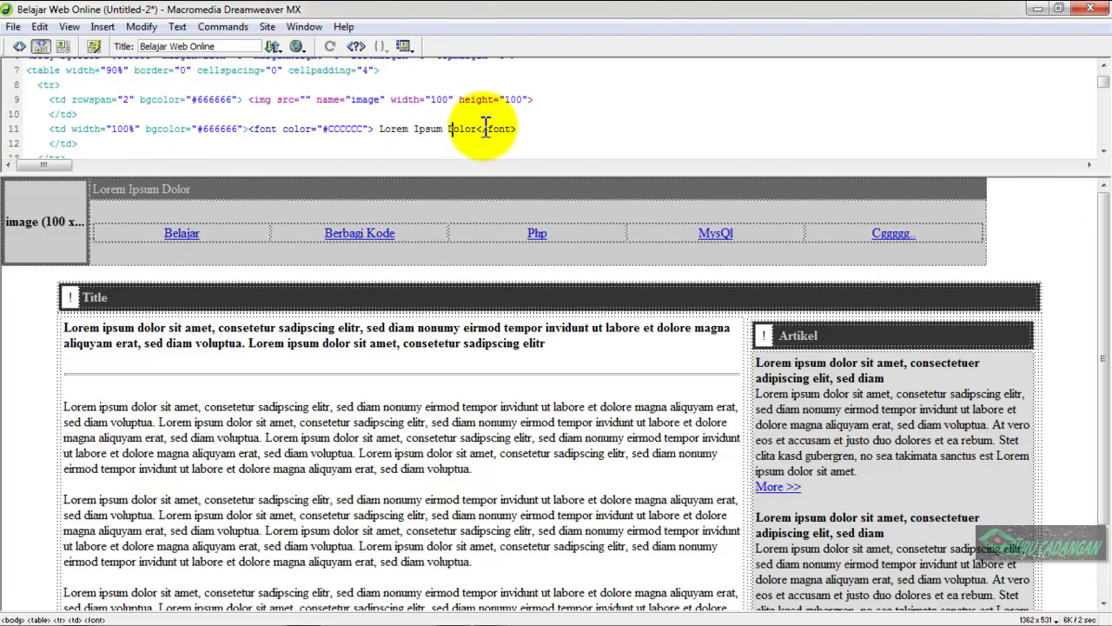
{"action": "left_click", "coordinate": [343, 128]}
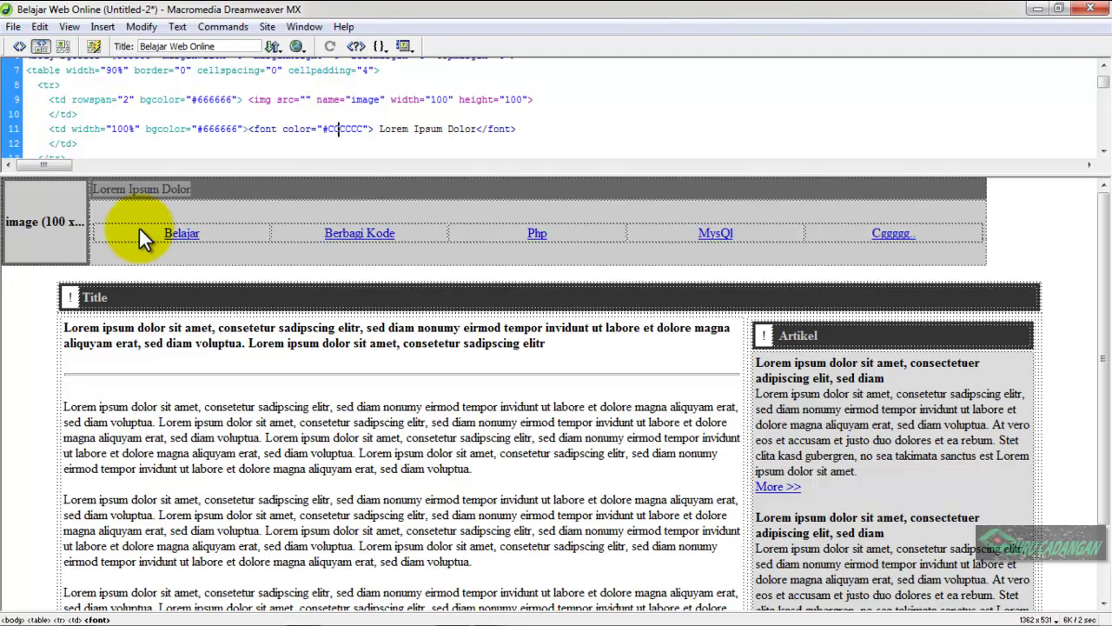
{"action": "double_click", "coordinate": [60, 220]}
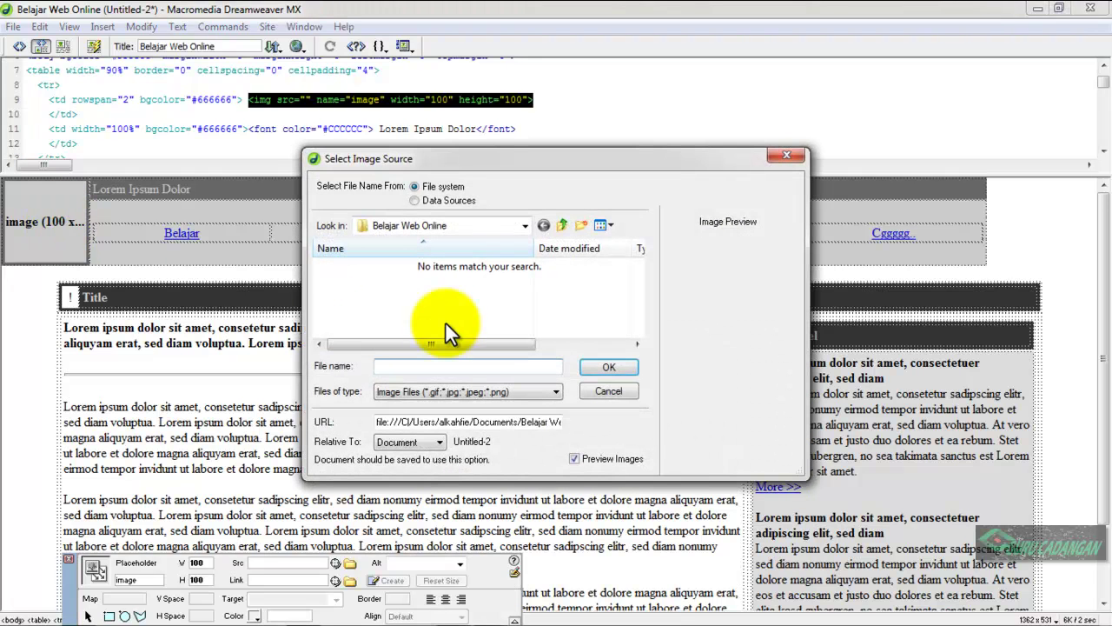
{"action": "left_click", "coordinate": [608, 388]}
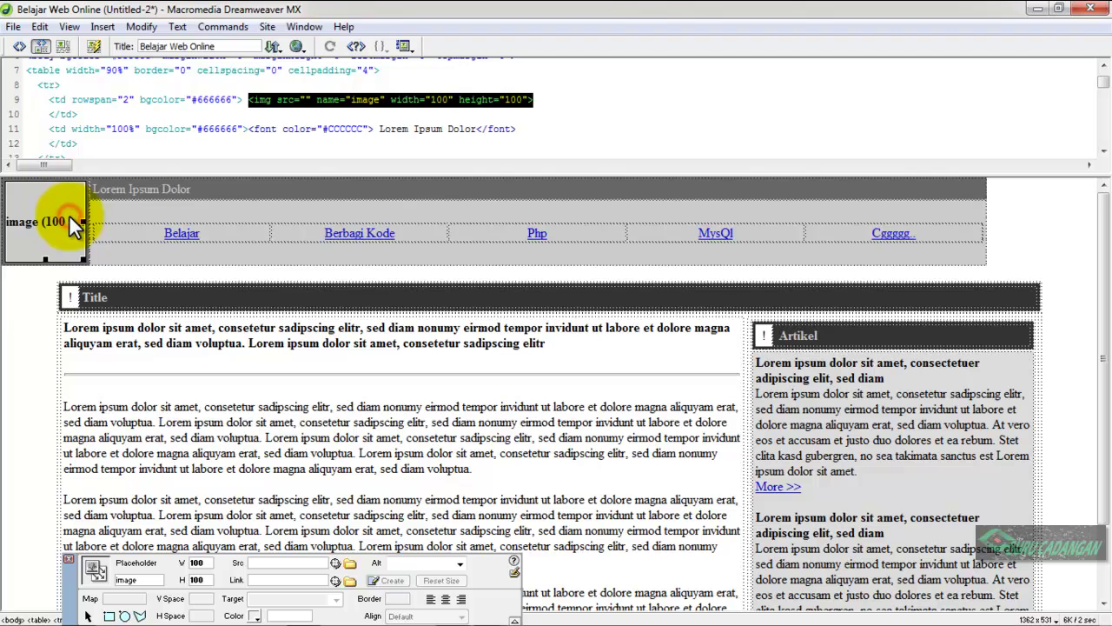
{"action": "left_click_drag", "start_coordinate": [86, 222], "coordinate": [127, 231]}
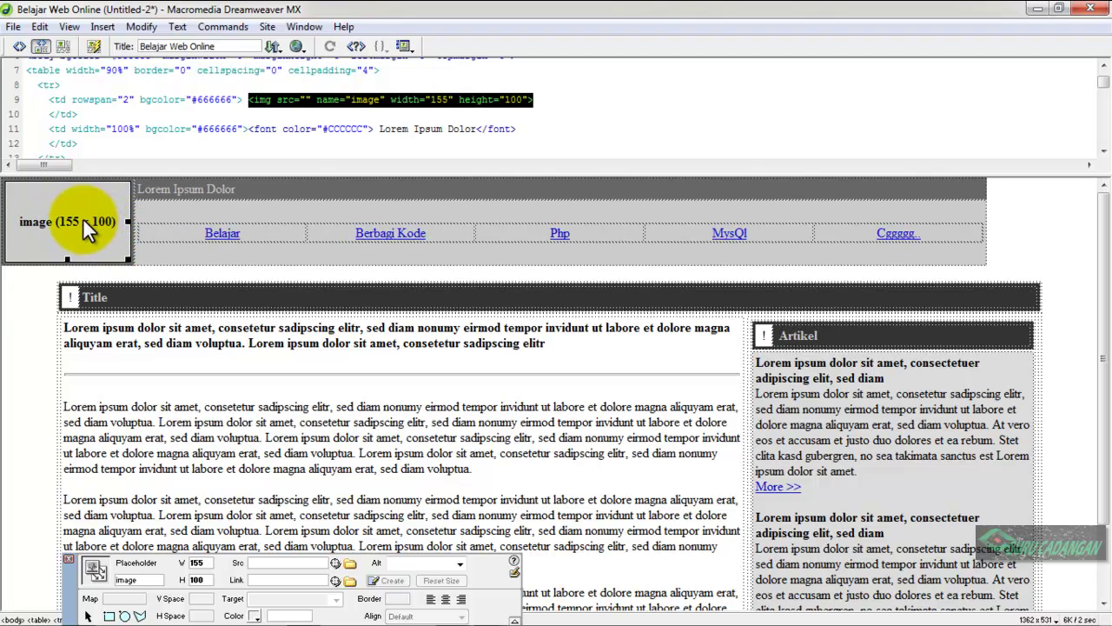
{"action": "left_click_drag", "start_coordinate": [128, 221], "coordinate": [236, 222]}
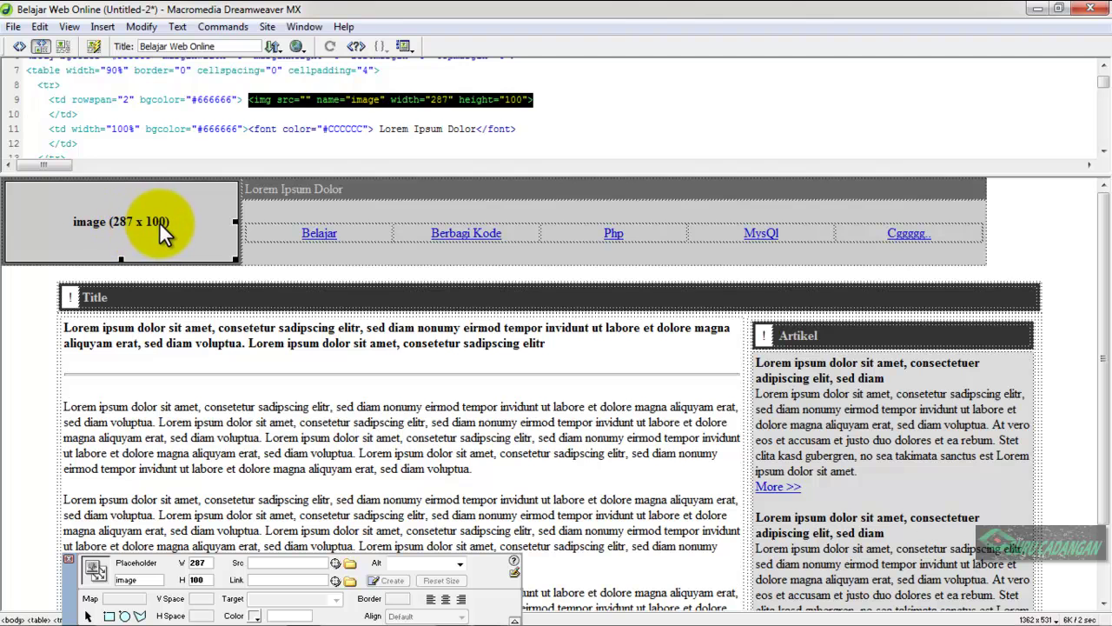
Step: Switch to Windows Explorer and open the guru cadanganw image from the Documents library for editing in Paint
{"action": "mouse_move", "coordinate": [254, 622]}
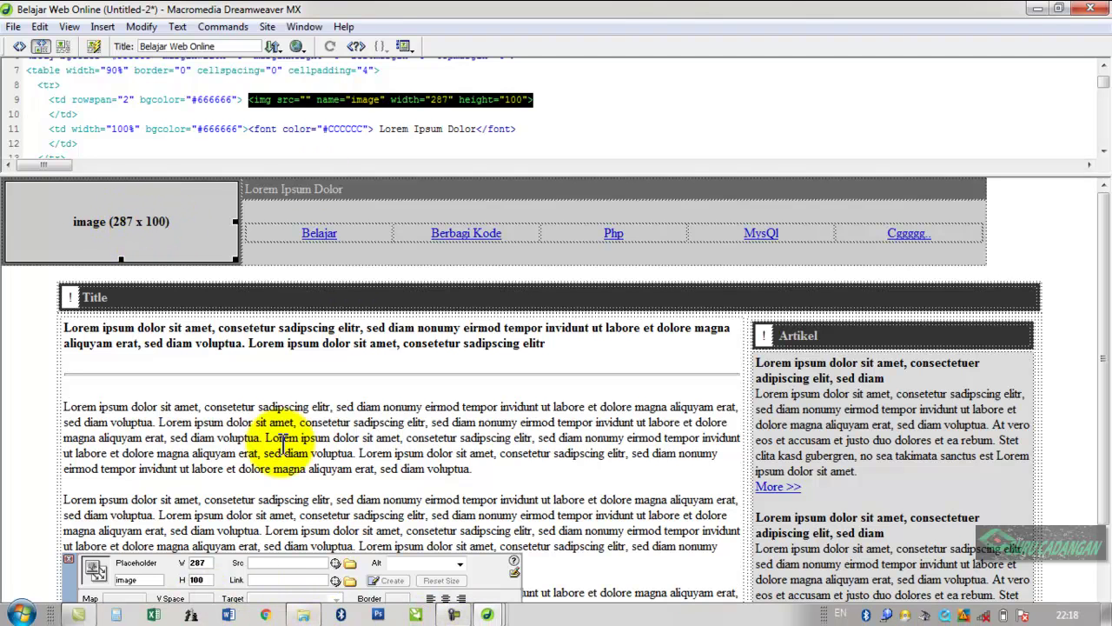
{"action": "left_click", "coordinate": [302, 618]}
{"action": "left_click", "coordinate": [548, 234]}
{"action": "key", "text": "Down"}
{"action": "key", "text": "Down"}
{"action": "key", "text": "Down"}
{"action": "key", "text": "Down"}
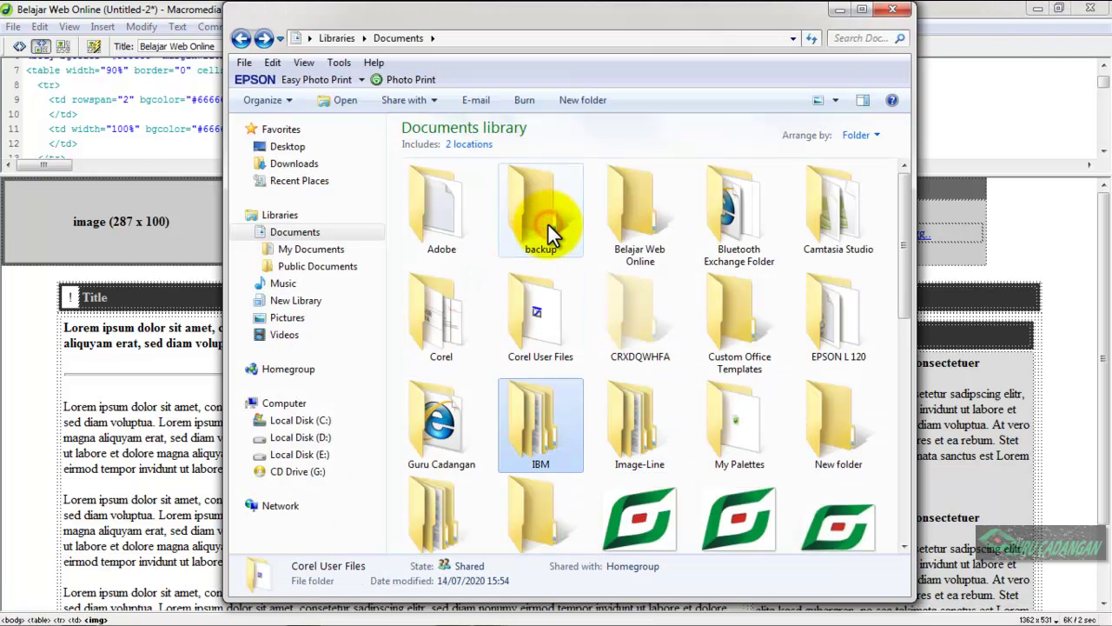
{"action": "key", "text": "Left"}
{"action": "key", "text": "Down"}
{"action": "key", "text": "Up"}
{"action": "key", "text": "Right"}
{"action": "key", "text": "Right"}
{"action": "key", "text": "Down"}
{"action": "key", "text": "Down"}
{"action": "key", "text": "Up"}
{"action": "key", "text": "Up"}
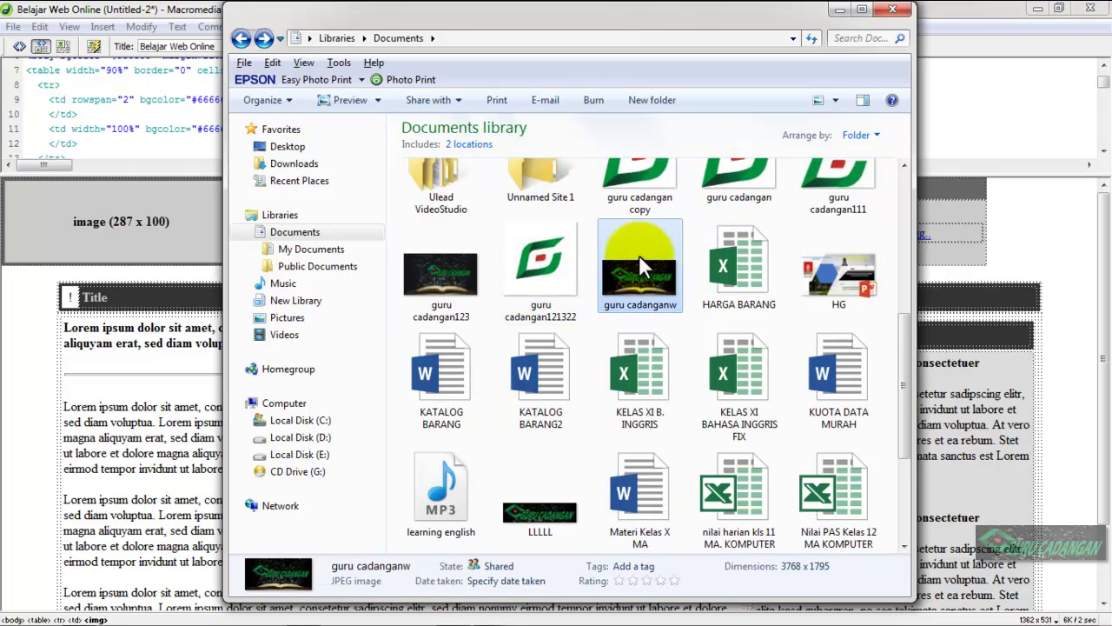
{"action": "double_click", "coordinate": [640, 259]}
{"action": "right_click", "coordinate": [640, 259]}
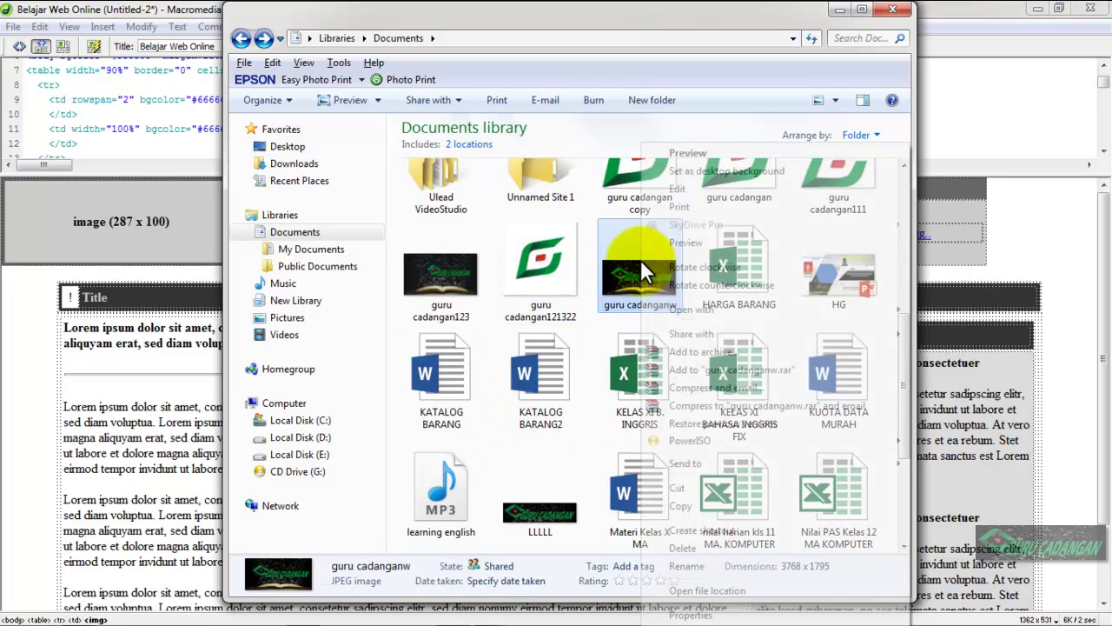
{"action": "left_click", "coordinate": [687, 190]}
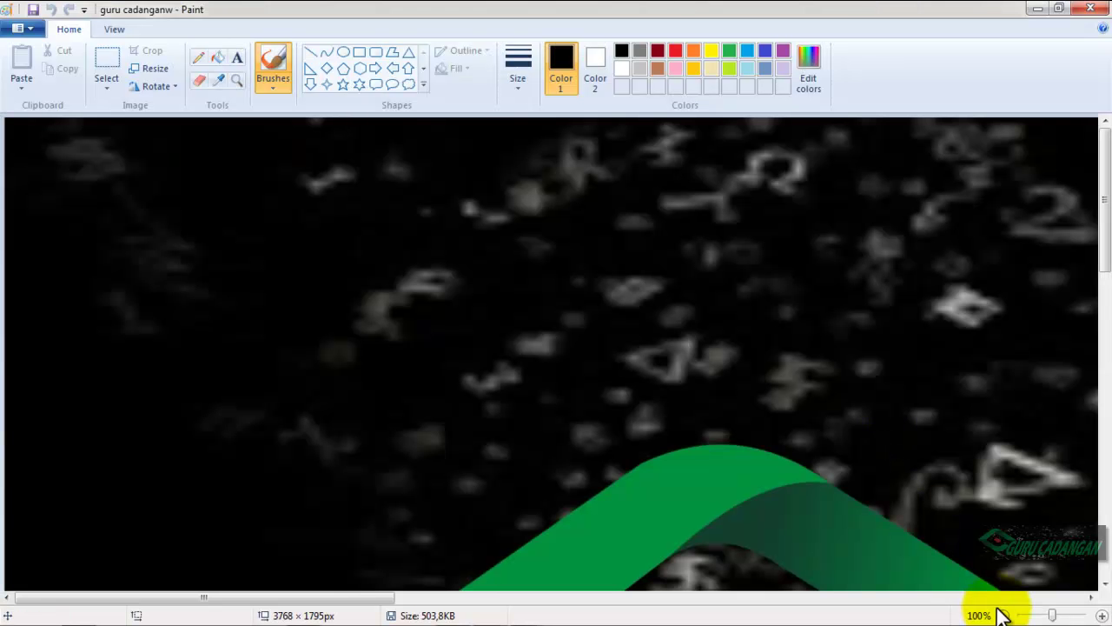
Step: Crop the image to an area of about 3325 × 1582 pixels containing the Guru Cadangan logo and the open book
{"action": "left_click", "coordinate": [1003, 615]}
{"action": "left_click", "coordinate": [1003, 615]}
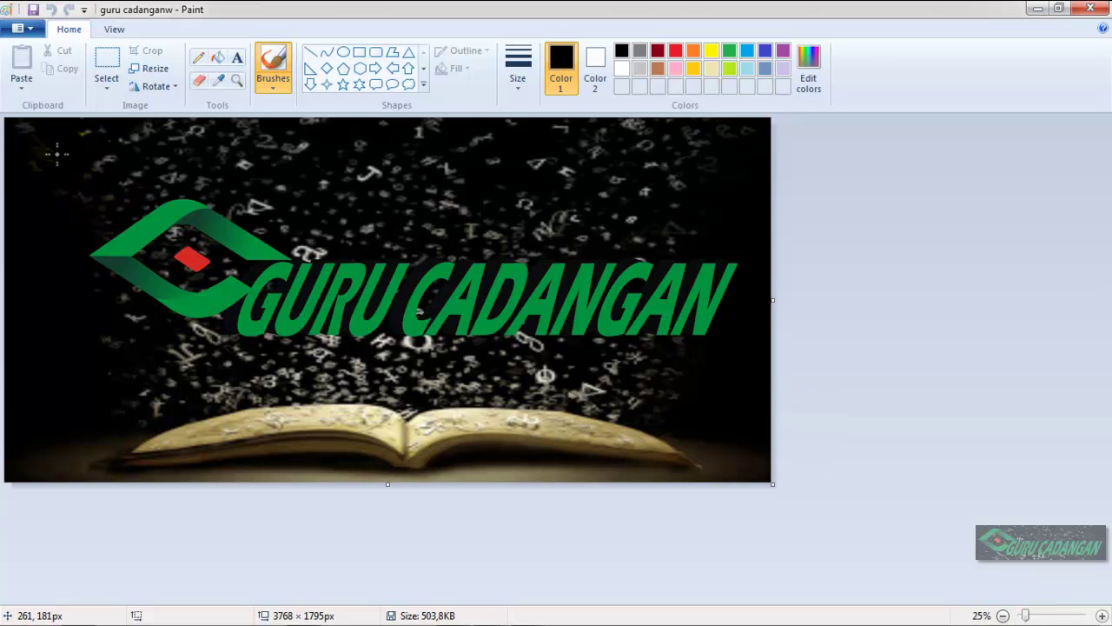
{"action": "left_click", "coordinate": [106, 80]}
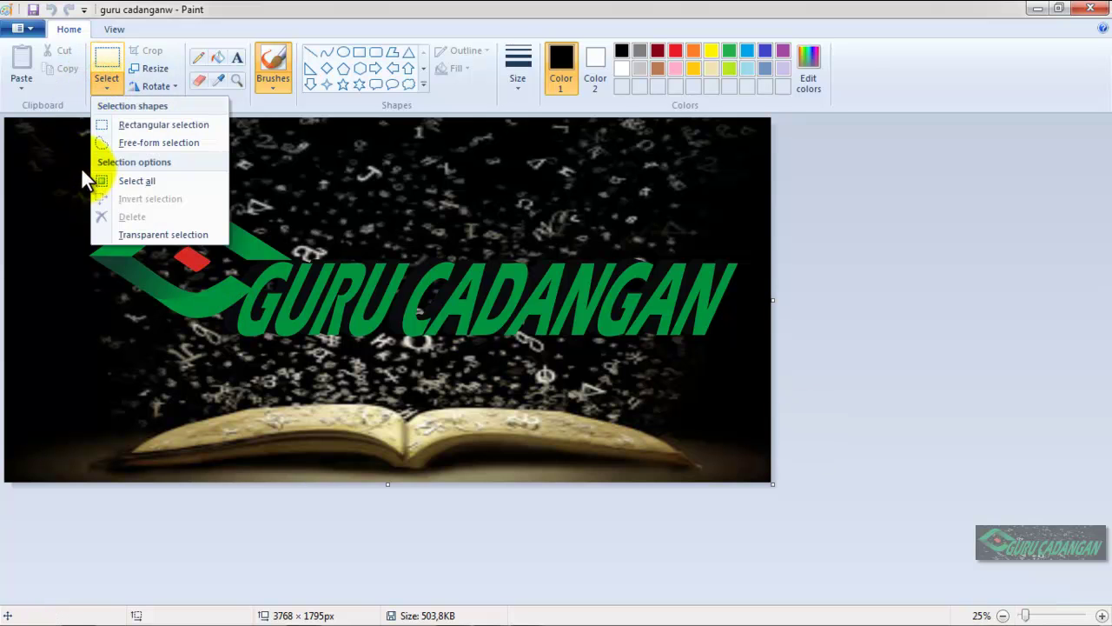
{"action": "left_click", "coordinate": [109, 56]}
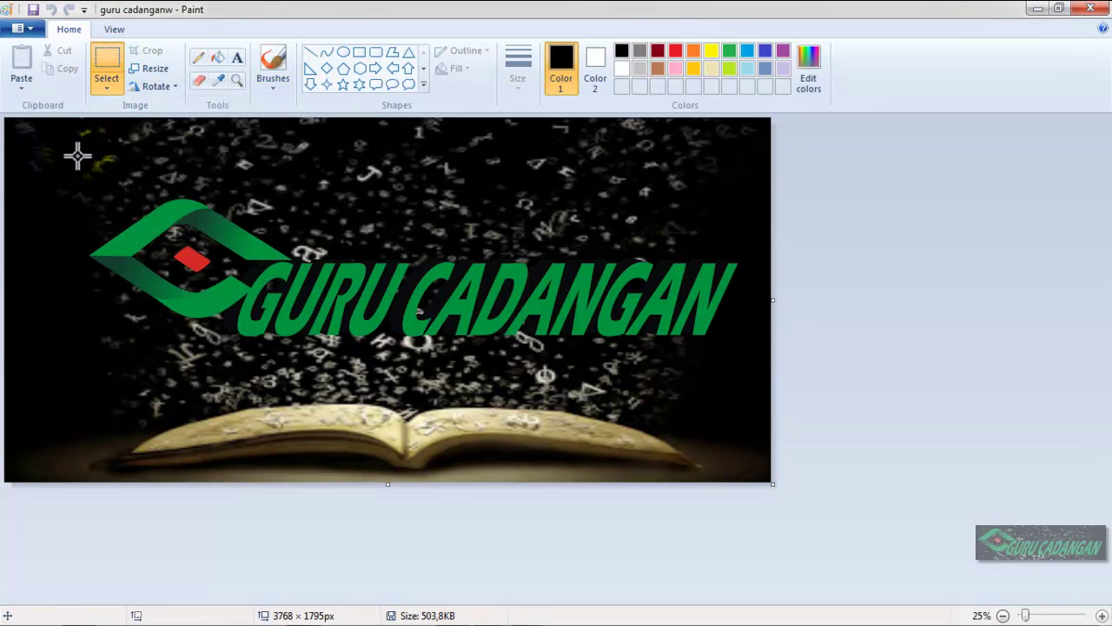
{"action": "left_click_drag", "start_coordinate": [66, 161], "coordinate": [743, 506]}
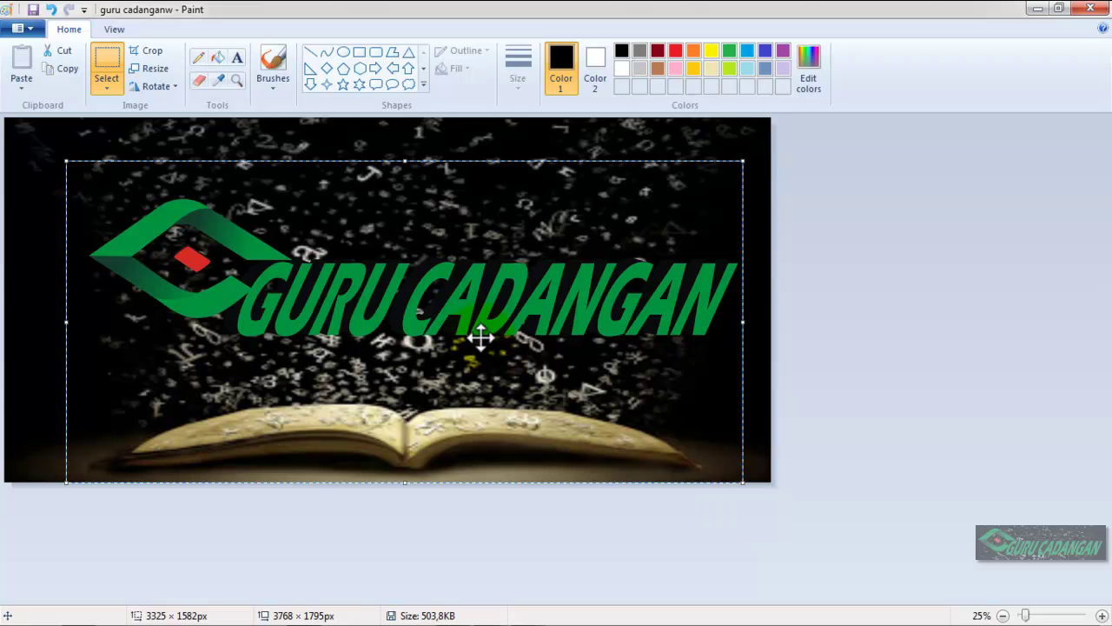
{"action": "left_click", "coordinate": [136, 54]}
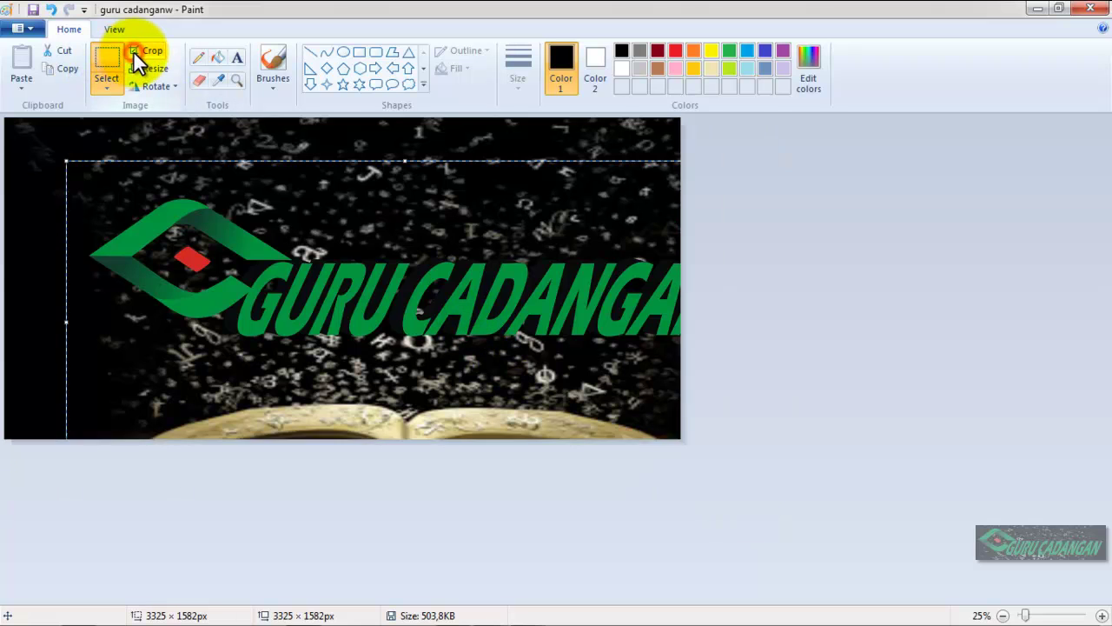
Step: Set the cropped image's resizing to pixels without maintaining the aspect ratio
{"action": "left_click", "coordinate": [149, 69]}
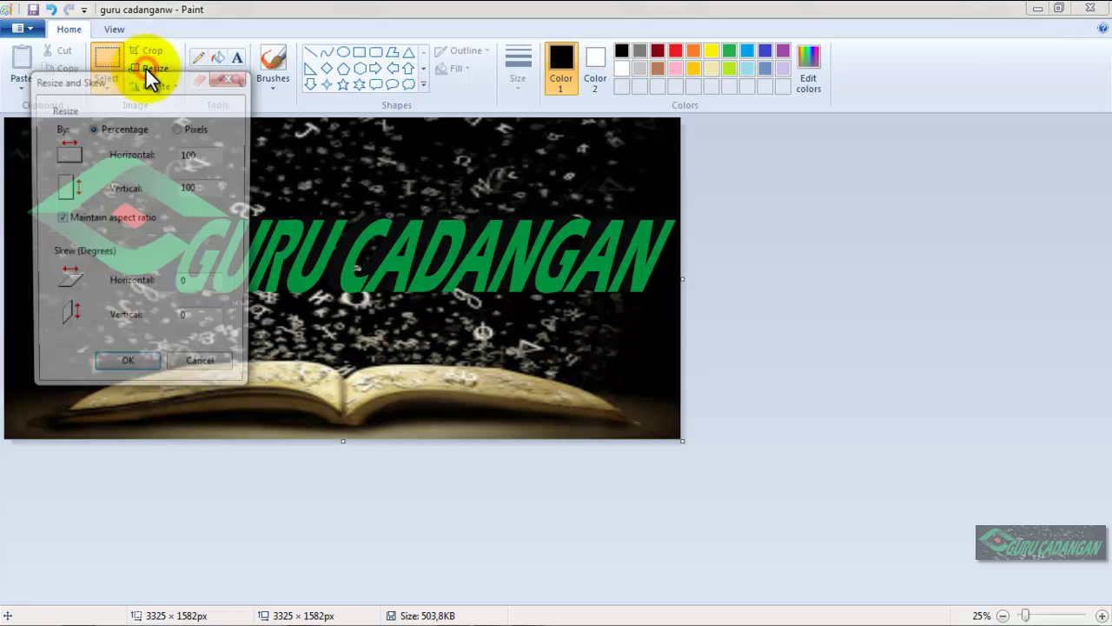
{"action": "left_click", "coordinate": [178, 129]}
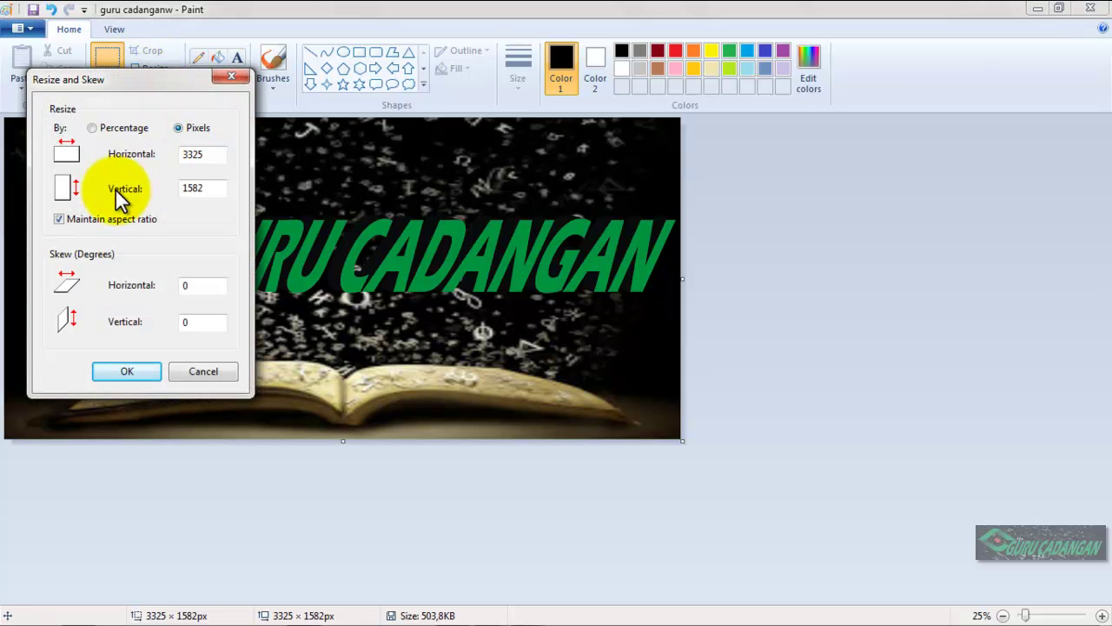
{"action": "left_click", "coordinate": [59, 218]}
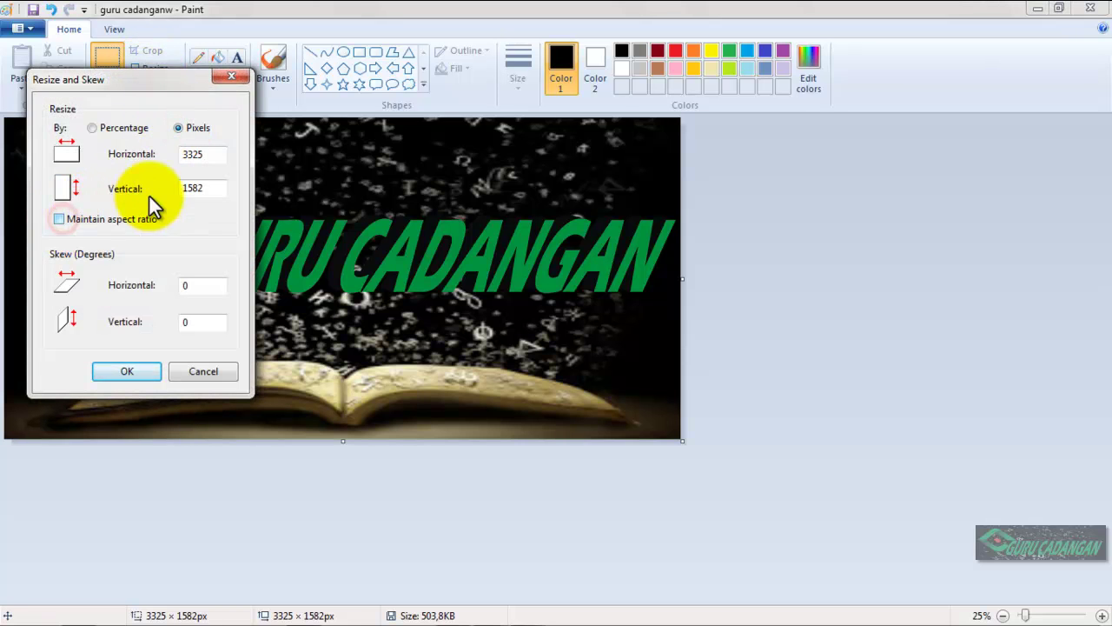
{"action": "double_click", "coordinate": [211, 154]}
{"action": "key", "text": "alt"}
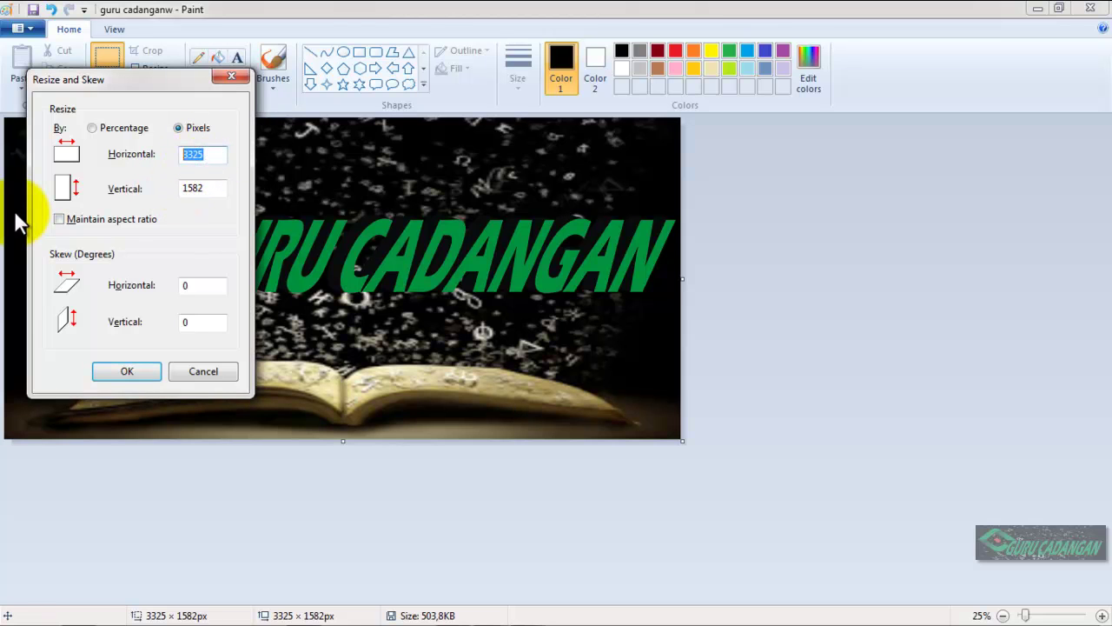
Step: Look up the header placeholder's size in Dreamweaver and resize the image in Paint to 284 × 100 pixels
{"action": "key", "text": "alt+Tab"}
{"action": "key", "text": "alt+Tab"}
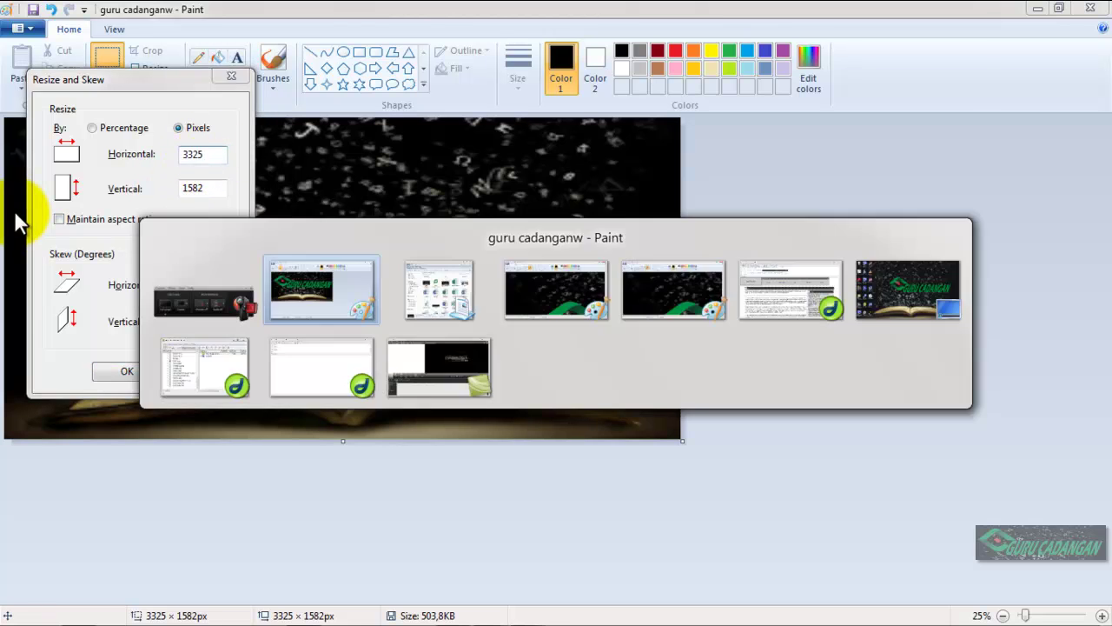
{"action": "key", "text": "alt+Tab"}
{"action": "key", "text": "alt+Tab"}
{"action": "key", "text": "alt+Tab"}
{"action": "key", "text": "alt+Tab"}
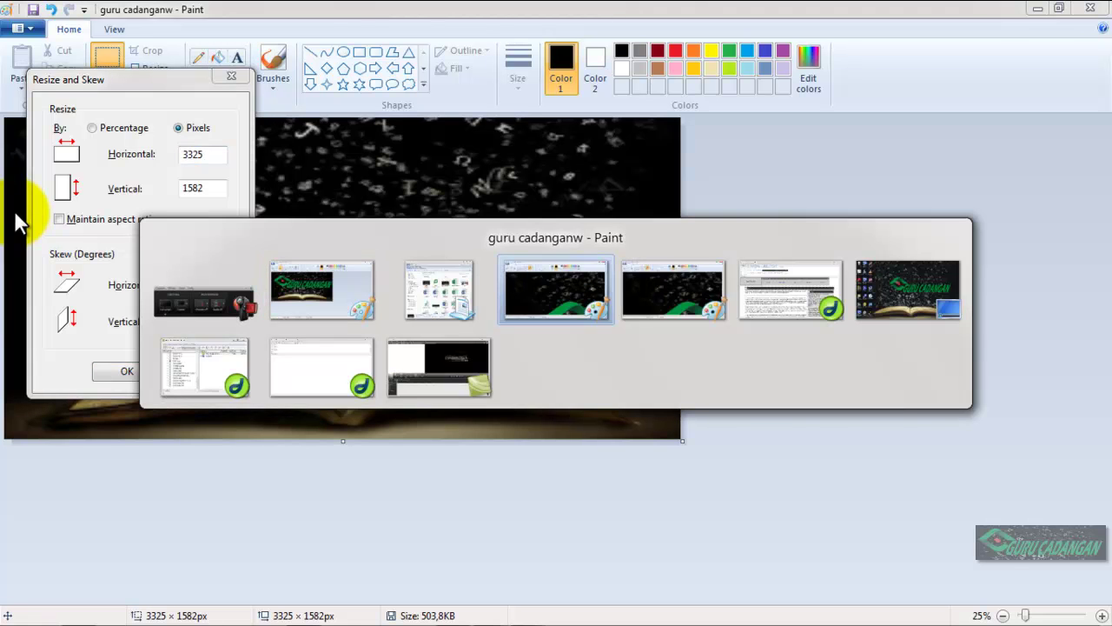
{"action": "key", "text": "alt+Tab"}
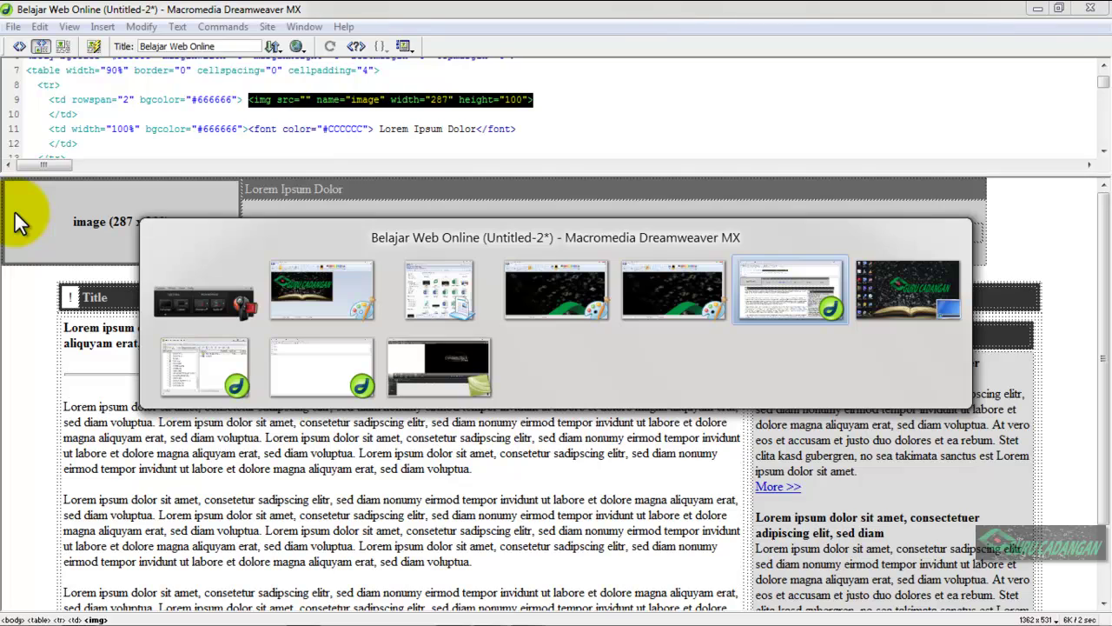
{"action": "key", "text": "alt+Tab"}
{"action": "key", "text": "alt+shift+Tab"}
{"action": "key", "text": "alt+shift+Tab"}
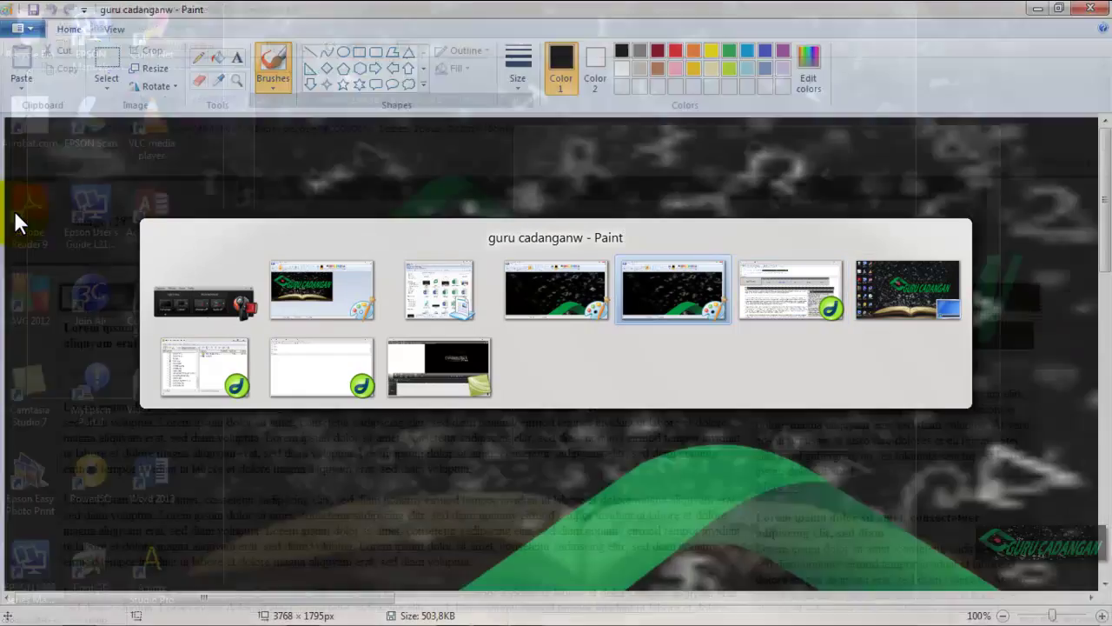
{"action": "key", "text": "alt+shift+Tab"}
{"action": "key", "text": "alt+shift+Tab"}
{"action": "key", "text": "alt+shift+Tab"}
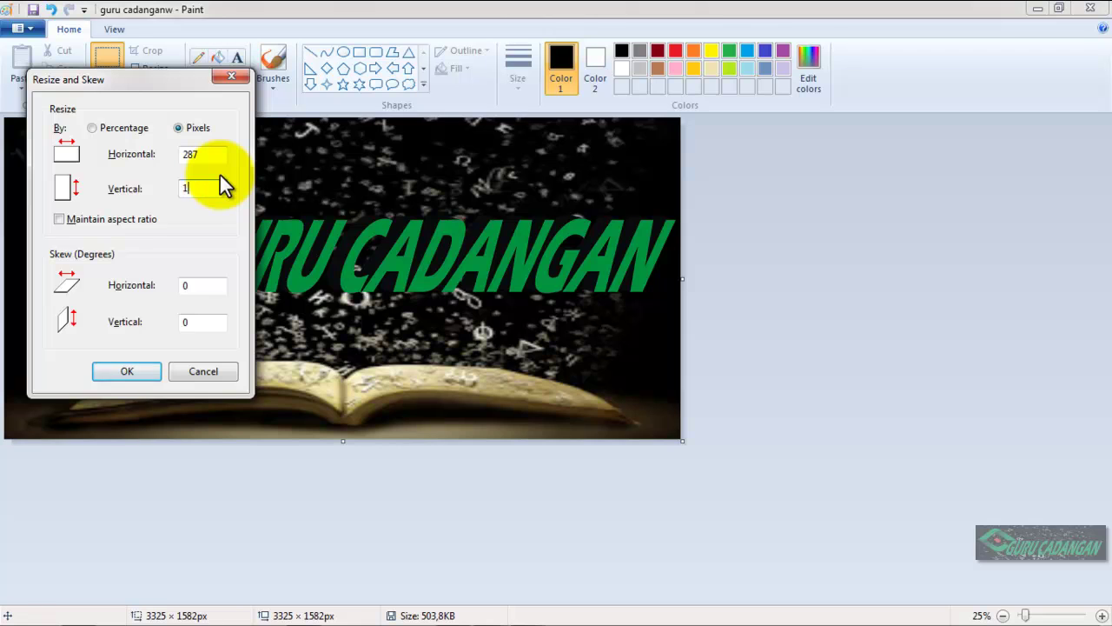
{"action": "key", "text": "Return"}
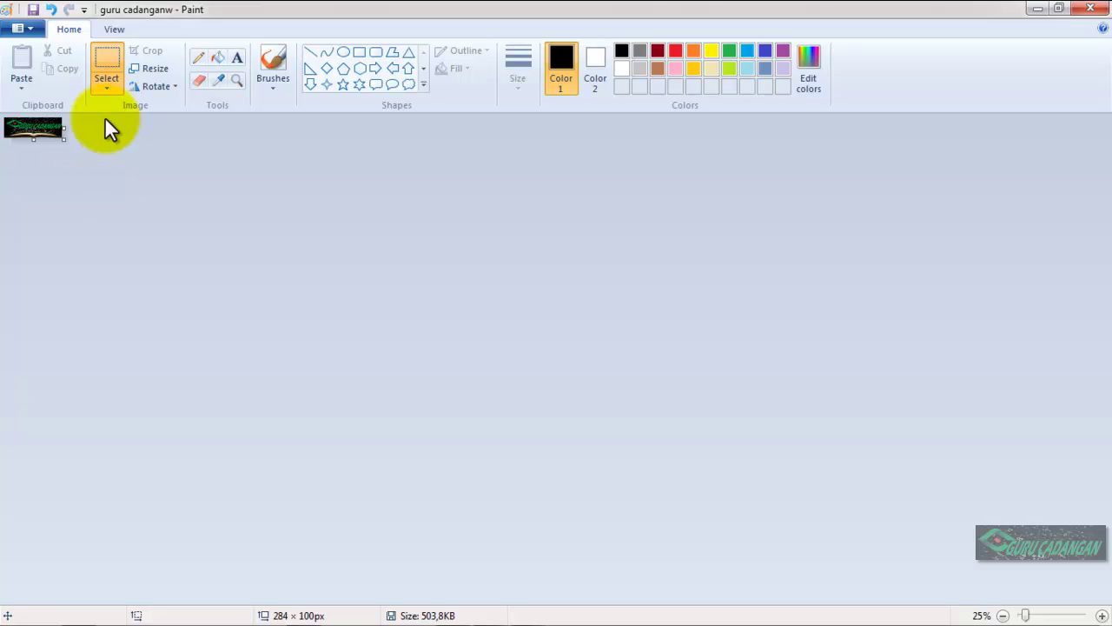
Step: Save the resized image as the JPEG guru cadangan copy in the Belajar Web Online folder of the Documents library
{"action": "left_click", "coordinate": [24, 33]}
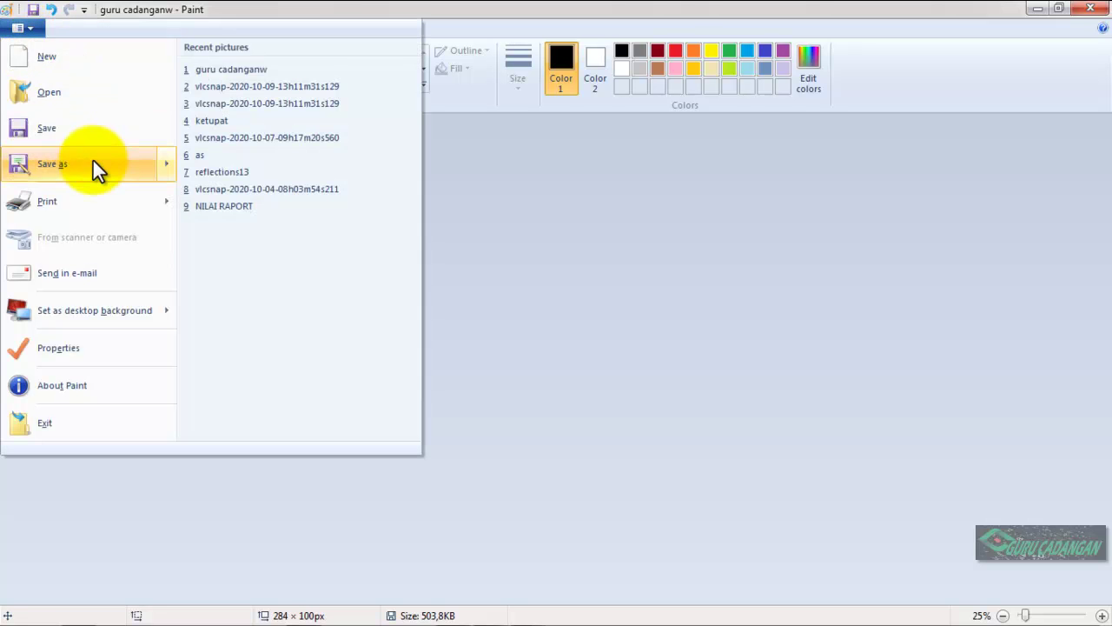
{"action": "mouse_move", "coordinate": [103, 170]}
{"action": "left_click", "coordinate": [228, 130]}
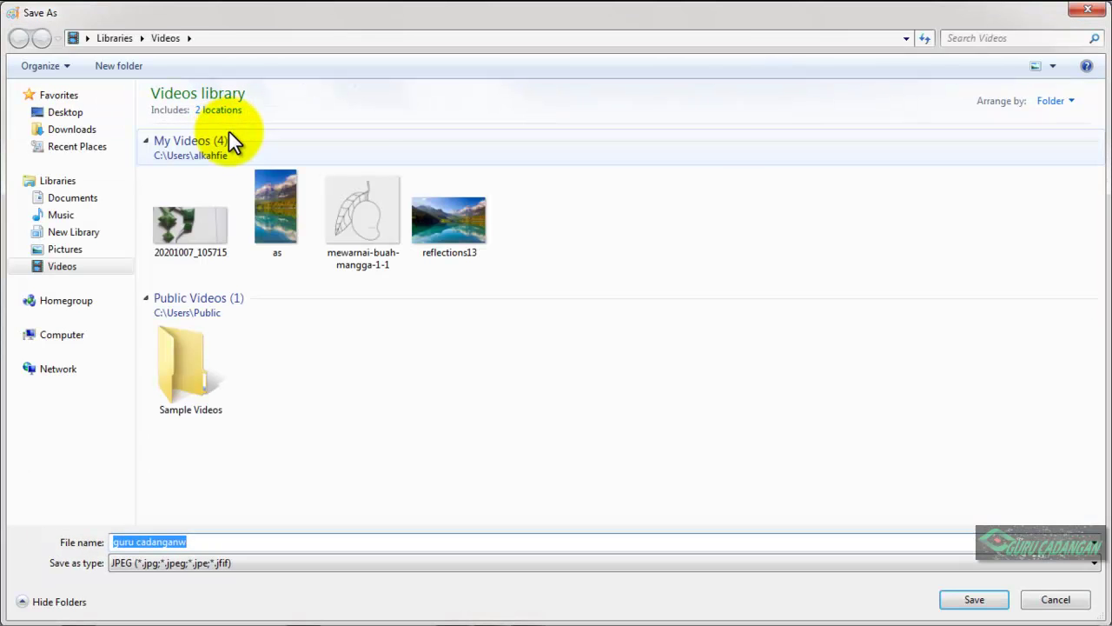
{"action": "left_click", "coordinate": [94, 198]}
{"action": "left_click", "coordinate": [276, 209]}
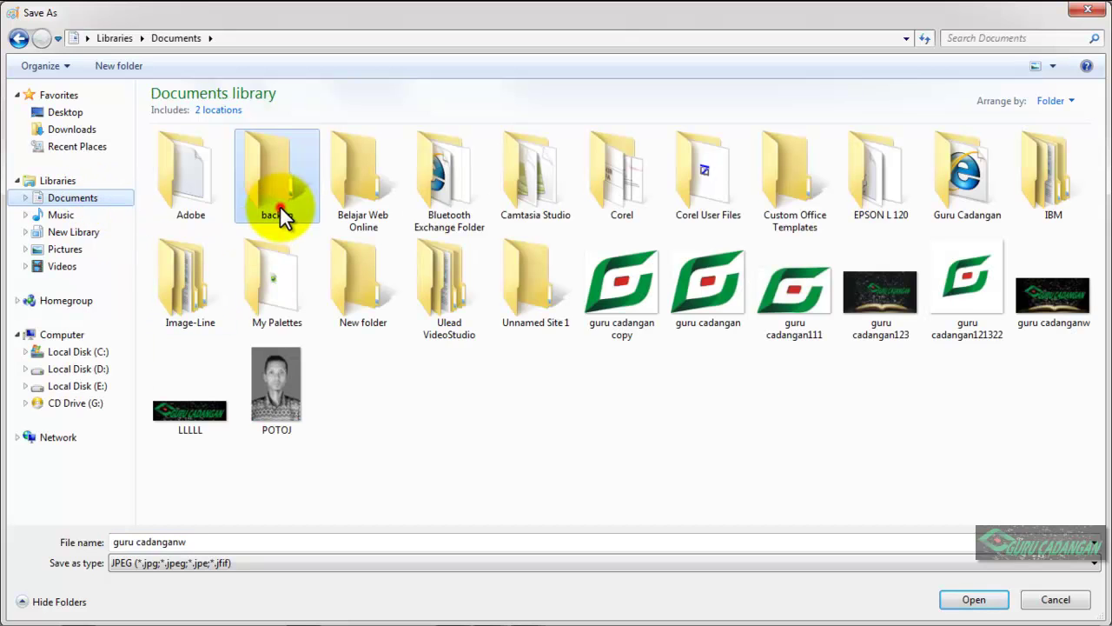
{"action": "key", "text": "Down"}
{"action": "key", "text": "Right"}
{"action": "key", "text": "Right"}
{"action": "key", "text": "Right"}
{"action": "key", "text": "Right"}
{"action": "key", "text": "Right"}
{"action": "key", "text": "Up"}
{"action": "key", "text": "Right"}
{"action": "key", "text": "Right"}
{"action": "key", "text": "Right"}
{"action": "key", "text": "Right"}
{"action": "key", "text": "Down"}
{"action": "key", "text": "Left"}
{"action": "key", "text": "Left"}
{"action": "key", "text": "Left"}
{"action": "key", "text": "Left"}
{"action": "key", "text": "Left"}
{"action": "key", "text": "Left"}
{"action": "key", "text": "Left"}
{"action": "key", "text": "Left"}
{"action": "key", "text": "Left"}
{"action": "key", "text": "Left"}
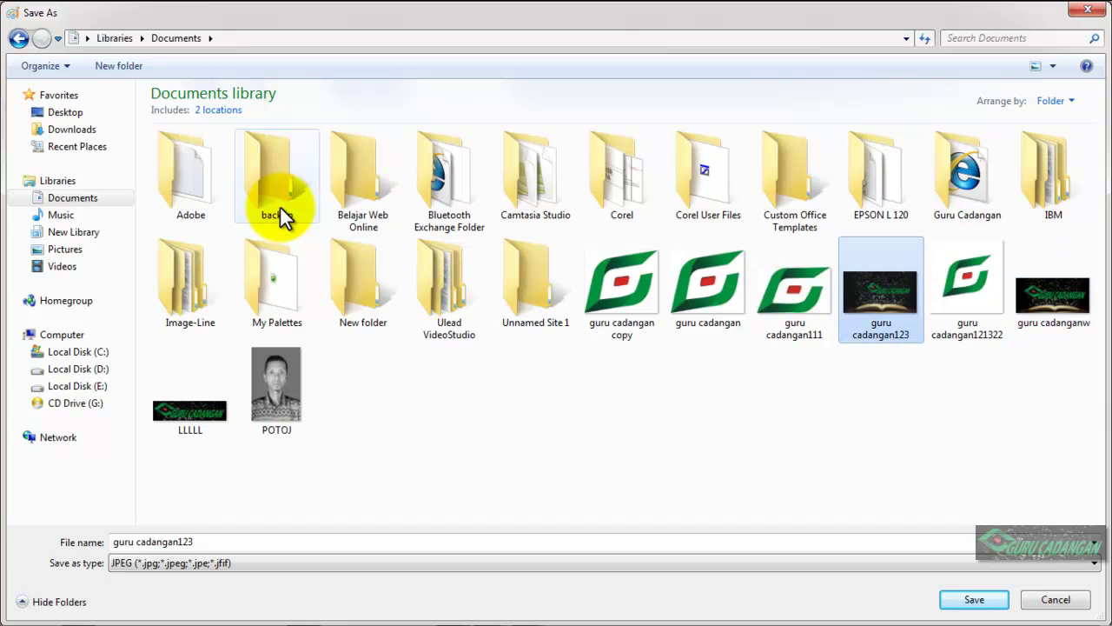
{"action": "key", "text": "Up"}
{"action": "key", "text": "Right"}
{"action": "key", "text": "Right"}
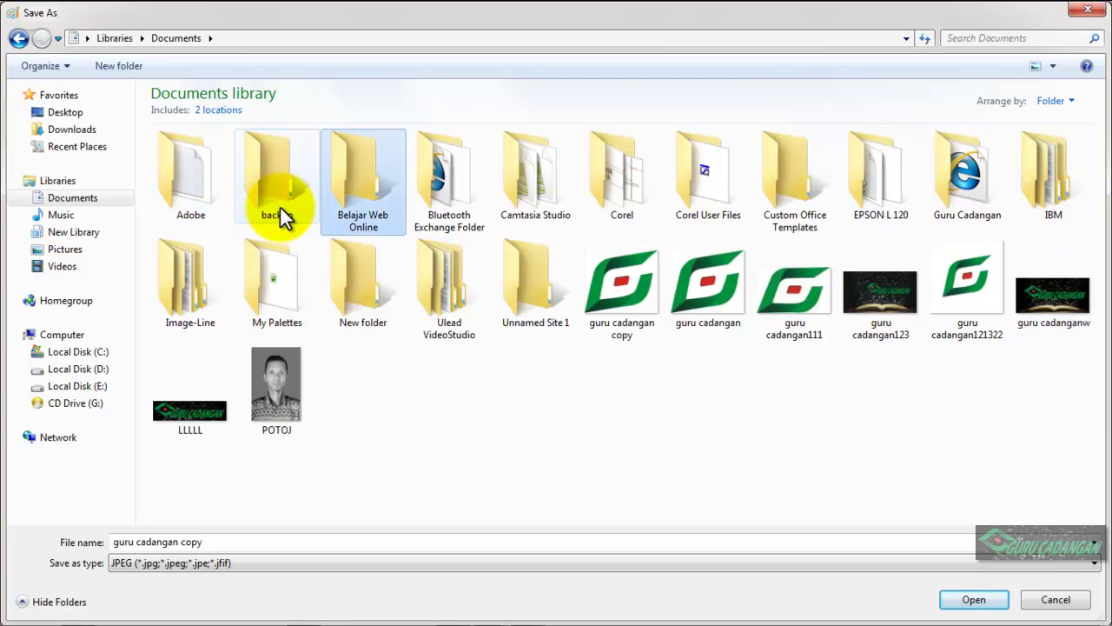
{"action": "key", "text": "Return"}
{"action": "left_click", "coordinate": [964, 601]}
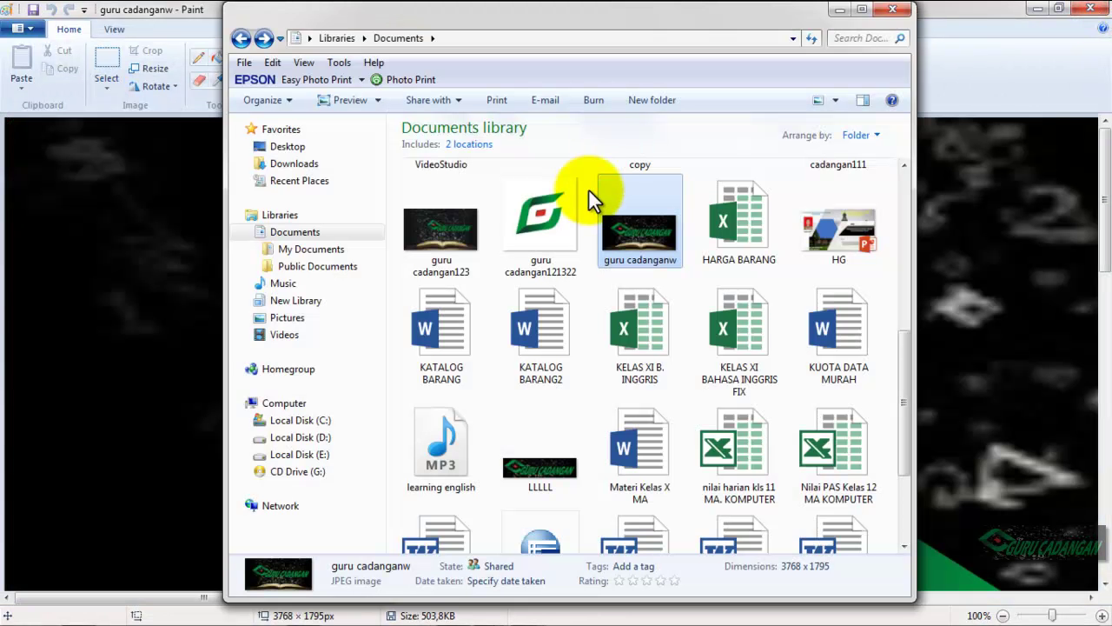
Step: Return to Dreamweaver, set guru cadangan copy as the header placeholder's image source, and turn off the document-relative path message
{"action": "left_click", "coordinate": [892, 9]}
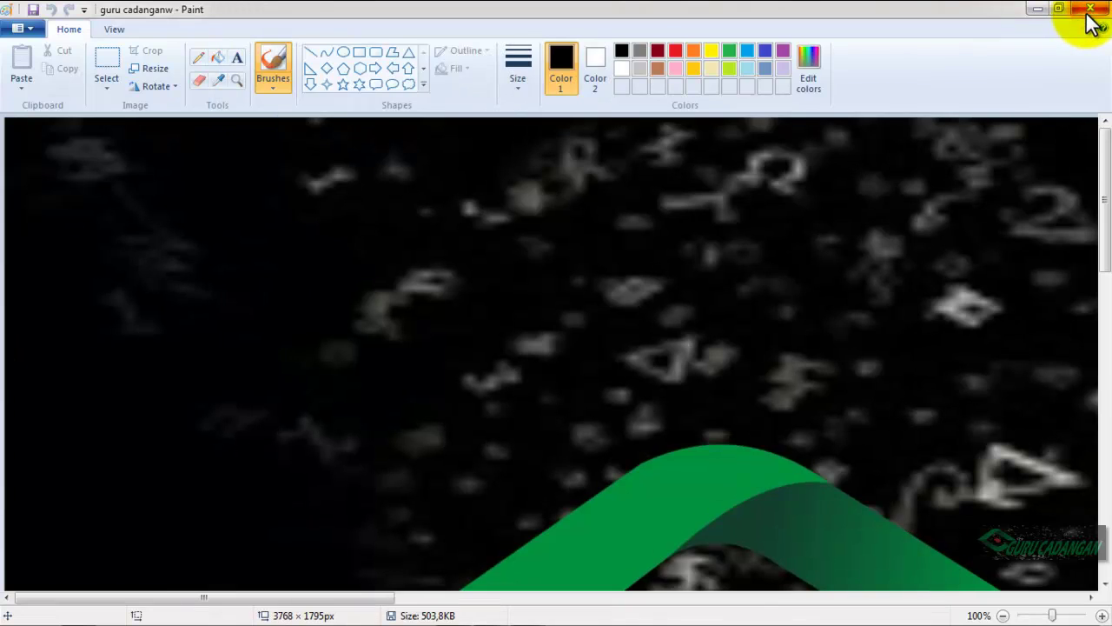
{"action": "left_click", "coordinate": [1088, 15]}
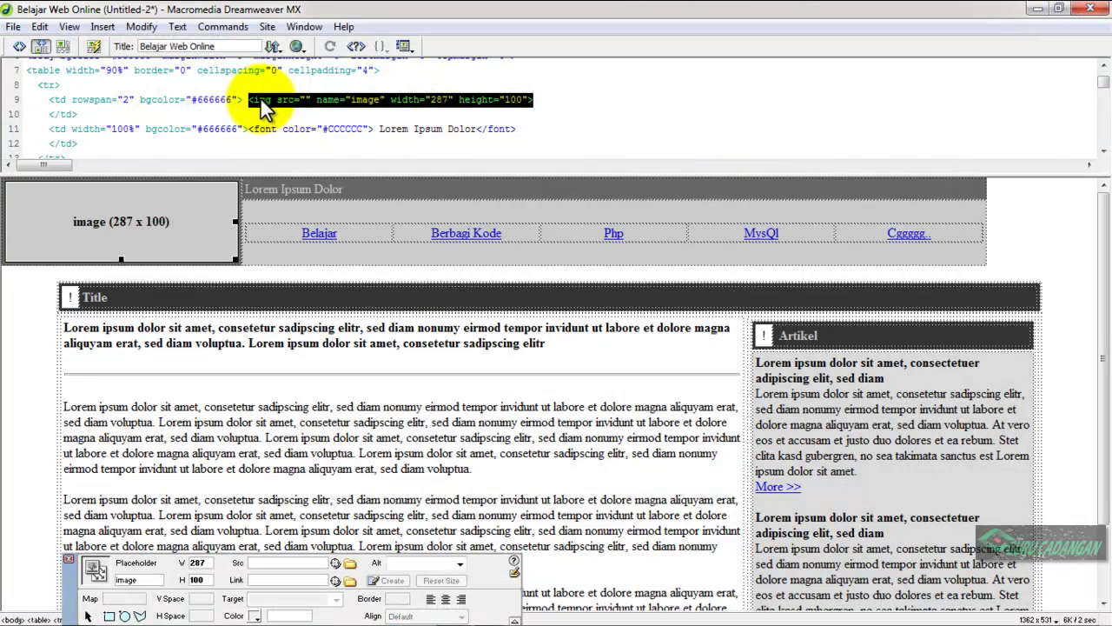
{"action": "left_click", "coordinate": [151, 218]}
{"action": "double_click", "coordinate": [150, 222]}
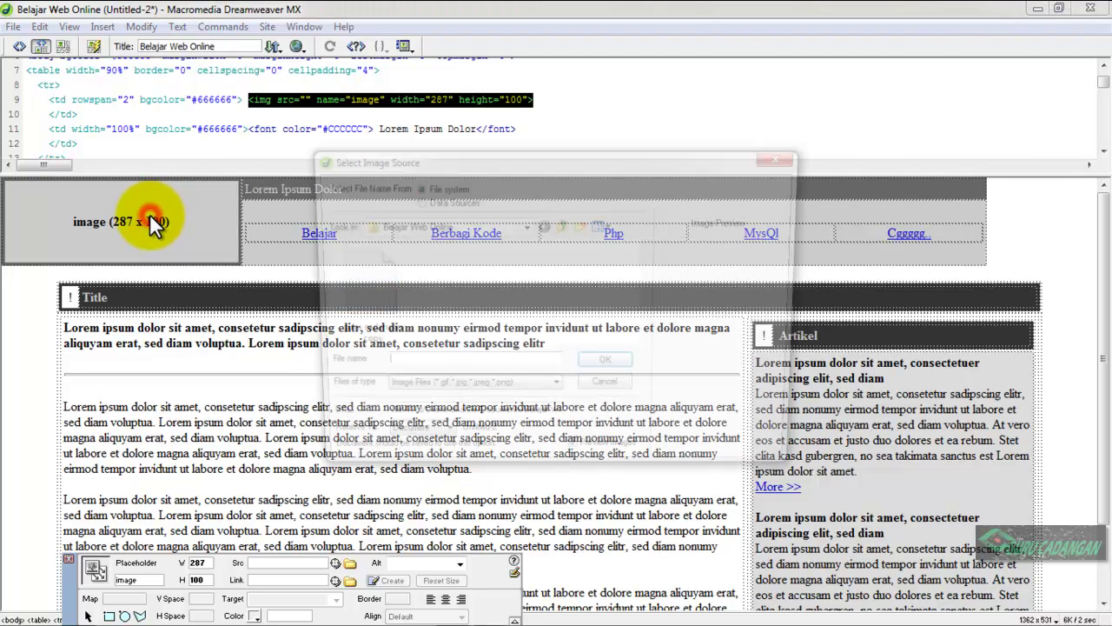
{"action": "left_click", "coordinate": [376, 312]}
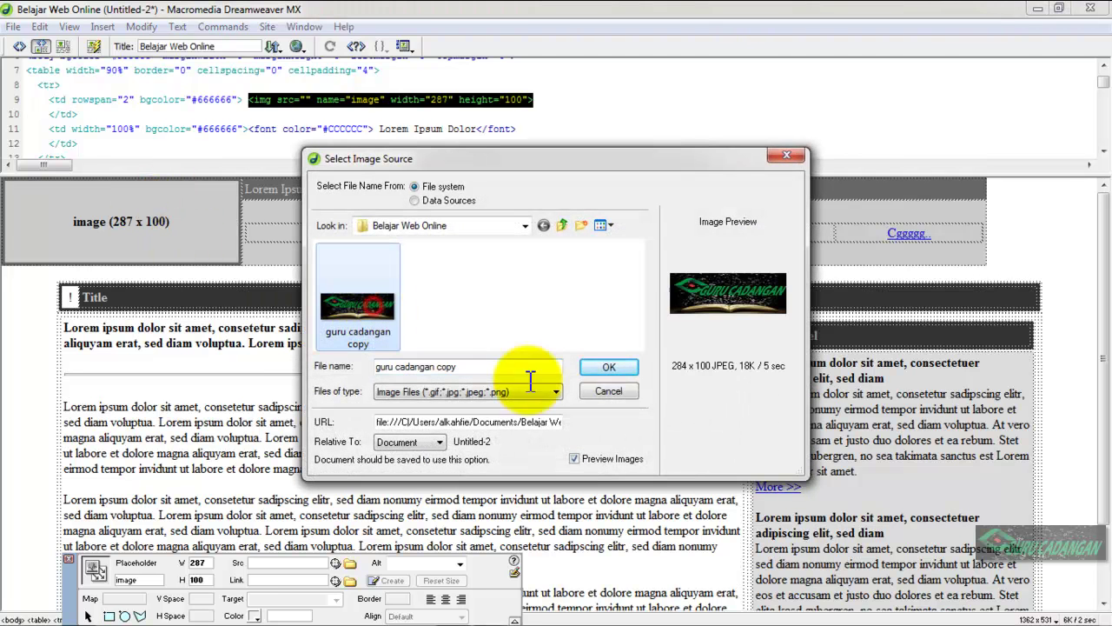
{"action": "left_click", "coordinate": [612, 364]}
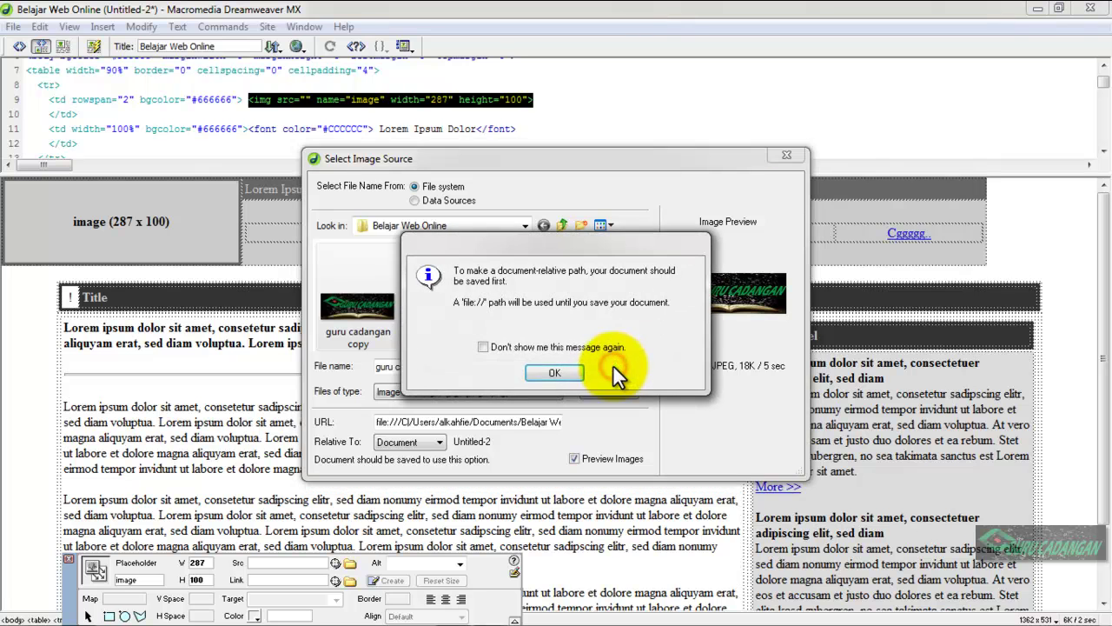
{"action": "left_click", "coordinate": [561, 347]}
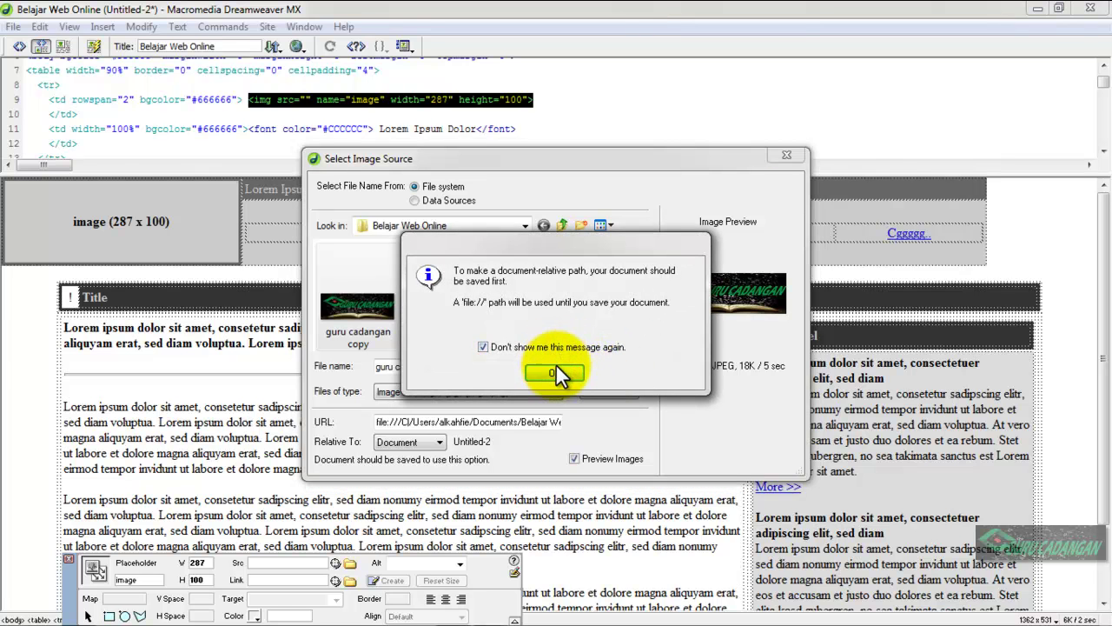
{"action": "left_click", "coordinate": [556, 367]}
Step: Set the background colour of the header cell containing Lorem Ipsum Dolor to #009966 after trying #00CC33
{"action": "left_click", "coordinate": [336, 264]}
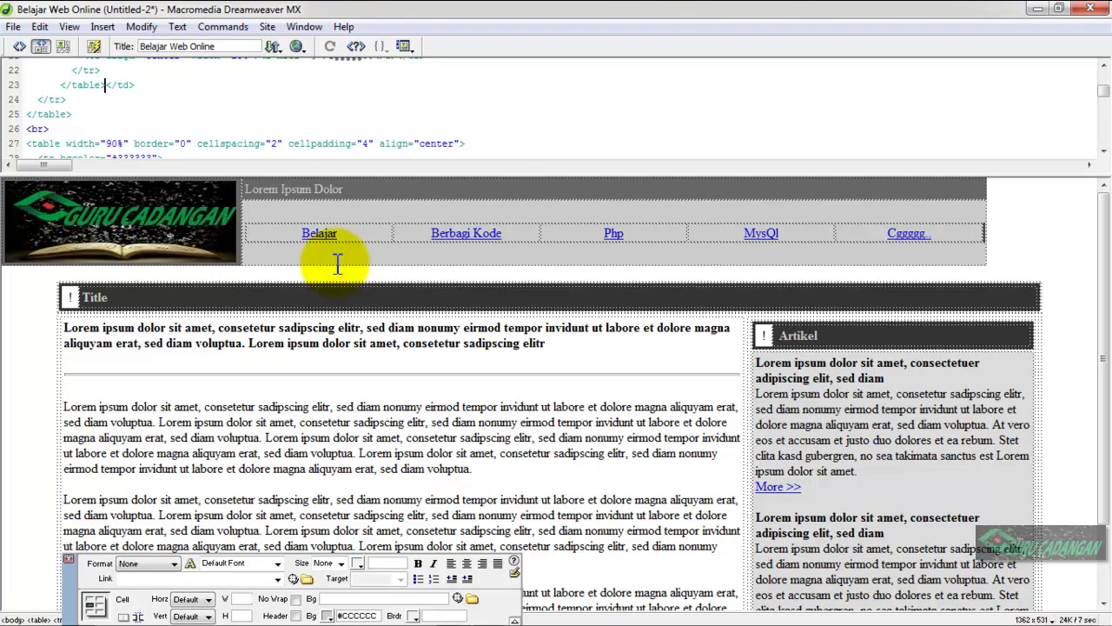
{"action": "left_click", "coordinate": [496, 193]}
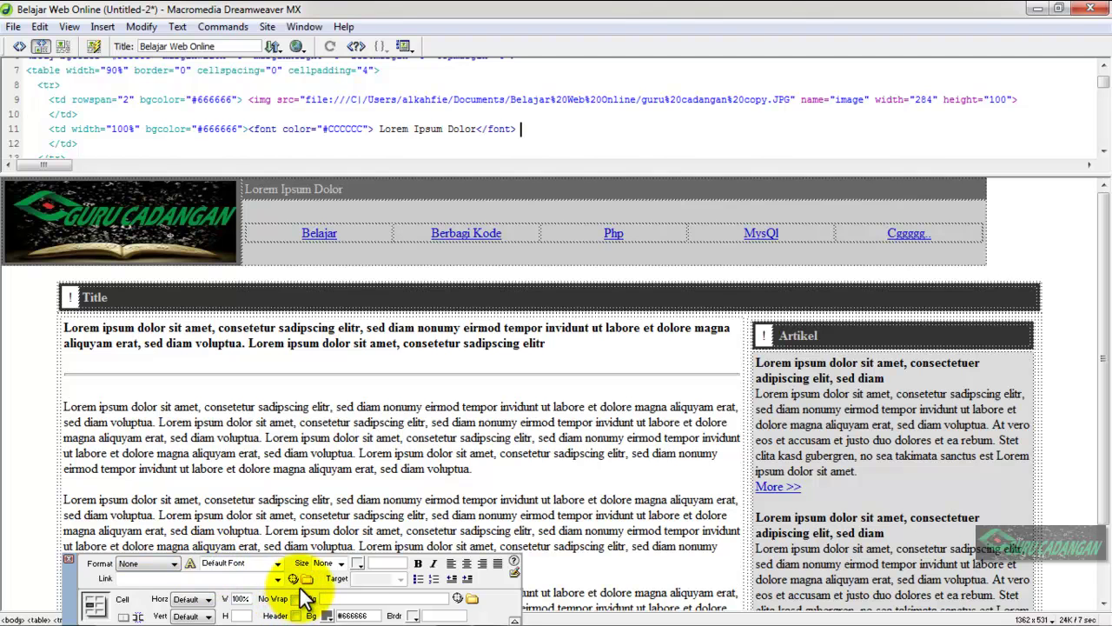
{"action": "left_click", "coordinate": [325, 615]}
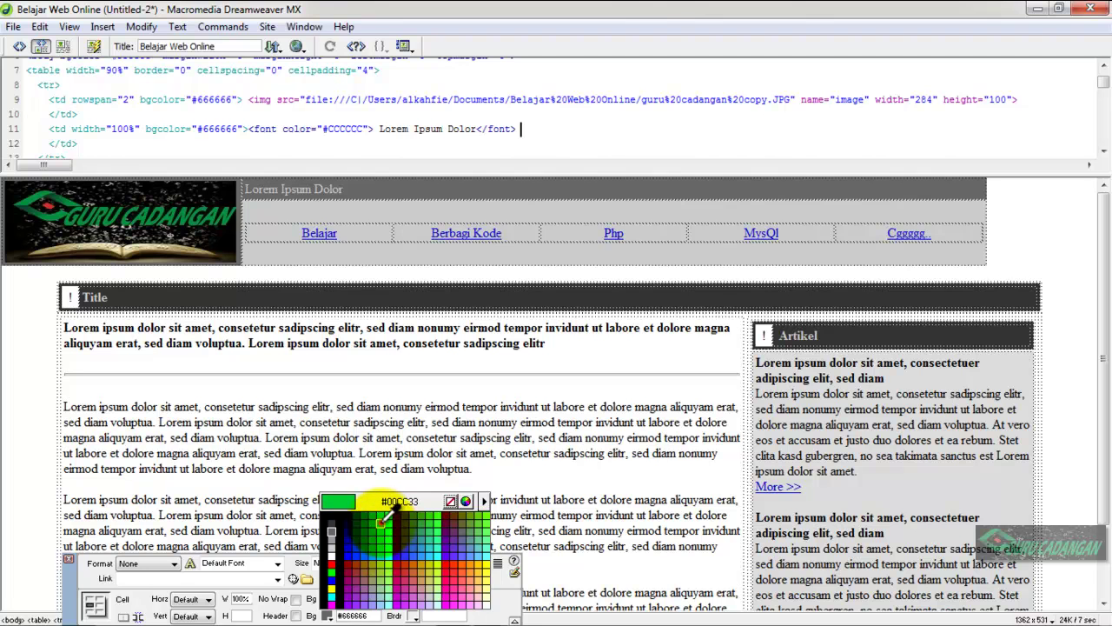
{"action": "left_click", "coordinate": [380, 521]}
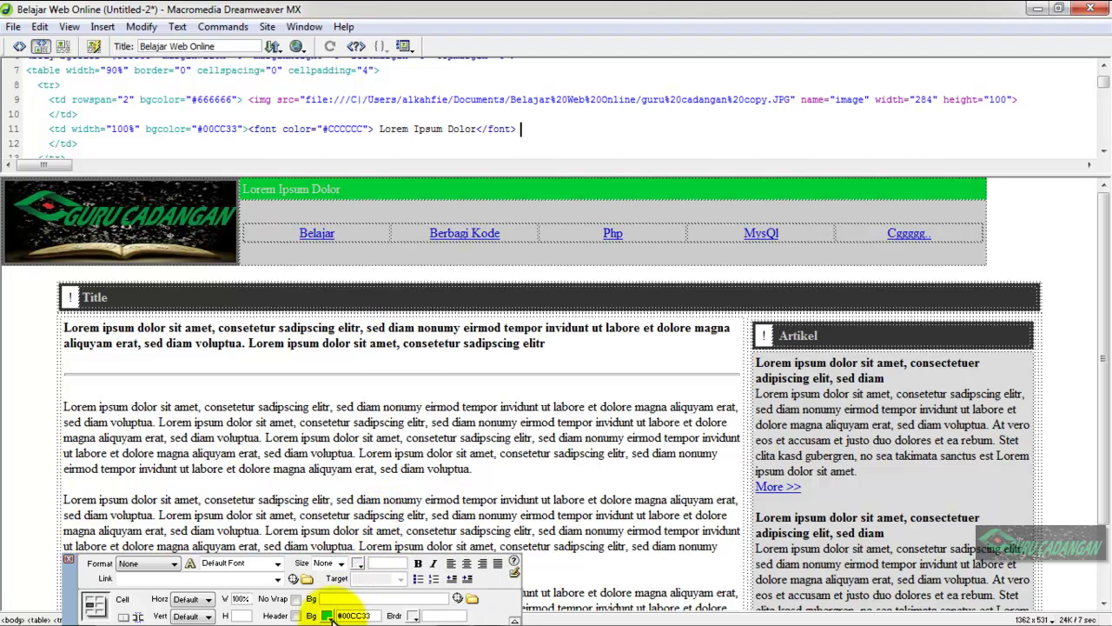
{"action": "left_click", "coordinate": [327, 615]}
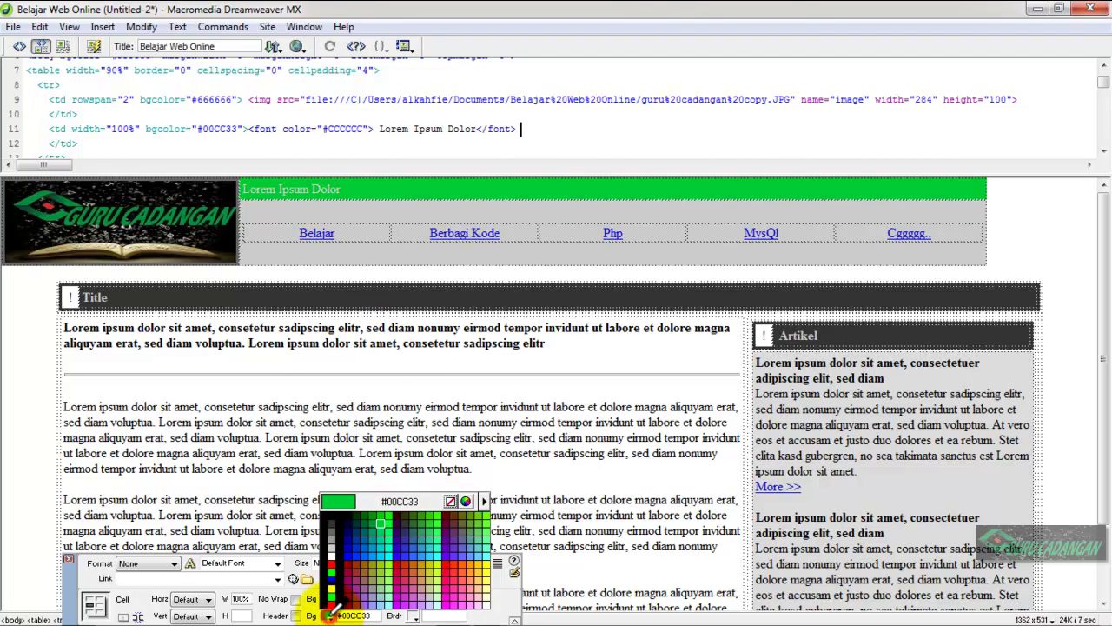
{"action": "left_click", "coordinate": [376, 530]}
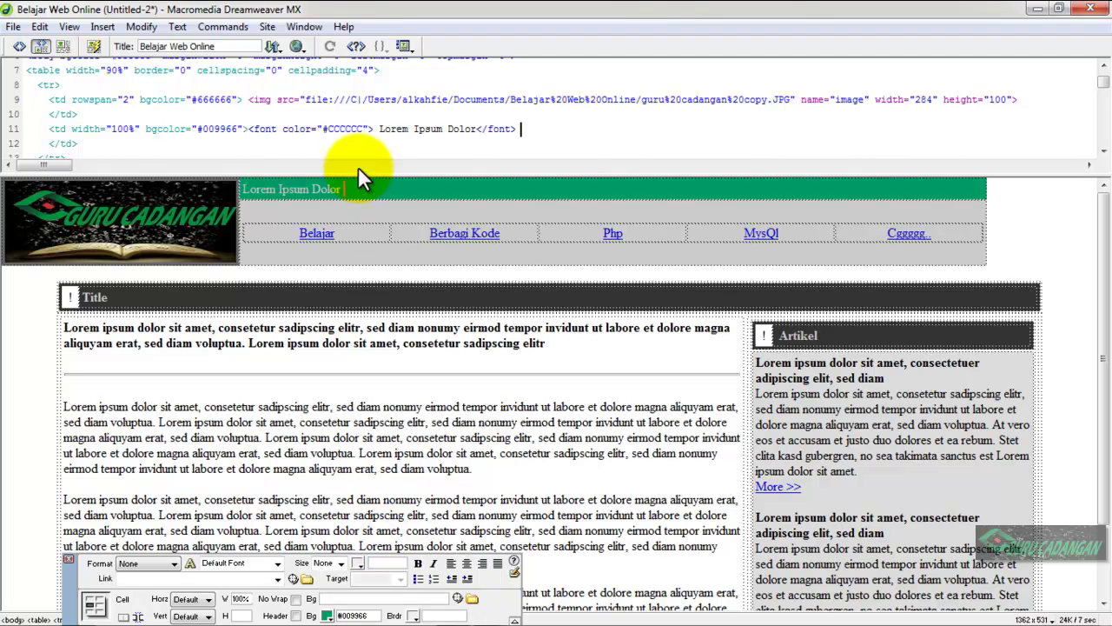
{"action": "left_click", "coordinate": [382, 217]}
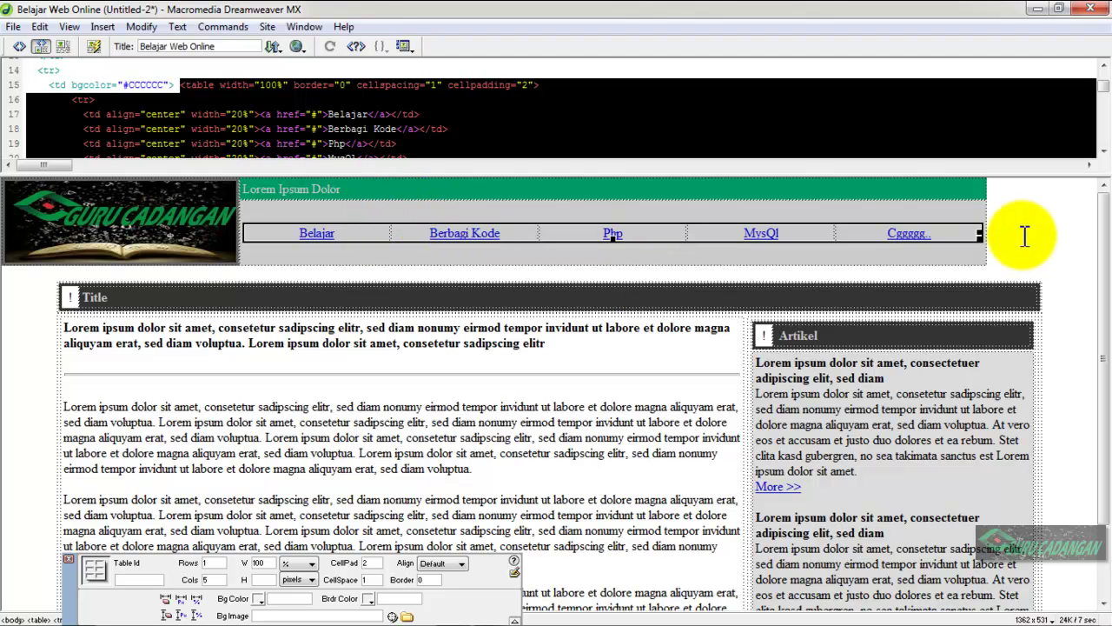
{"action": "scroll", "coordinate": [1102, 239], "scroll_direction": "down", "scroll_amount": 1}
{"action": "scroll", "coordinate": [1102, 224], "scroll_direction": "up", "scroll_amount": 1}
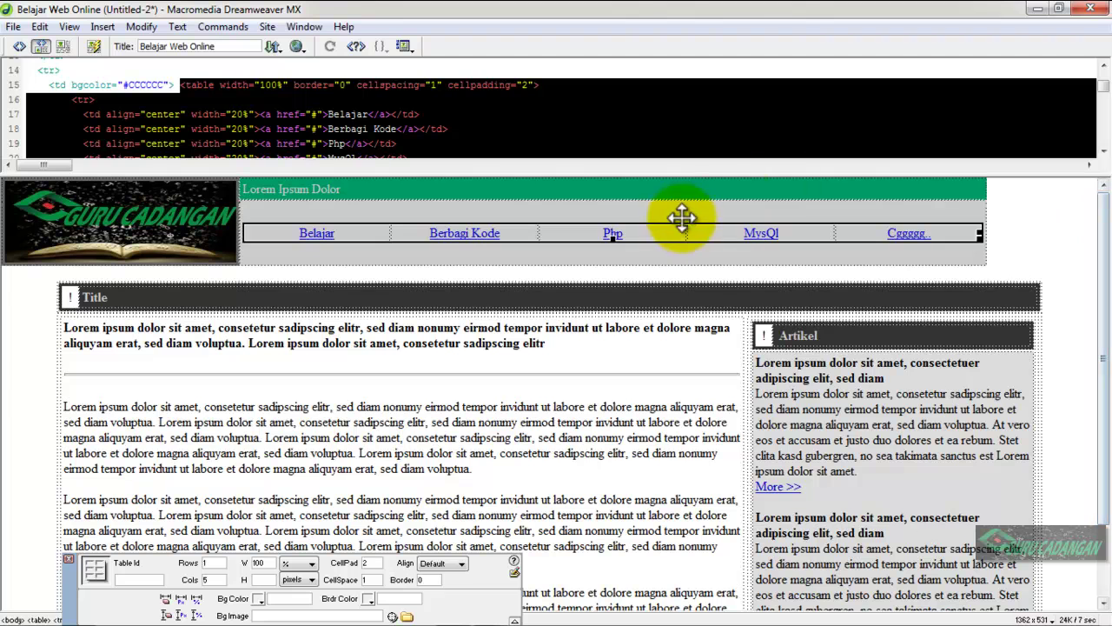
{"action": "left_click", "coordinate": [757, 375]}
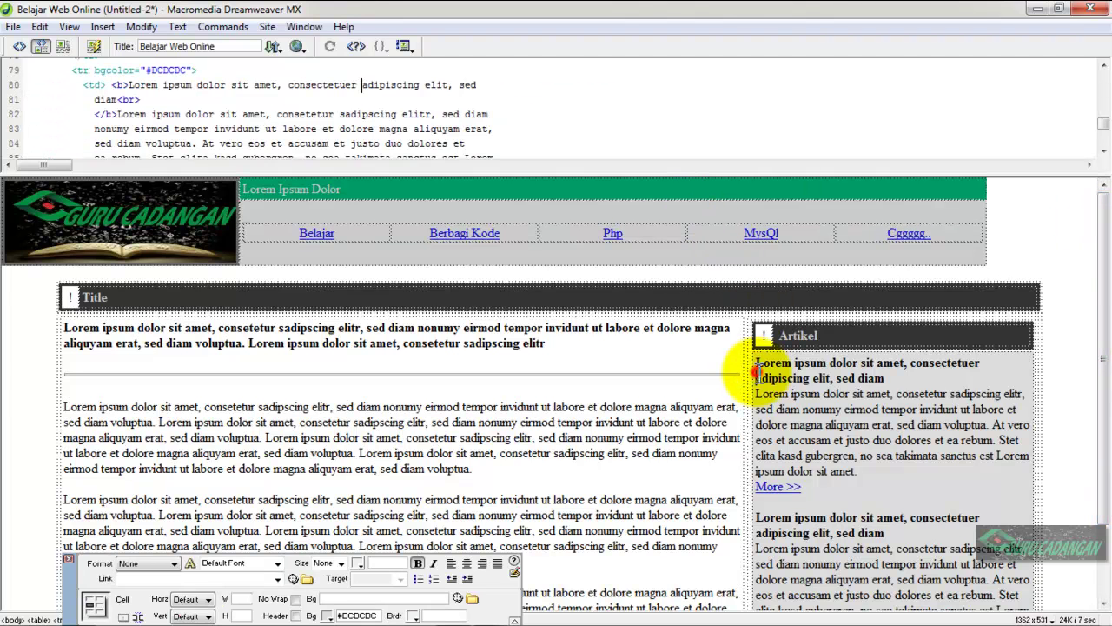
{"action": "left_click", "coordinate": [484, 423]}
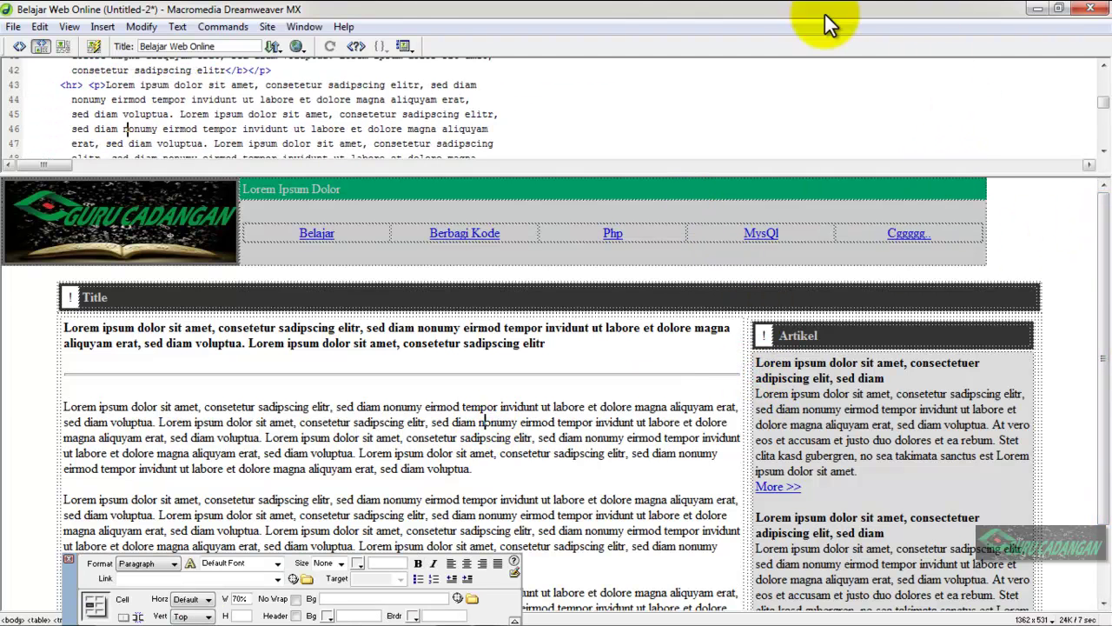
Step: Switch the document from the combined code and design view to Design view only
{"action": "left_click", "coordinate": [71, 27]}
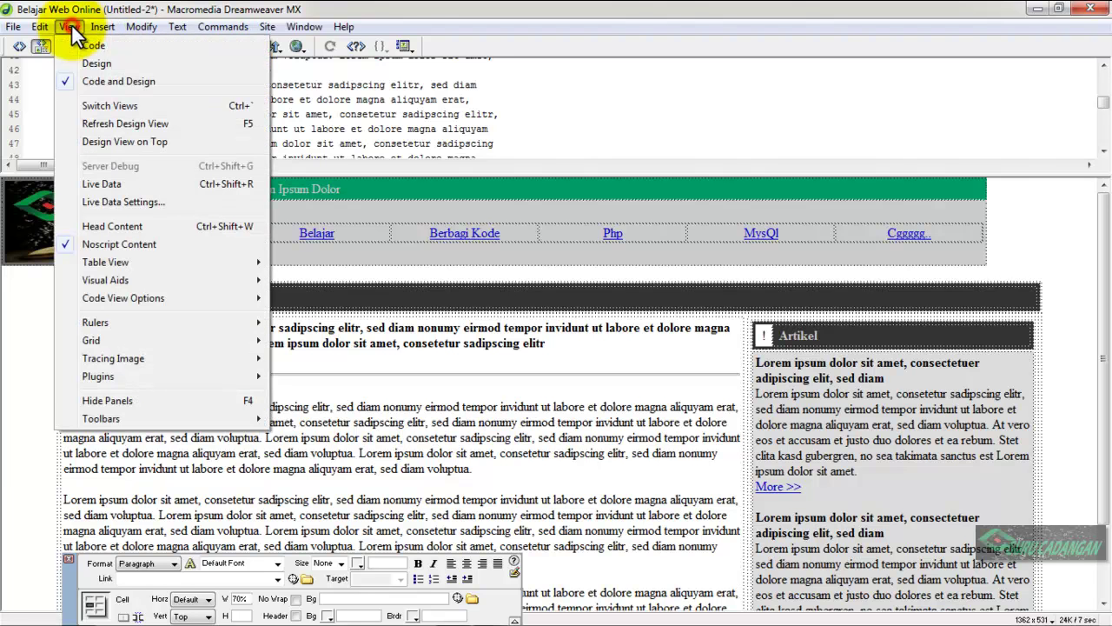
{"action": "left_click", "coordinate": [98, 66]}
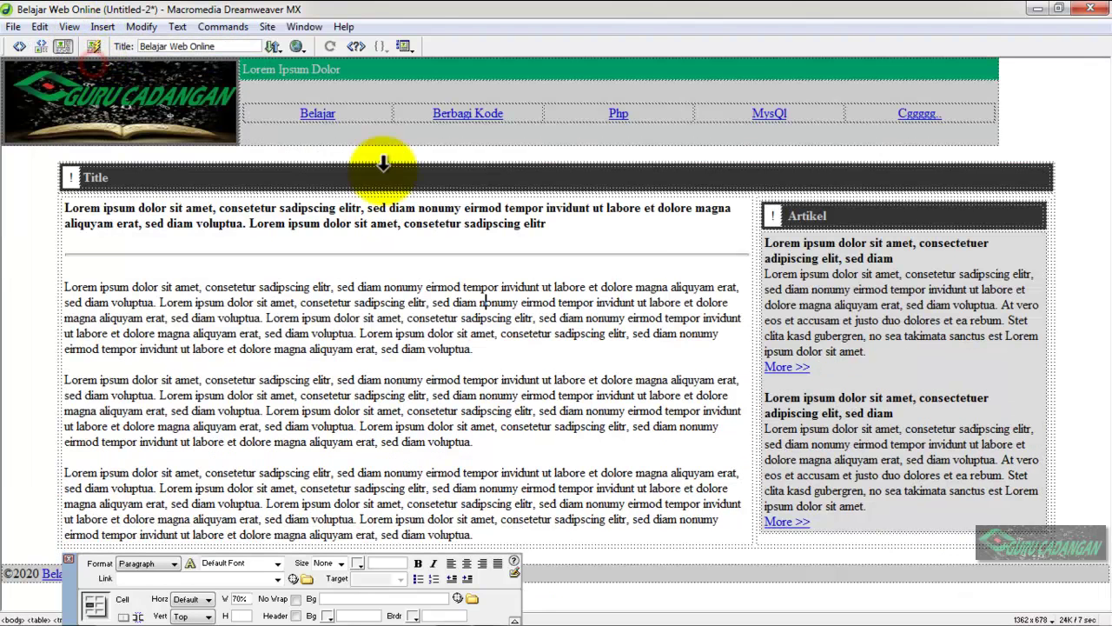